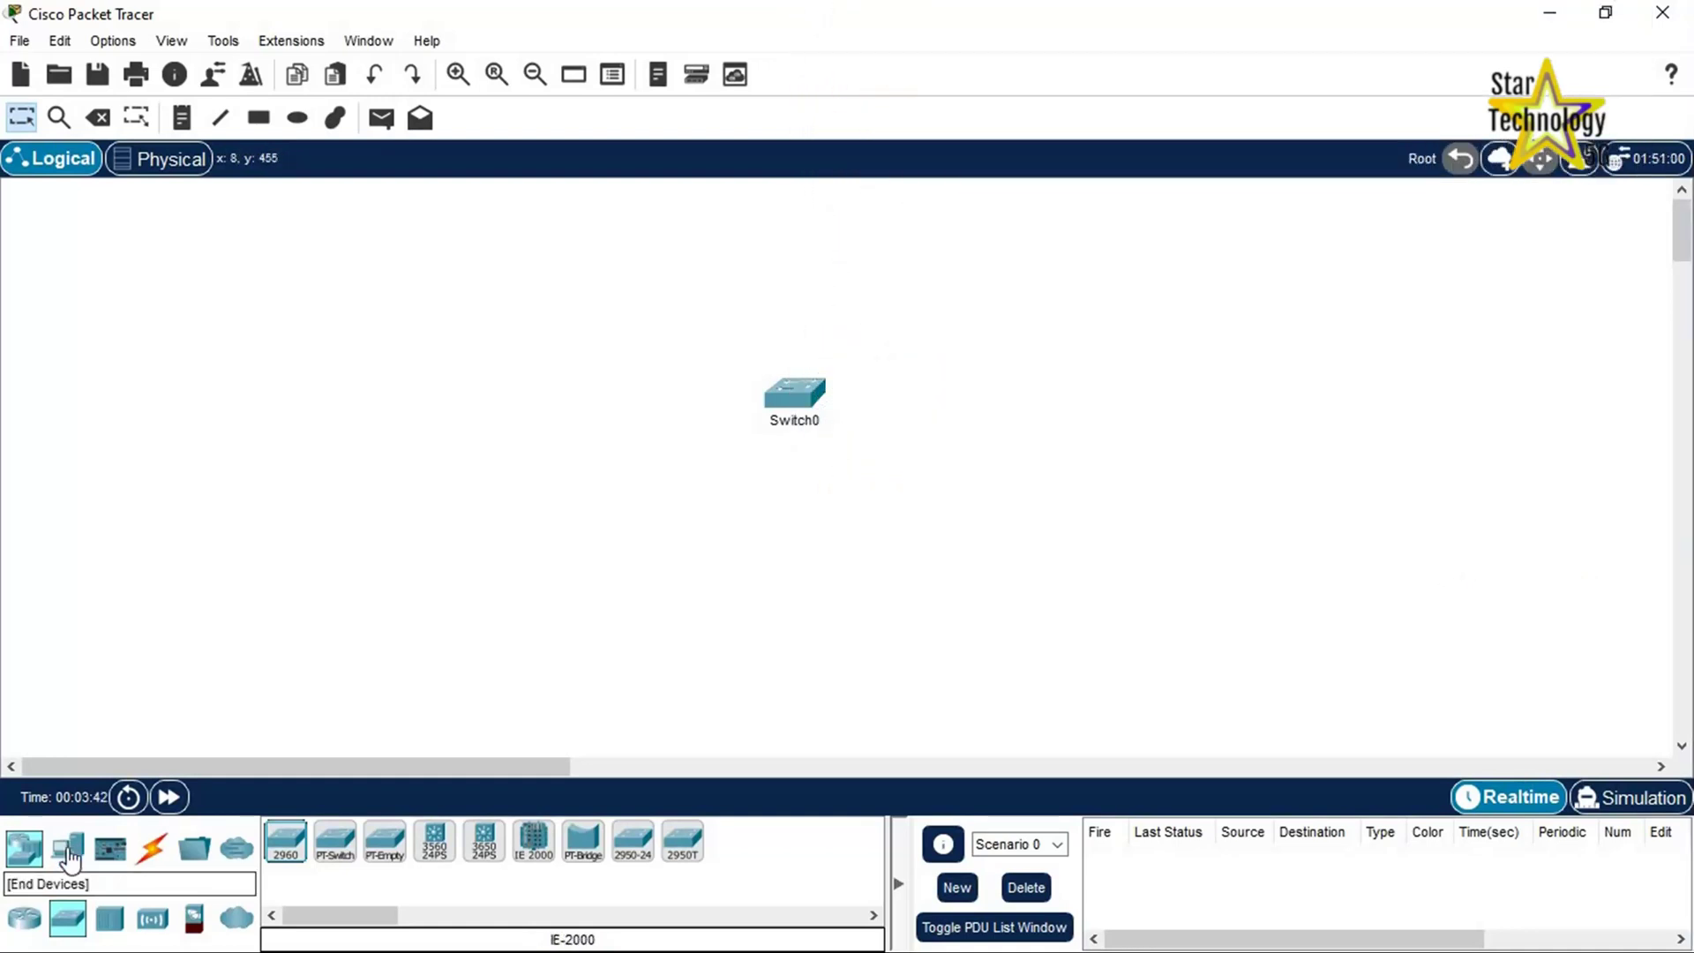
Step: Place a laptop below Switch0 and connect its FastEthernet0 port to the switch's FastEthernet0/1 with a copper cross-over cable
{"action": "left_click", "coordinate": [67, 845]}
{"action": "left_click_drag", "start_coordinate": [335, 845], "coordinate": [665, 609]}
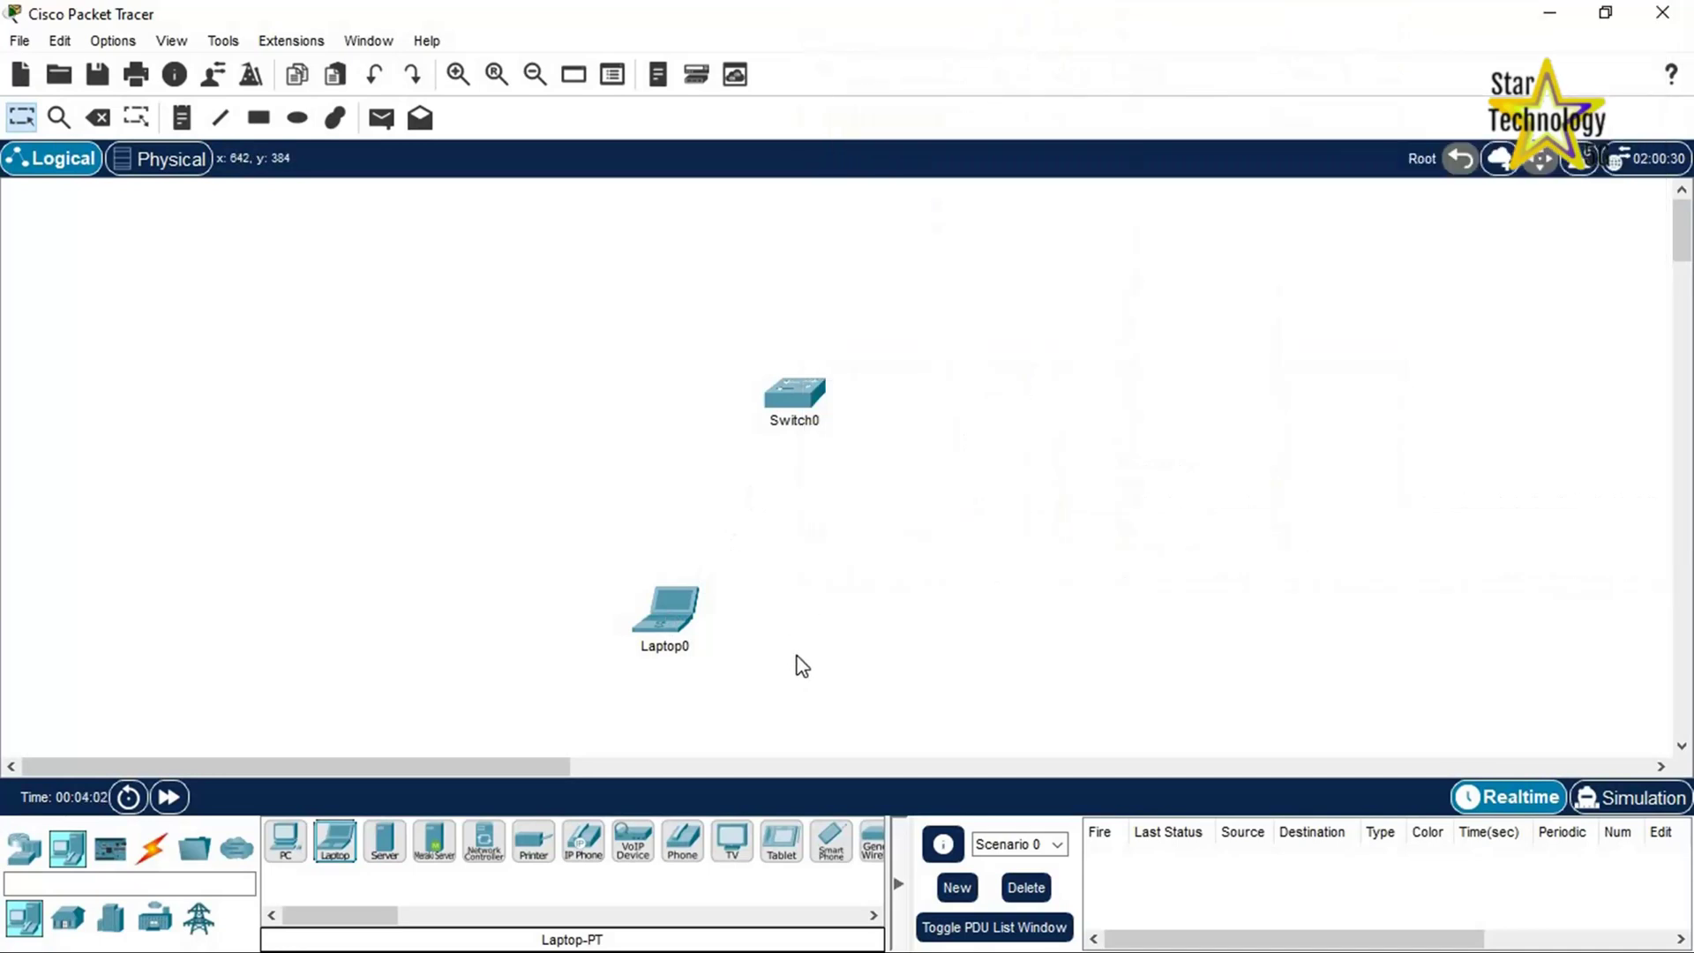
{"action": "left_click", "coordinate": [152, 849]}
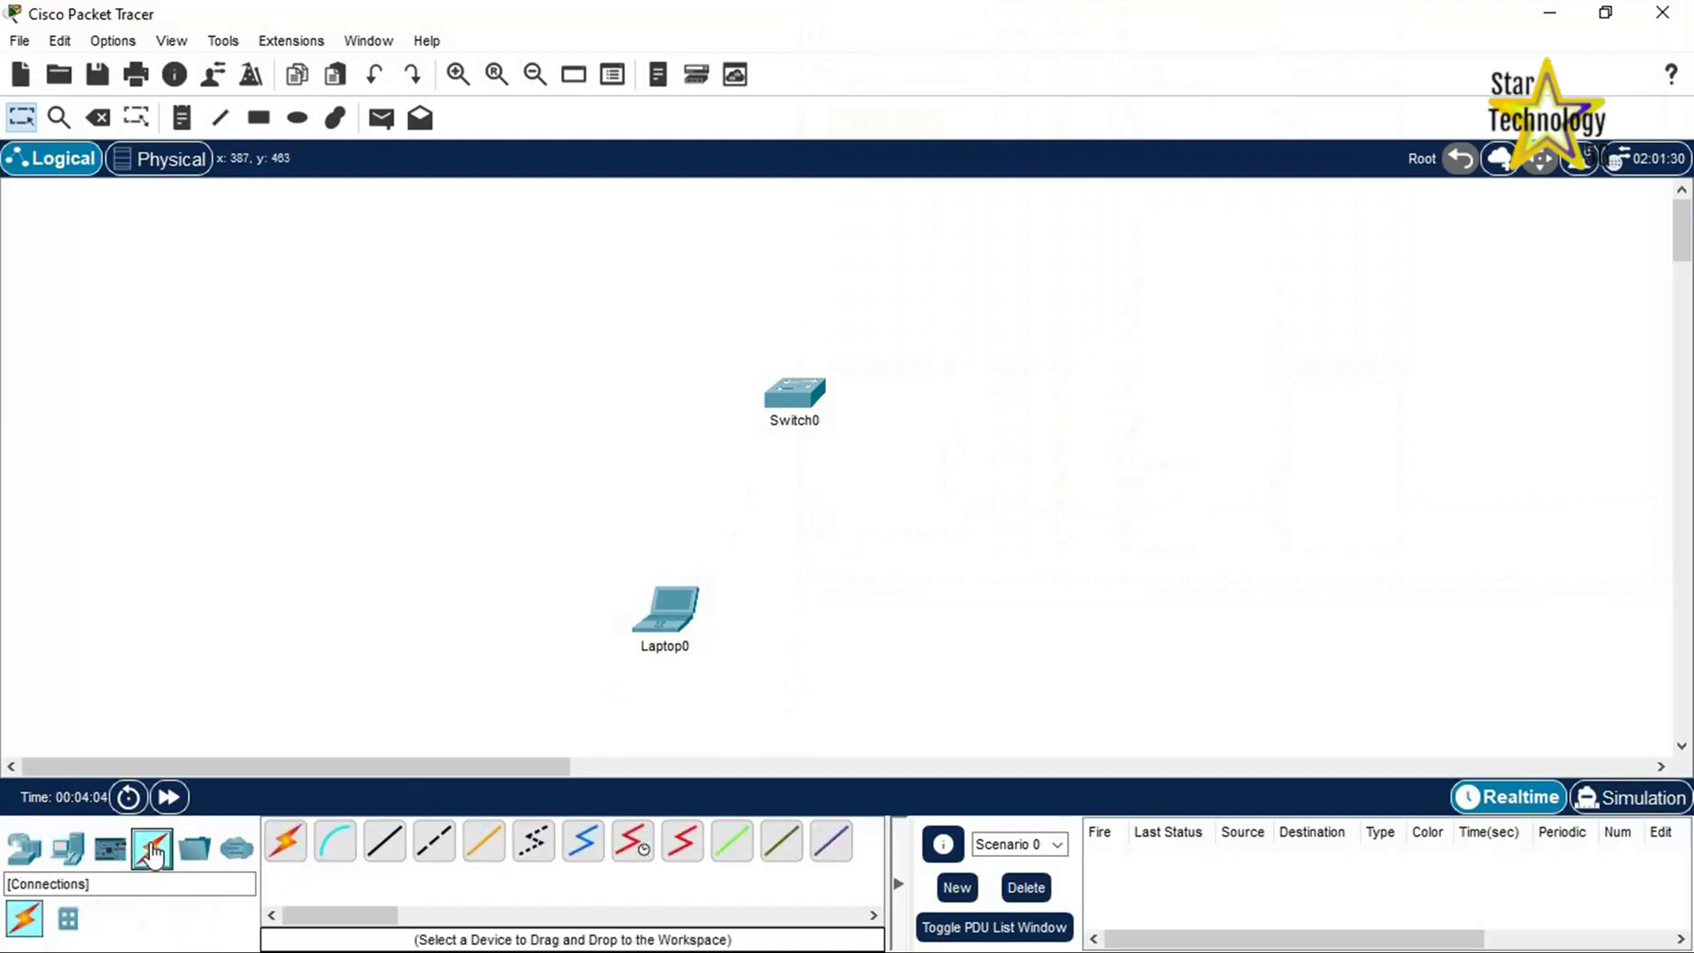
{"action": "left_click", "coordinate": [434, 842]}
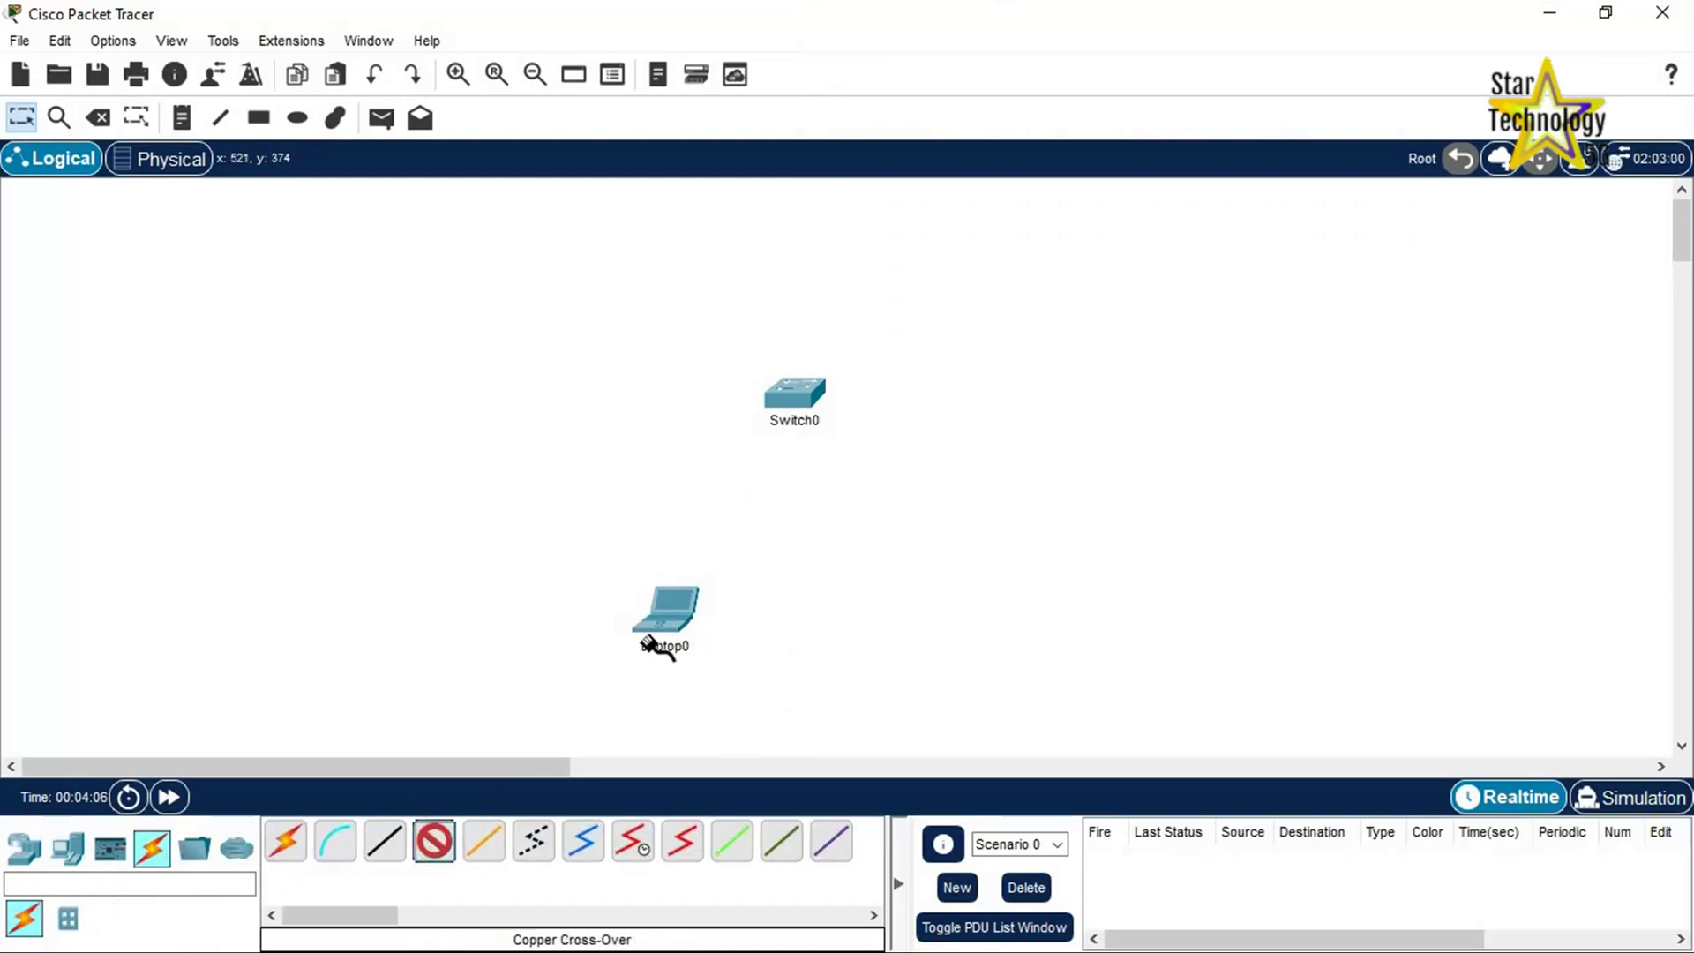
{"action": "left_click", "coordinate": [667, 615]}
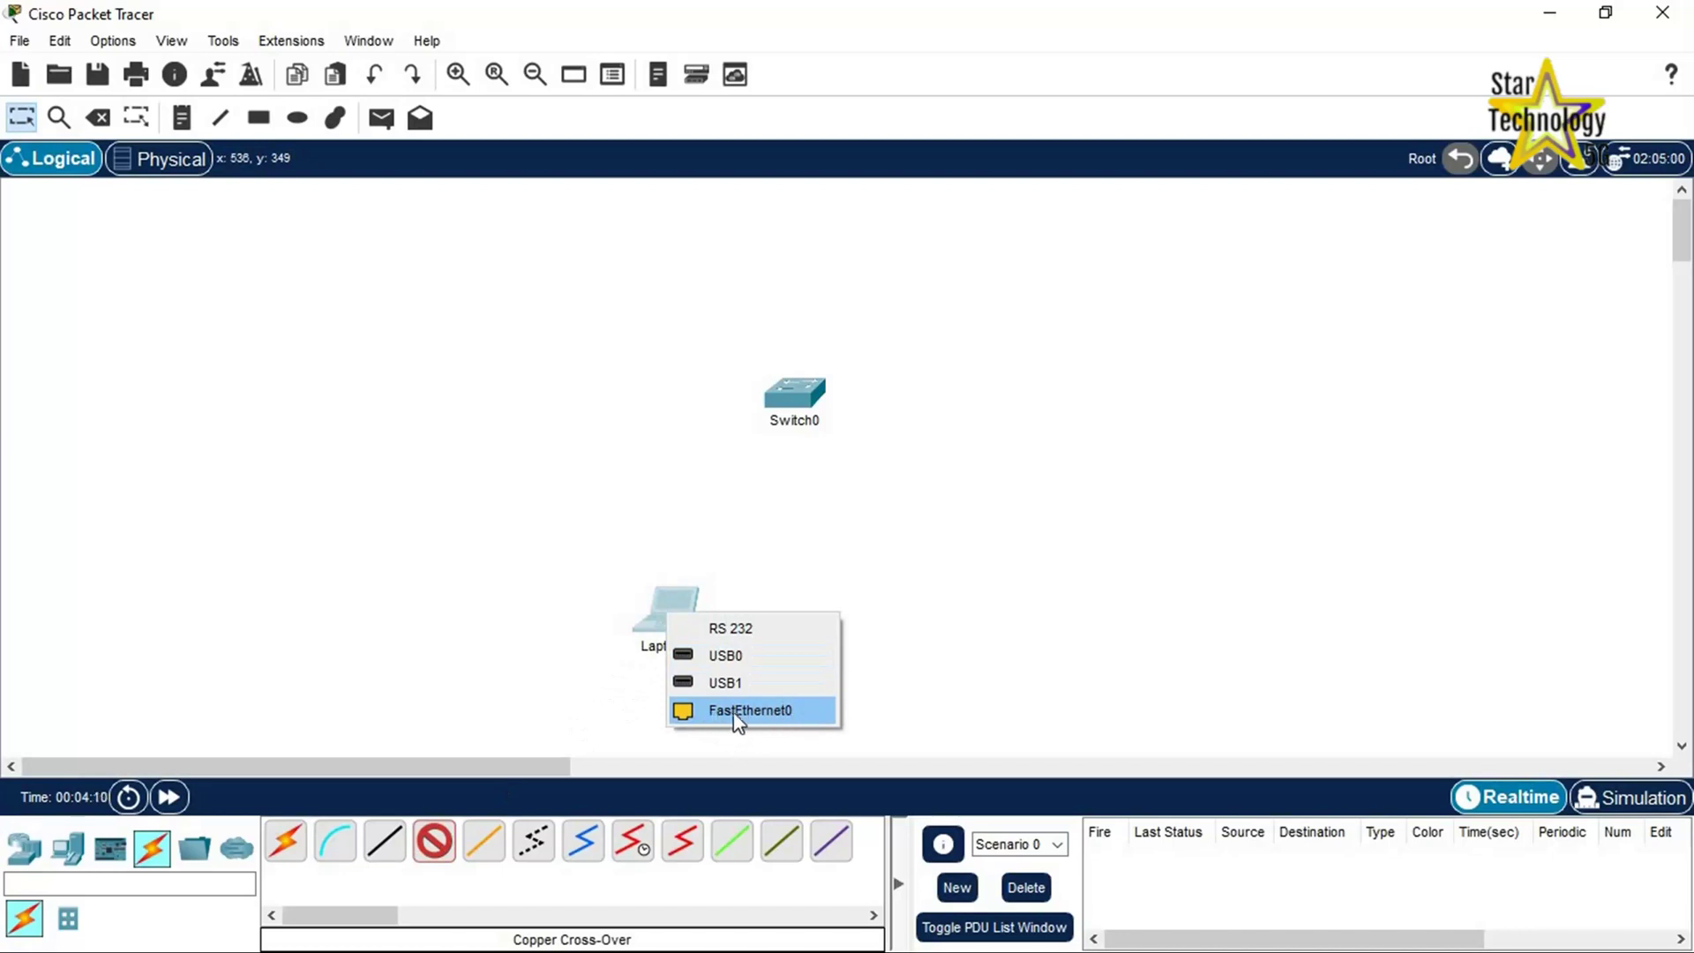
{"action": "left_click", "coordinate": [719, 711]}
{"action": "left_click", "coordinate": [785, 399]}
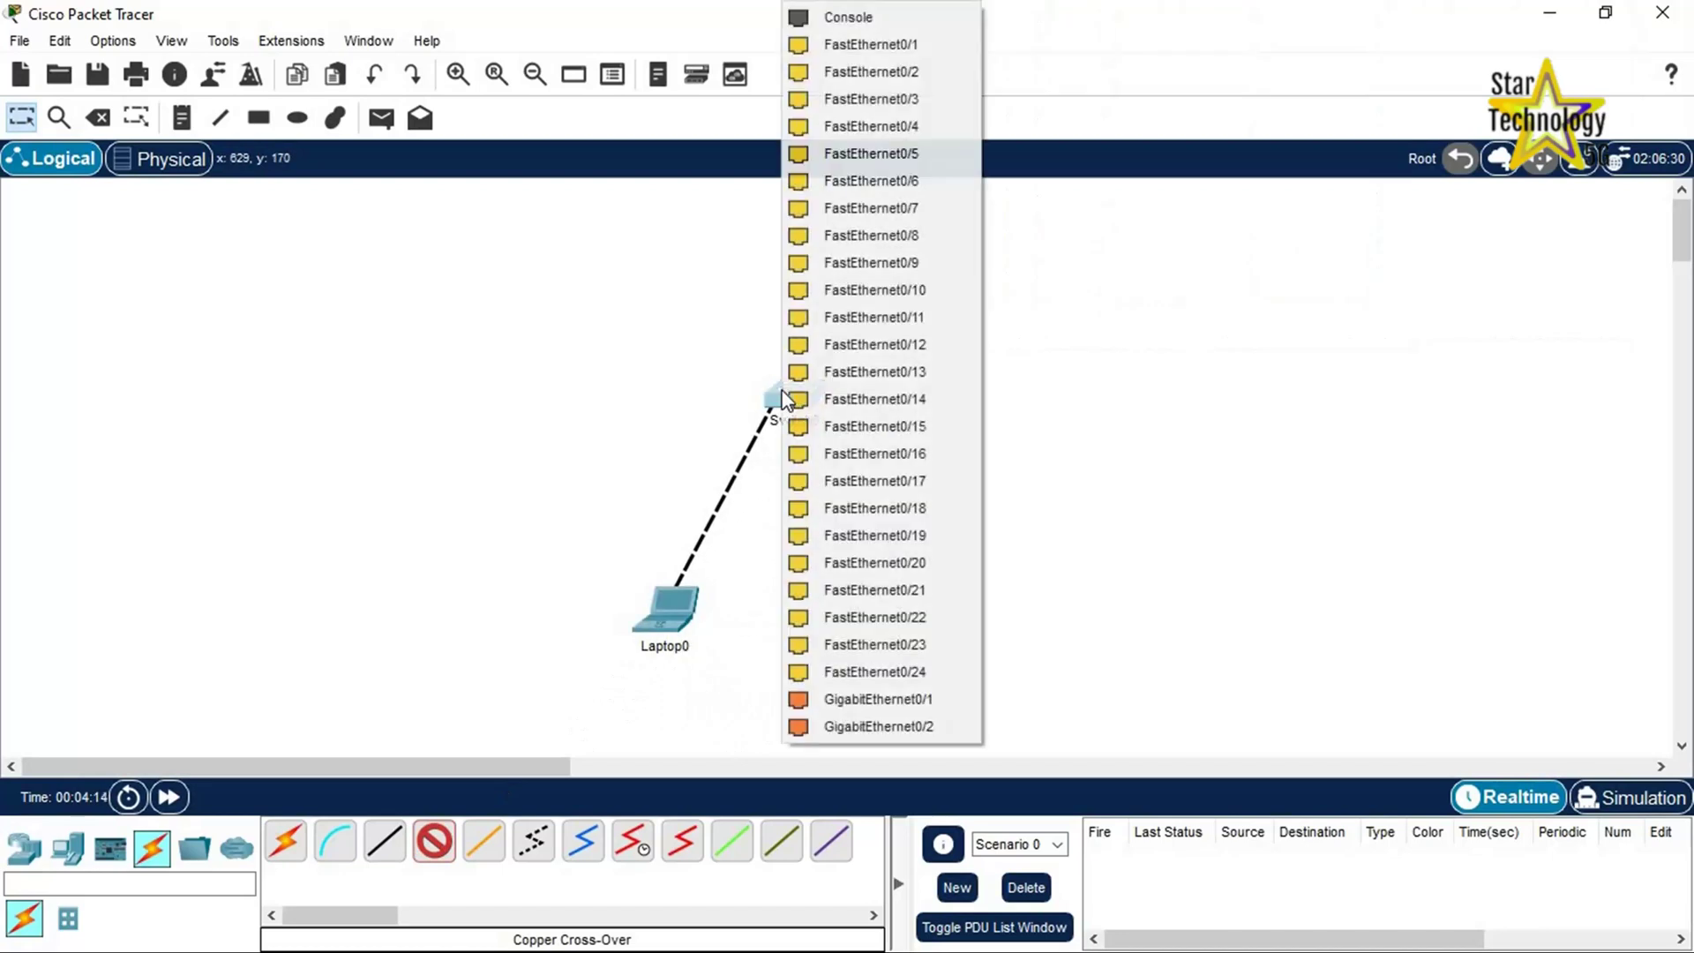
{"action": "left_click", "coordinate": [871, 46]}
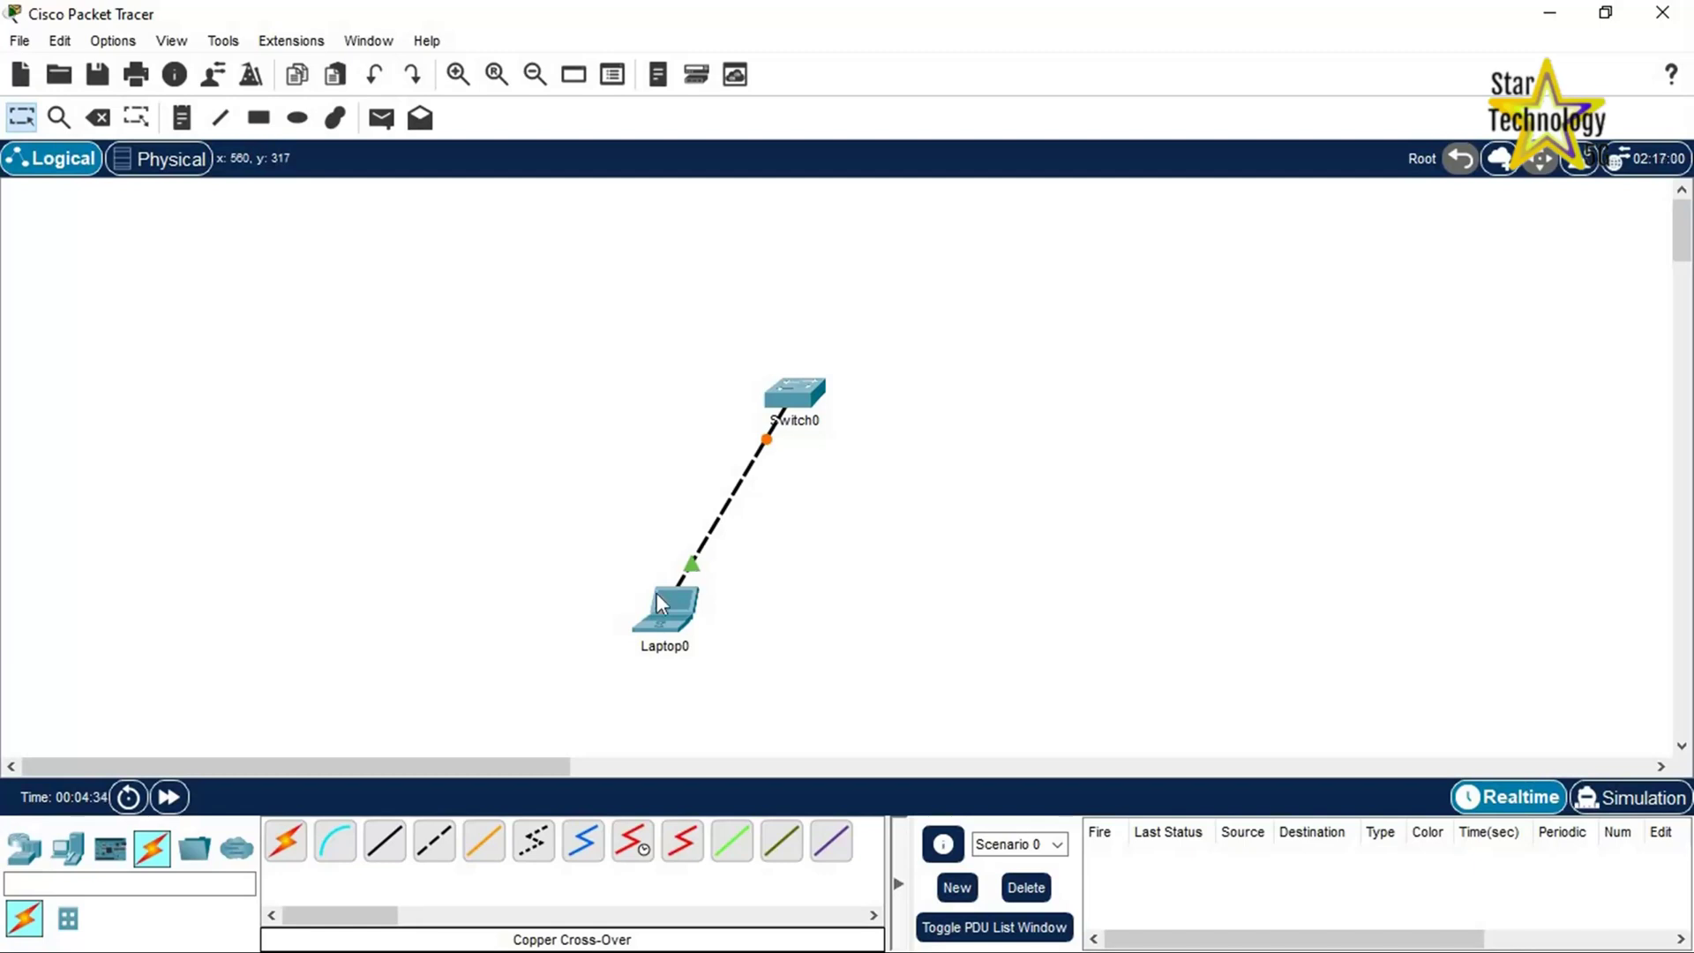
Step: Add a second laptop, a PC and a server, lining them up in a row beside Laptop0
{"action": "left_click", "coordinate": [67, 848]}
{"action": "left_click_drag", "start_coordinate": [336, 842], "coordinate": [776, 622]}
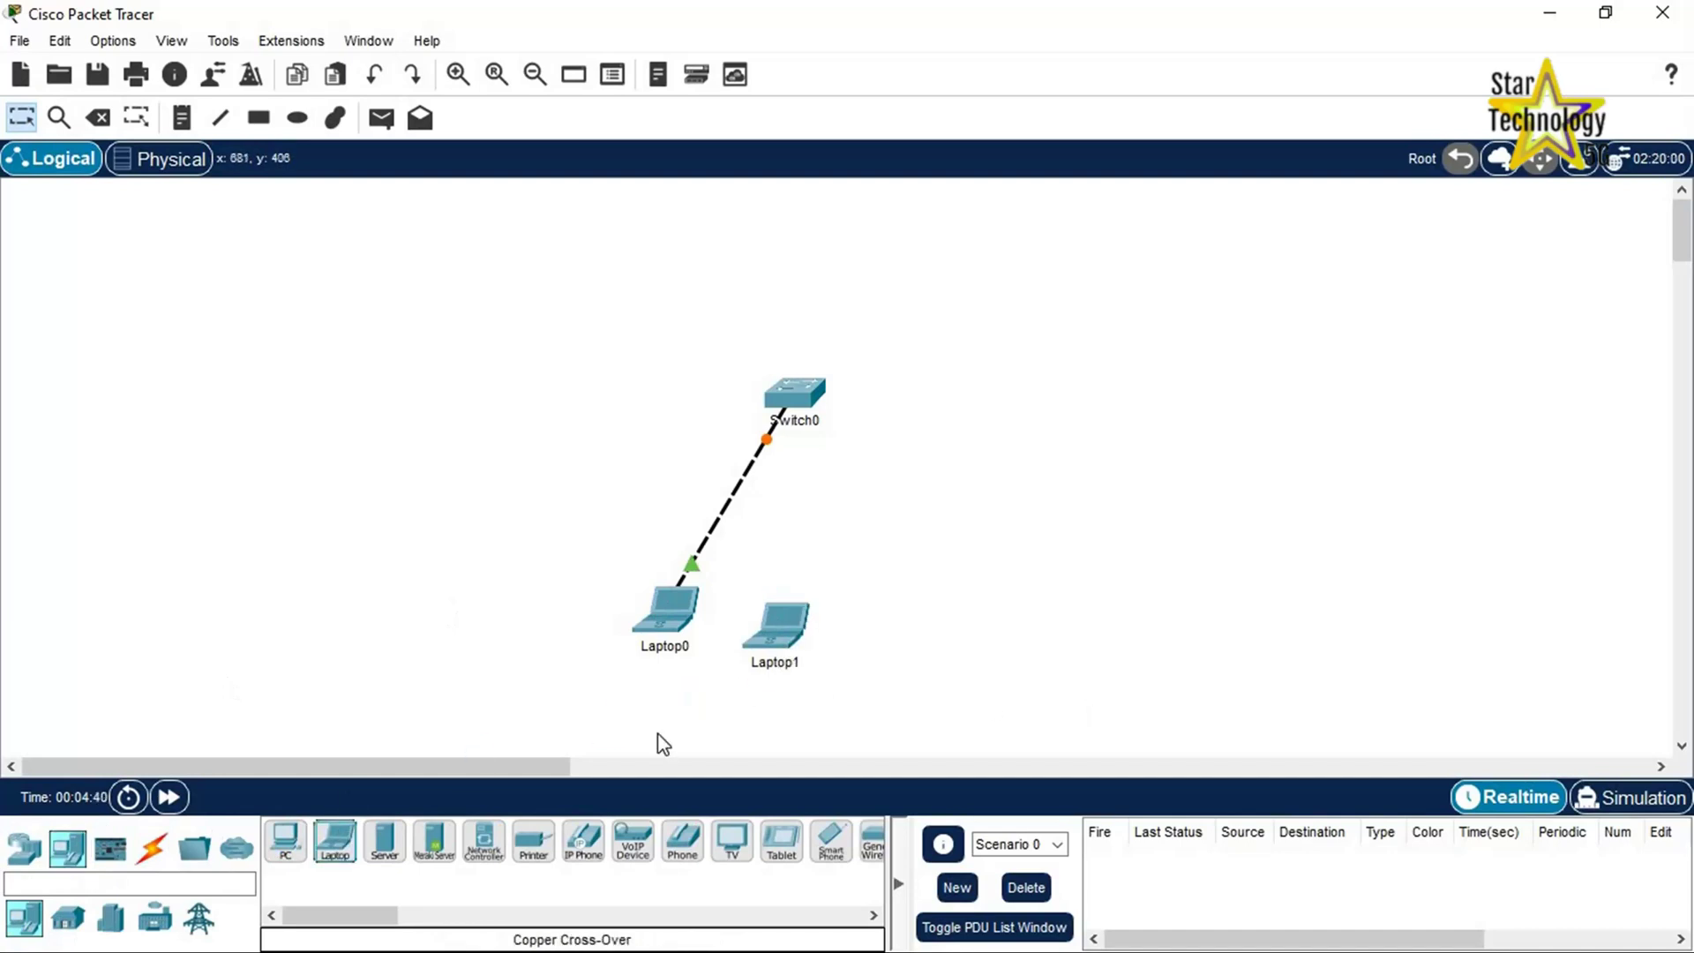
{"action": "left_click_drag", "start_coordinate": [284, 847], "coordinate": [882, 604]}
{"action": "left_click_drag", "start_coordinate": [385, 842], "coordinate": [975, 582]}
{"action": "left_click_drag", "start_coordinate": [780, 615], "coordinate": [870, 630]}
{"action": "left_click_drag", "start_coordinate": [982, 584], "coordinate": [982, 605]}
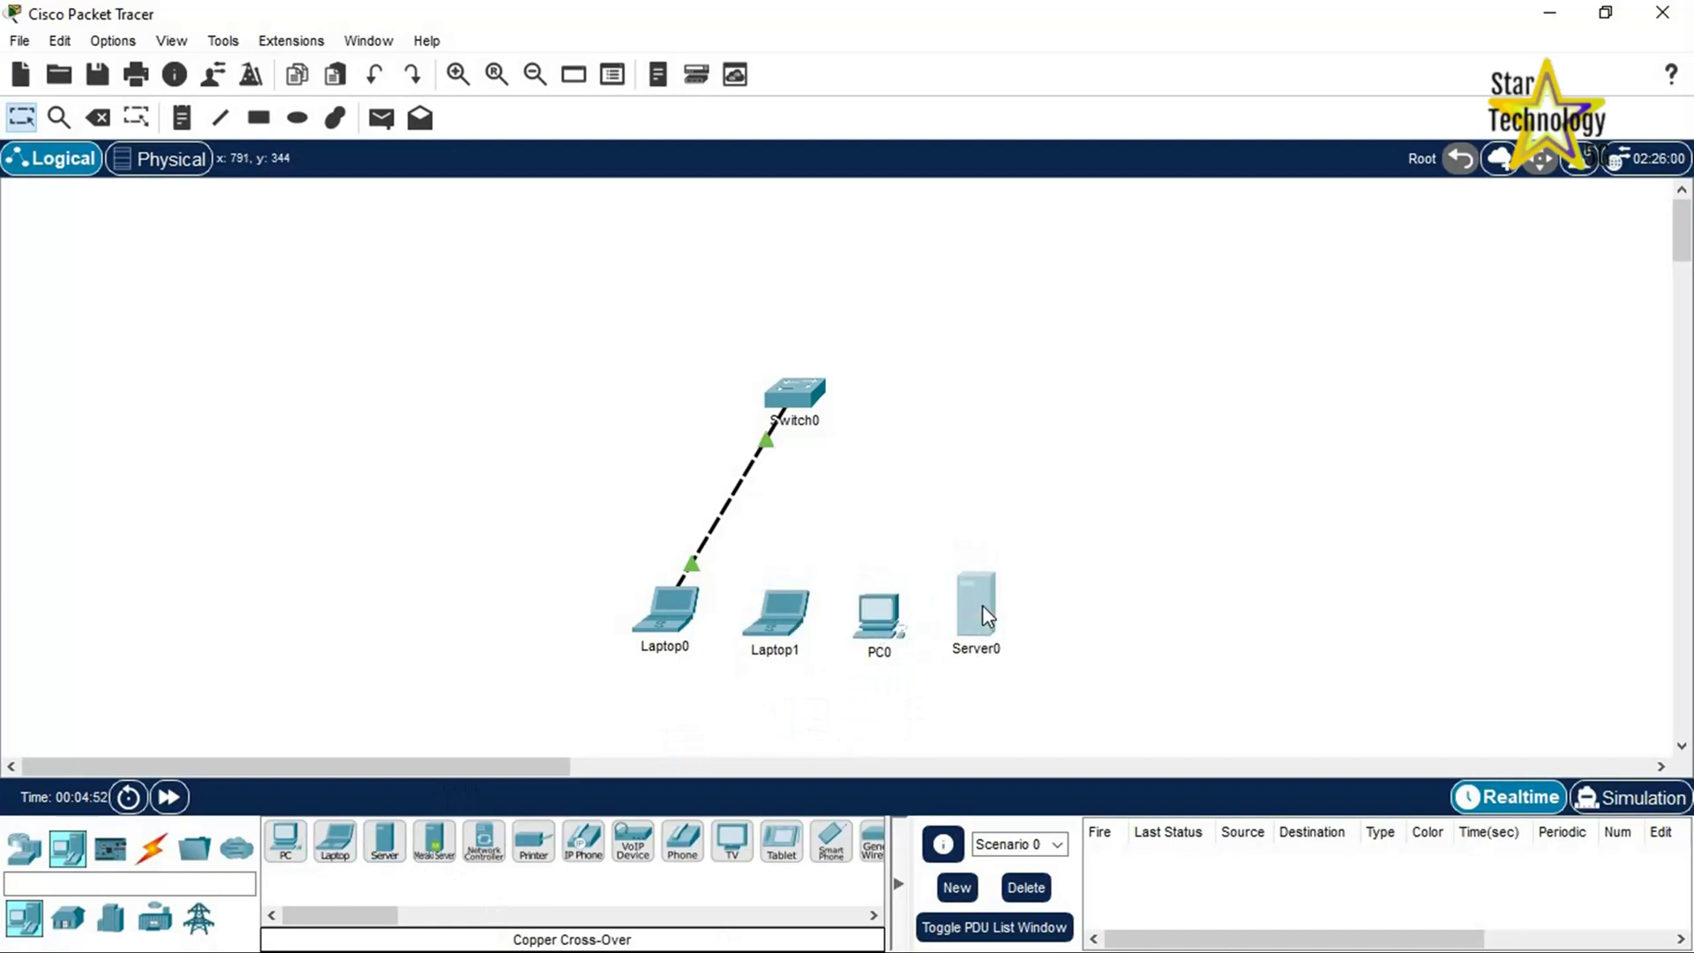
Step: Connect Laptop1's FastEthernet0 port to FastEthernet0/2 on Switch0 with a copper cross-over cable
{"action": "left_click", "coordinate": [151, 847]}
{"action": "left_click", "coordinate": [430, 860]}
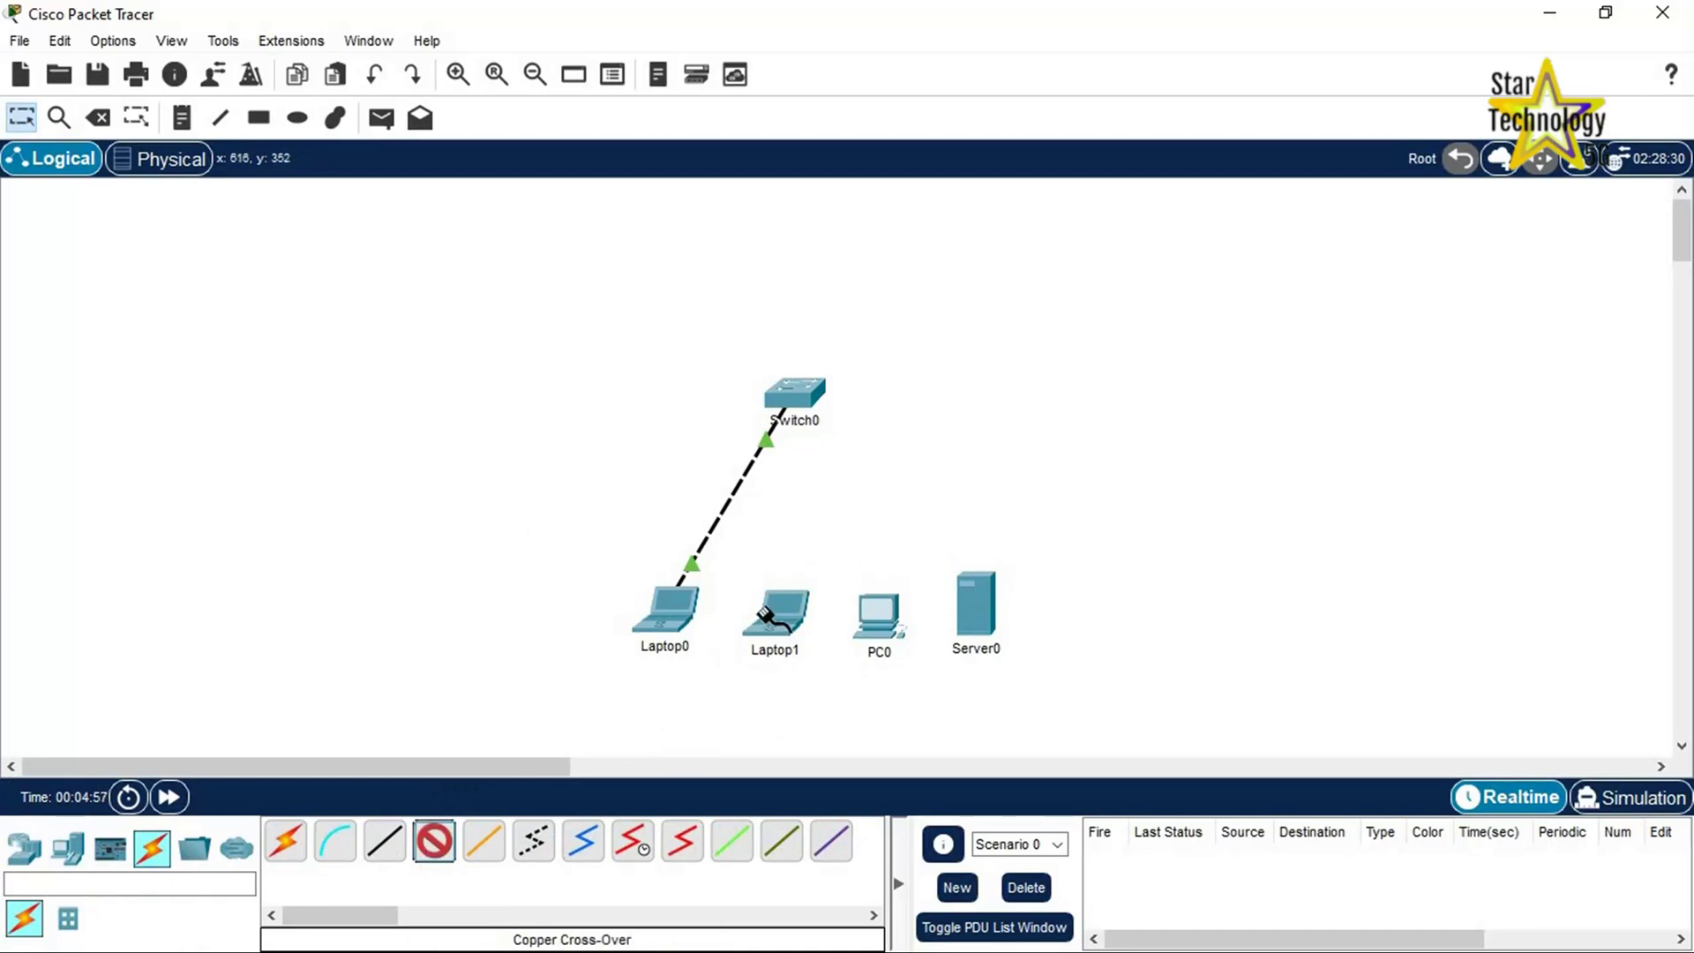
{"action": "left_click", "coordinate": [768, 619]}
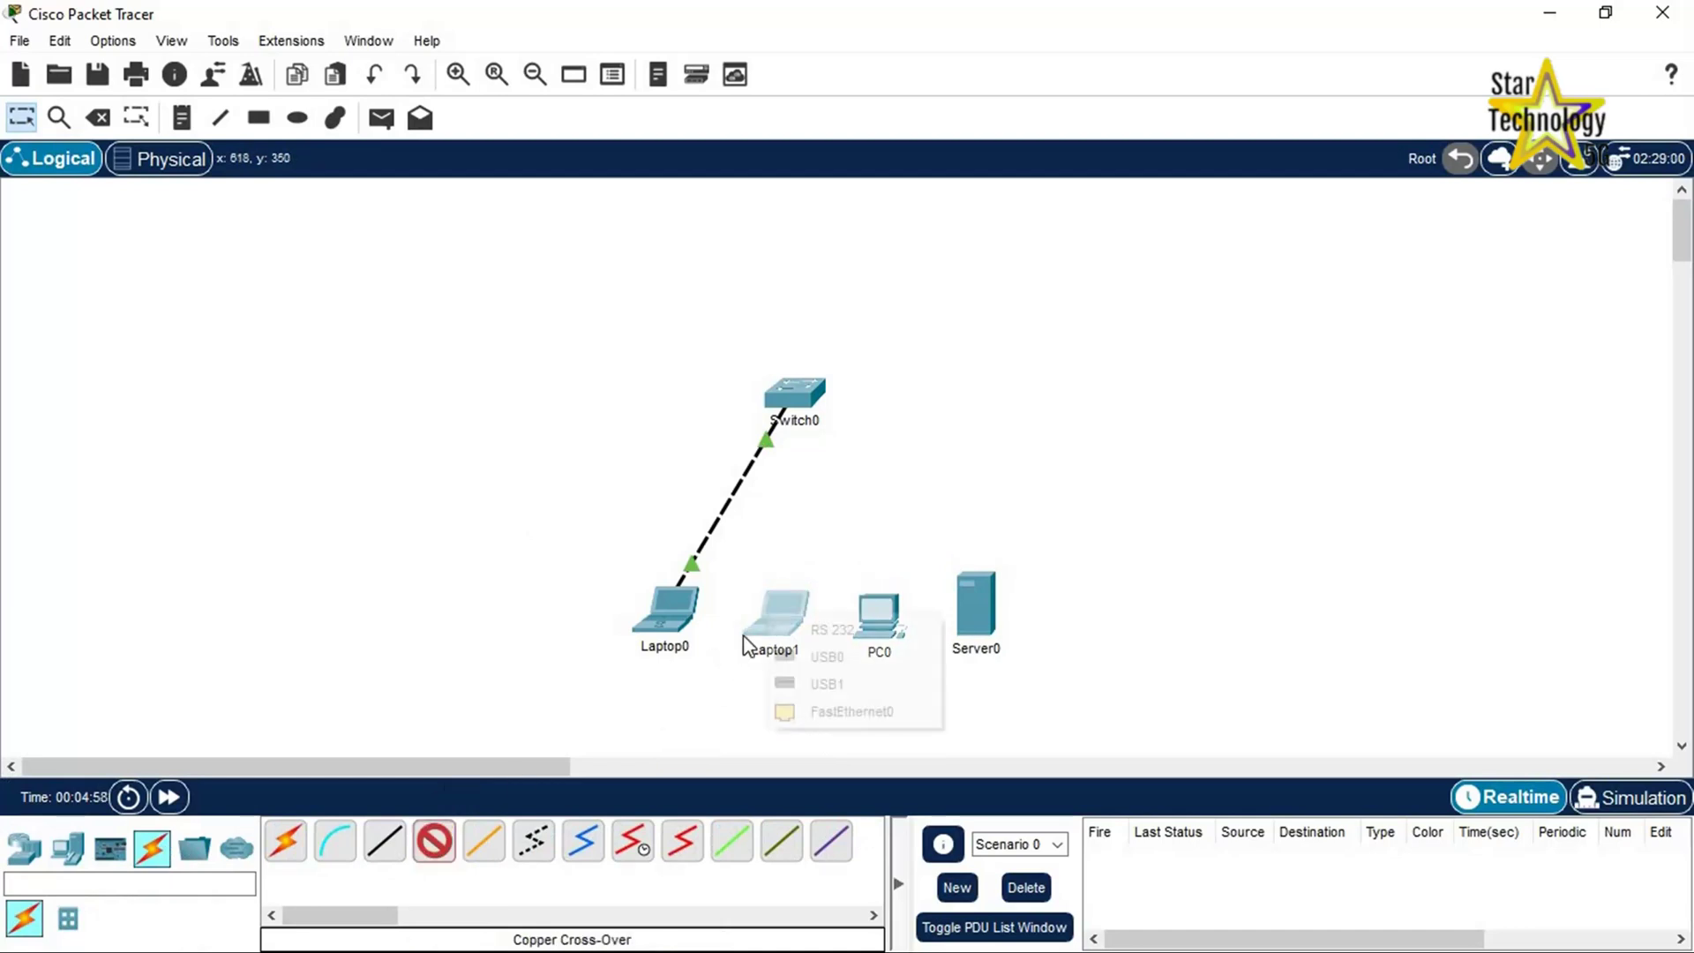
{"action": "left_click", "coordinate": [805, 708]}
{"action": "left_click", "coordinate": [801, 395]}
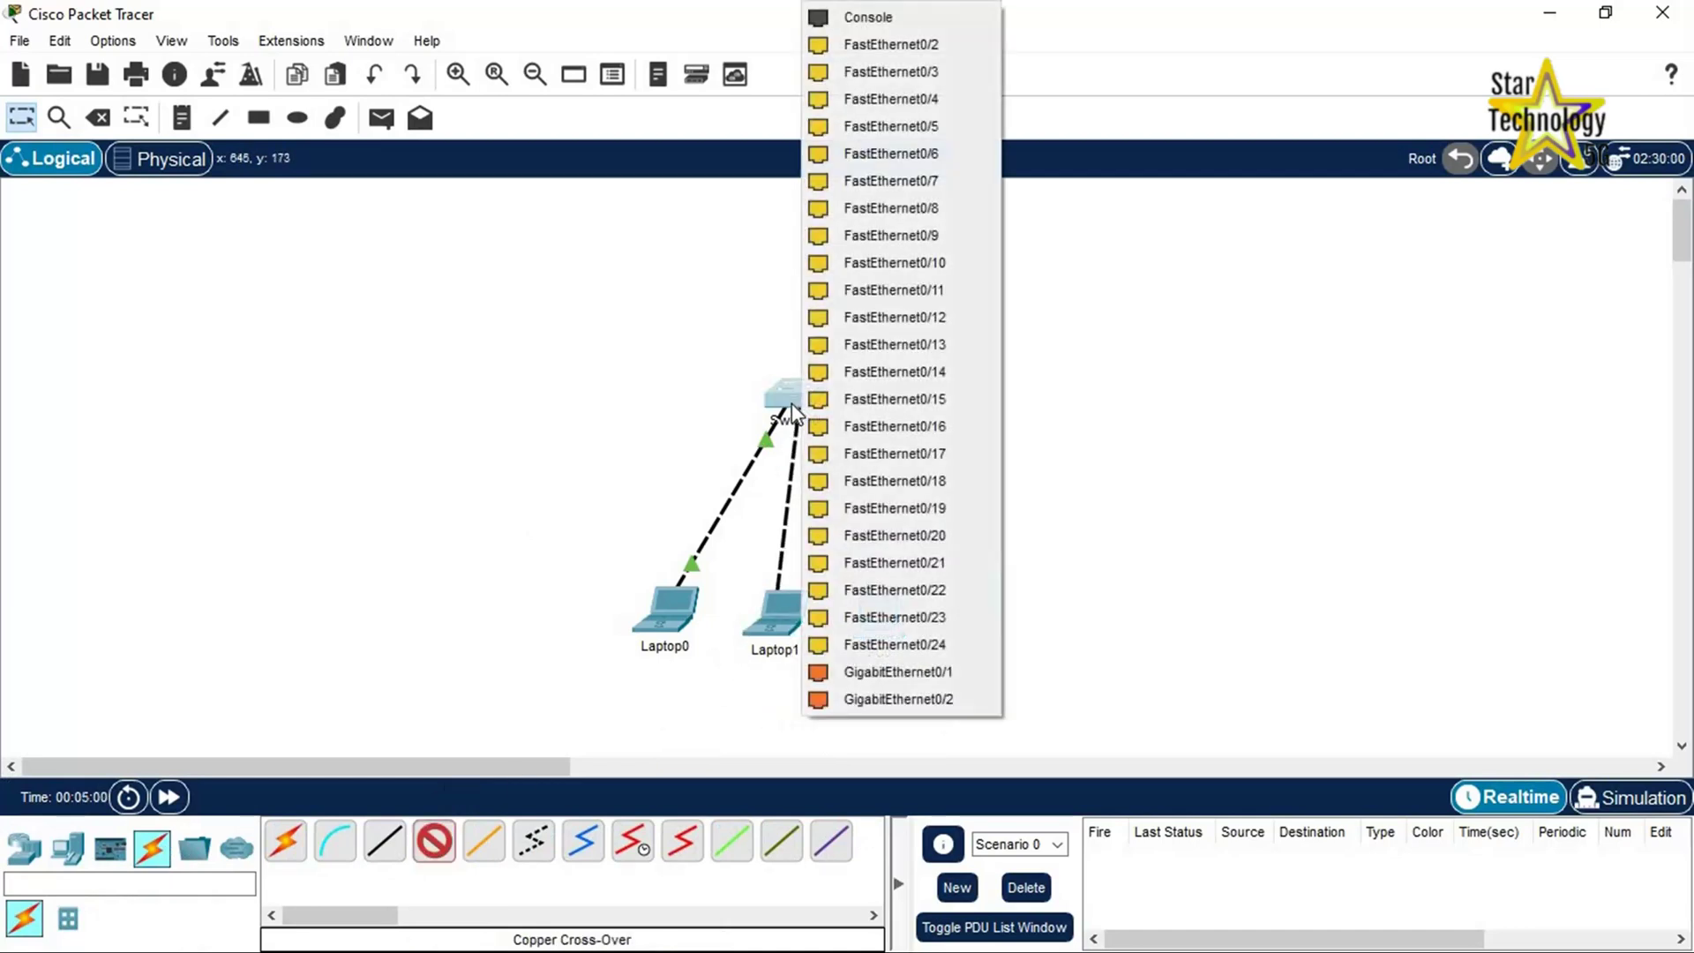
{"action": "left_click", "coordinate": [869, 46]}
Step: Connect PC0 to FastEthernet0/5 on Switch0 with a copper cross-over cable
{"action": "left_click", "coordinate": [436, 842]}
{"action": "left_click", "coordinate": [879, 613]}
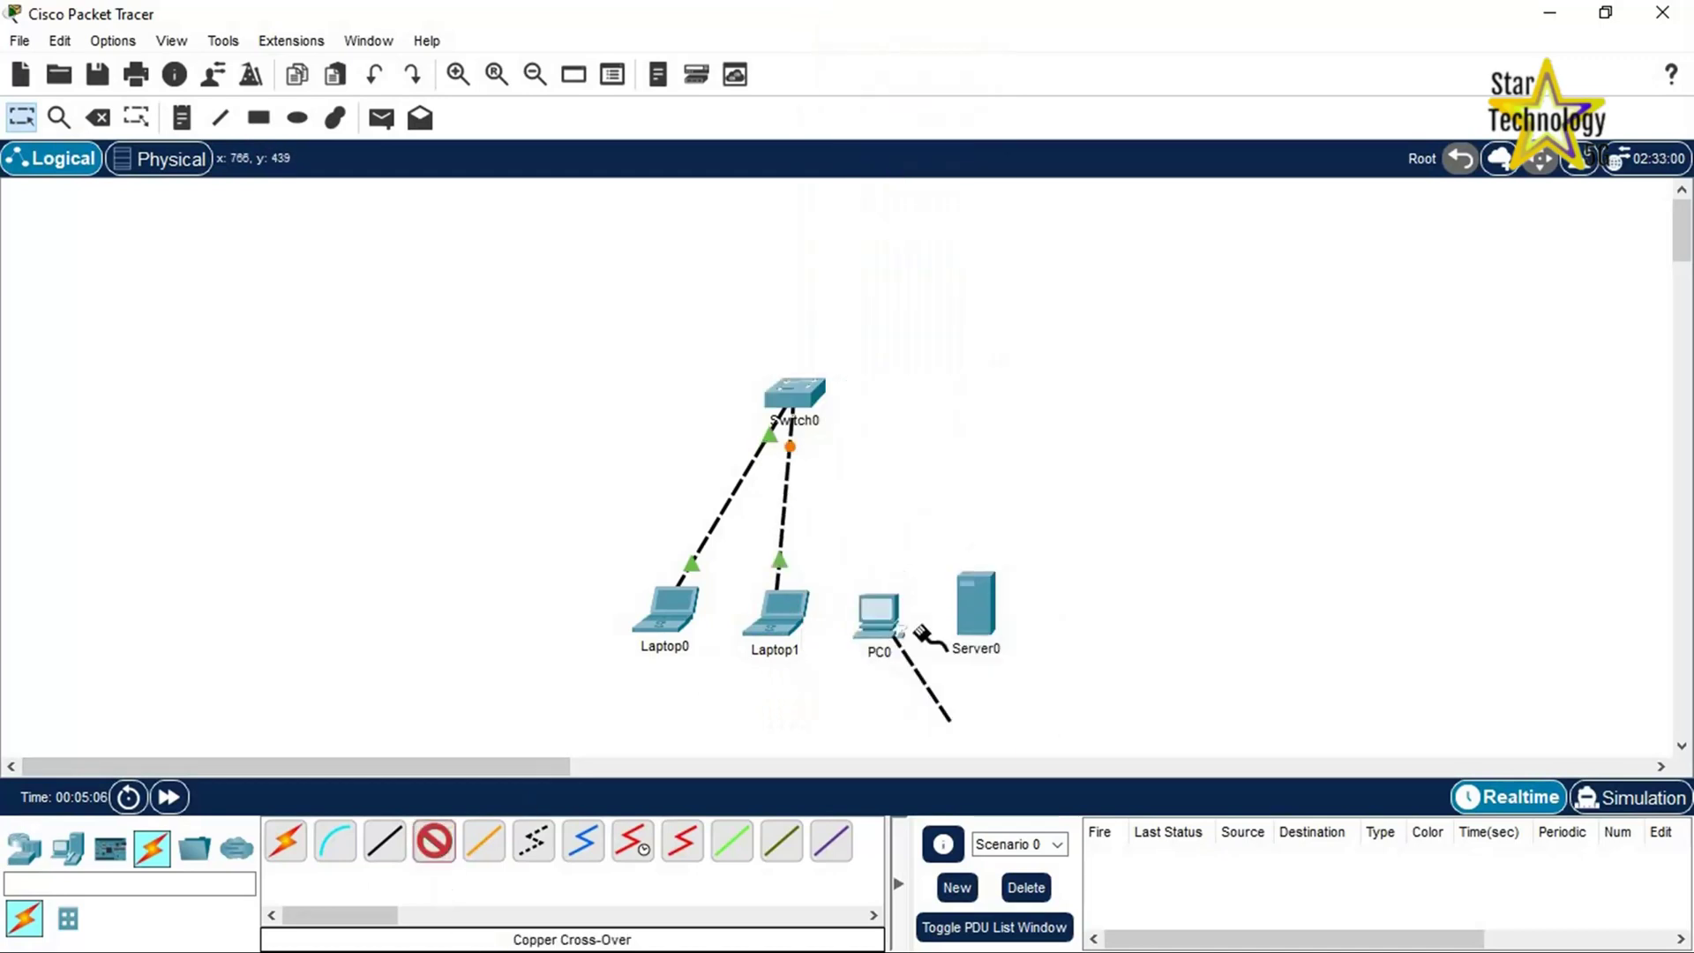
{"action": "left_click", "coordinate": [966, 712]}
{"action": "left_click", "coordinate": [796, 394]}
{"action": "left_click", "coordinate": [865, 99]}
Step: Connect Server0 to FastEthernet0/6 on Switch0 with a copper cross-over cable
{"action": "left_click", "coordinate": [436, 842]}
{"action": "left_click", "coordinate": [975, 605]}
{"action": "left_click", "coordinate": [1107, 609]}
{"action": "left_click", "coordinate": [813, 391]}
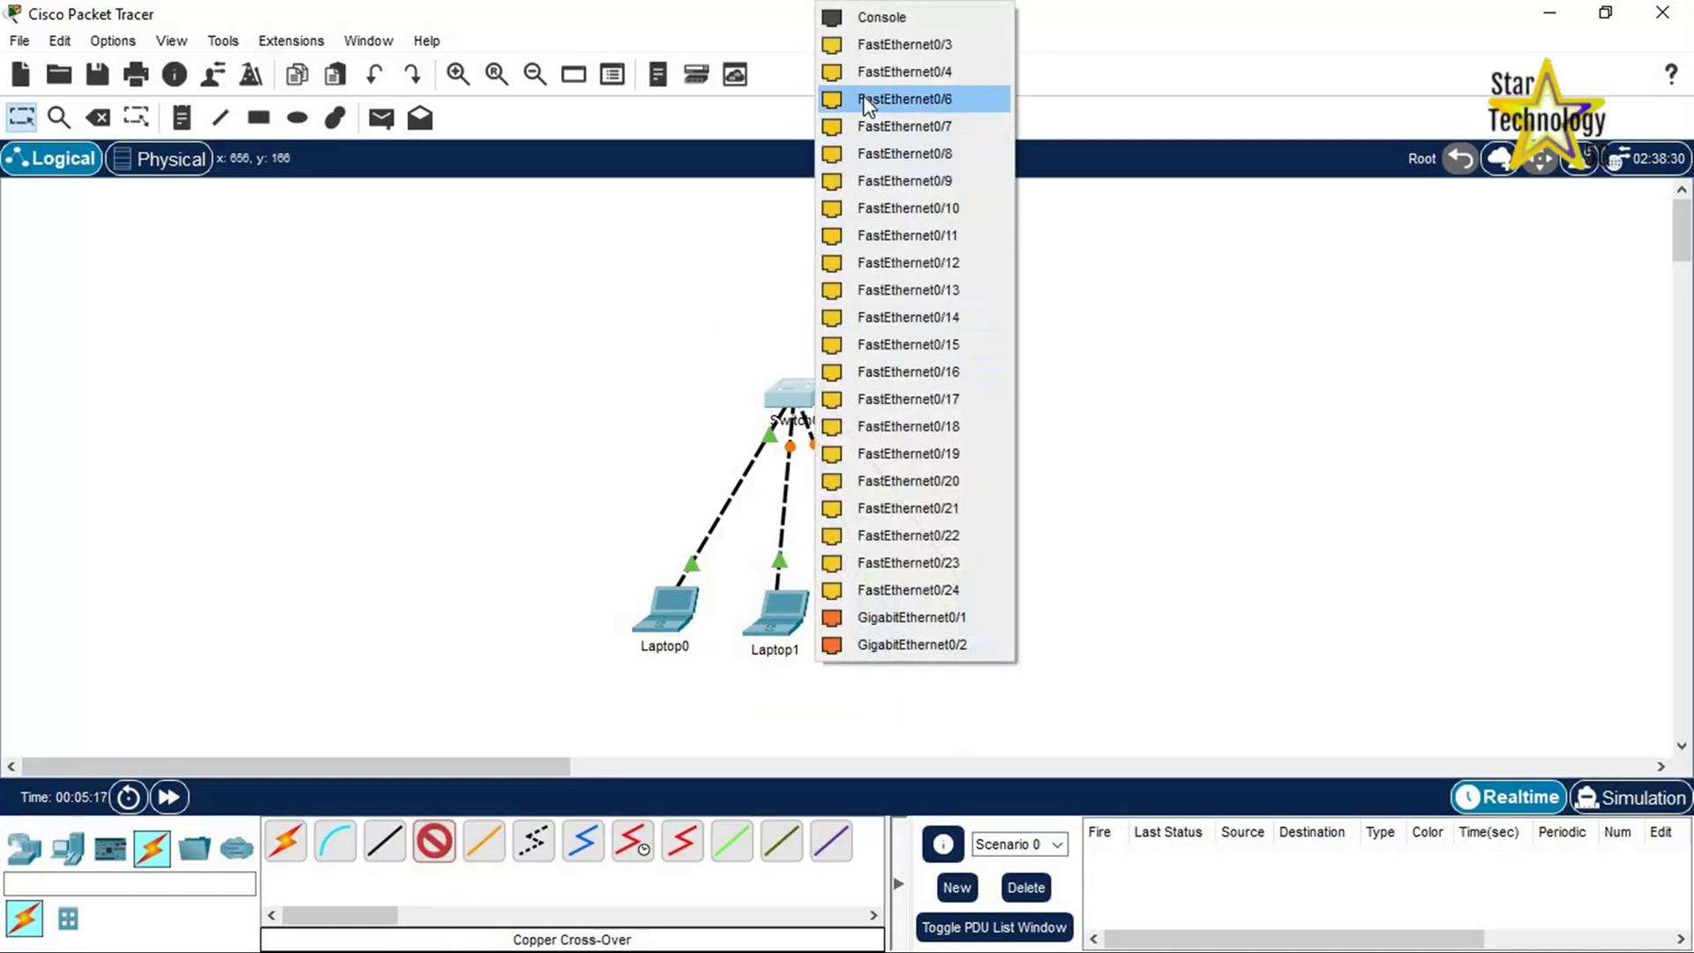
{"action": "left_click", "coordinate": [865, 98]}
{"action": "left_click_drag", "start_coordinate": [1089, 555], "coordinate": [576, 703]}
{"action": "left_click_drag", "start_coordinate": [858, 338], "coordinate": [736, 452]}
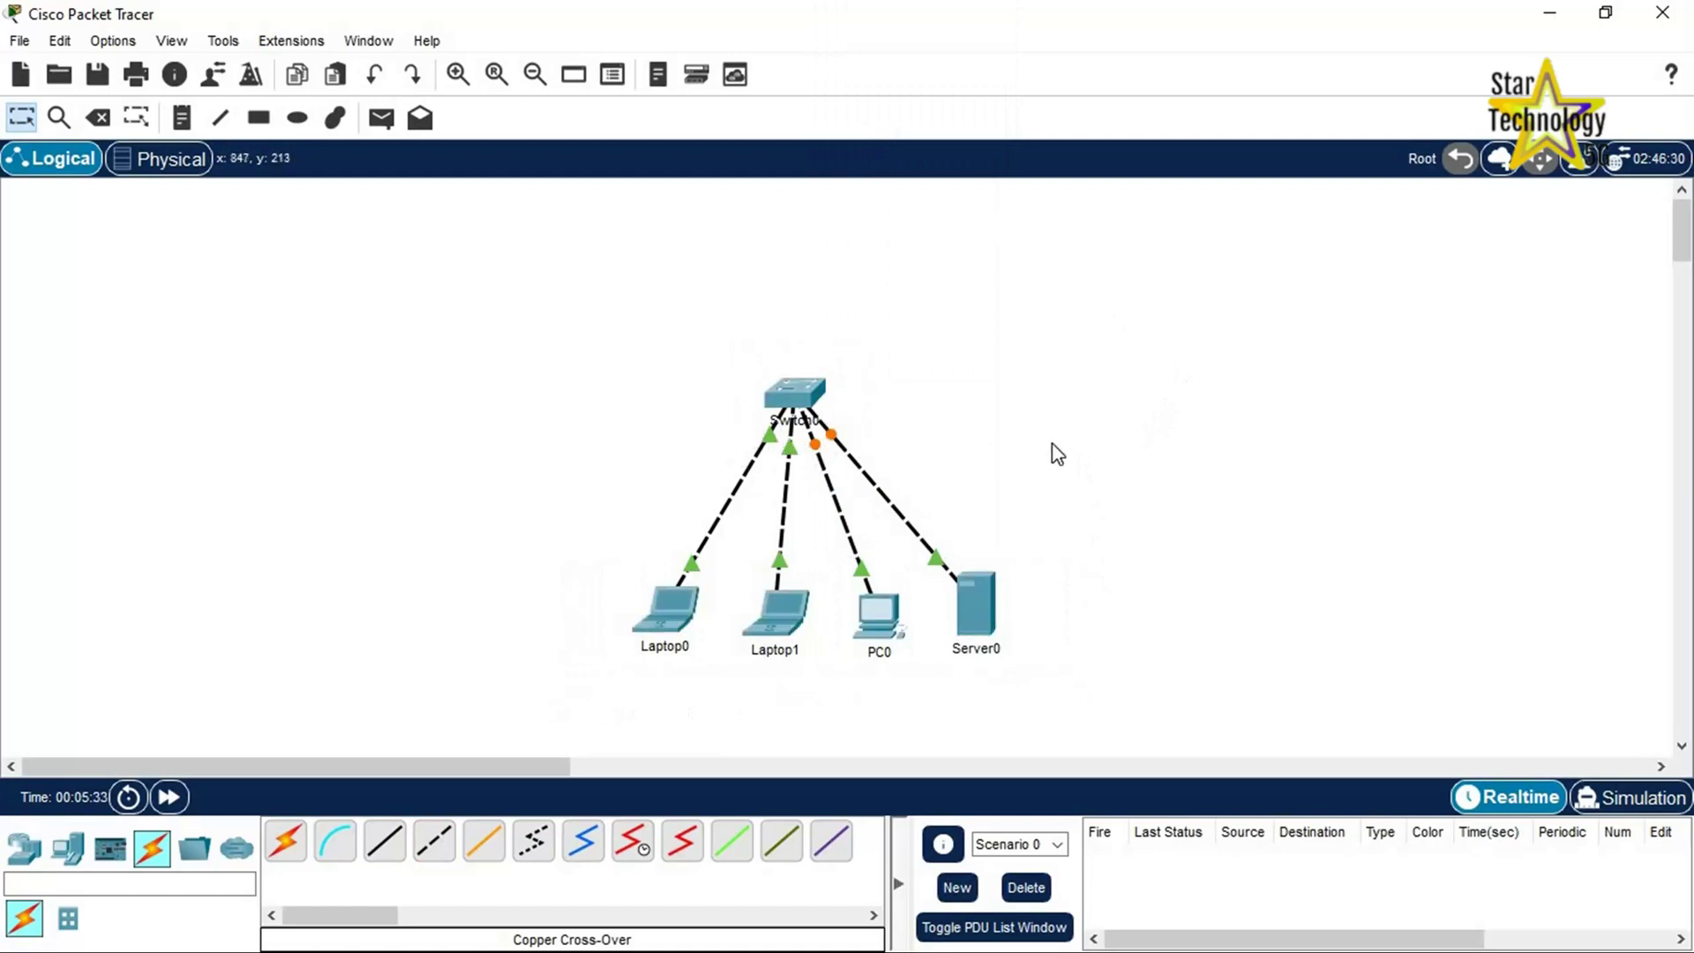
Step: Open the command line of Switch0 and enter global configuration mode through privileged mode
{"action": "left_click", "coordinate": [785, 405]}
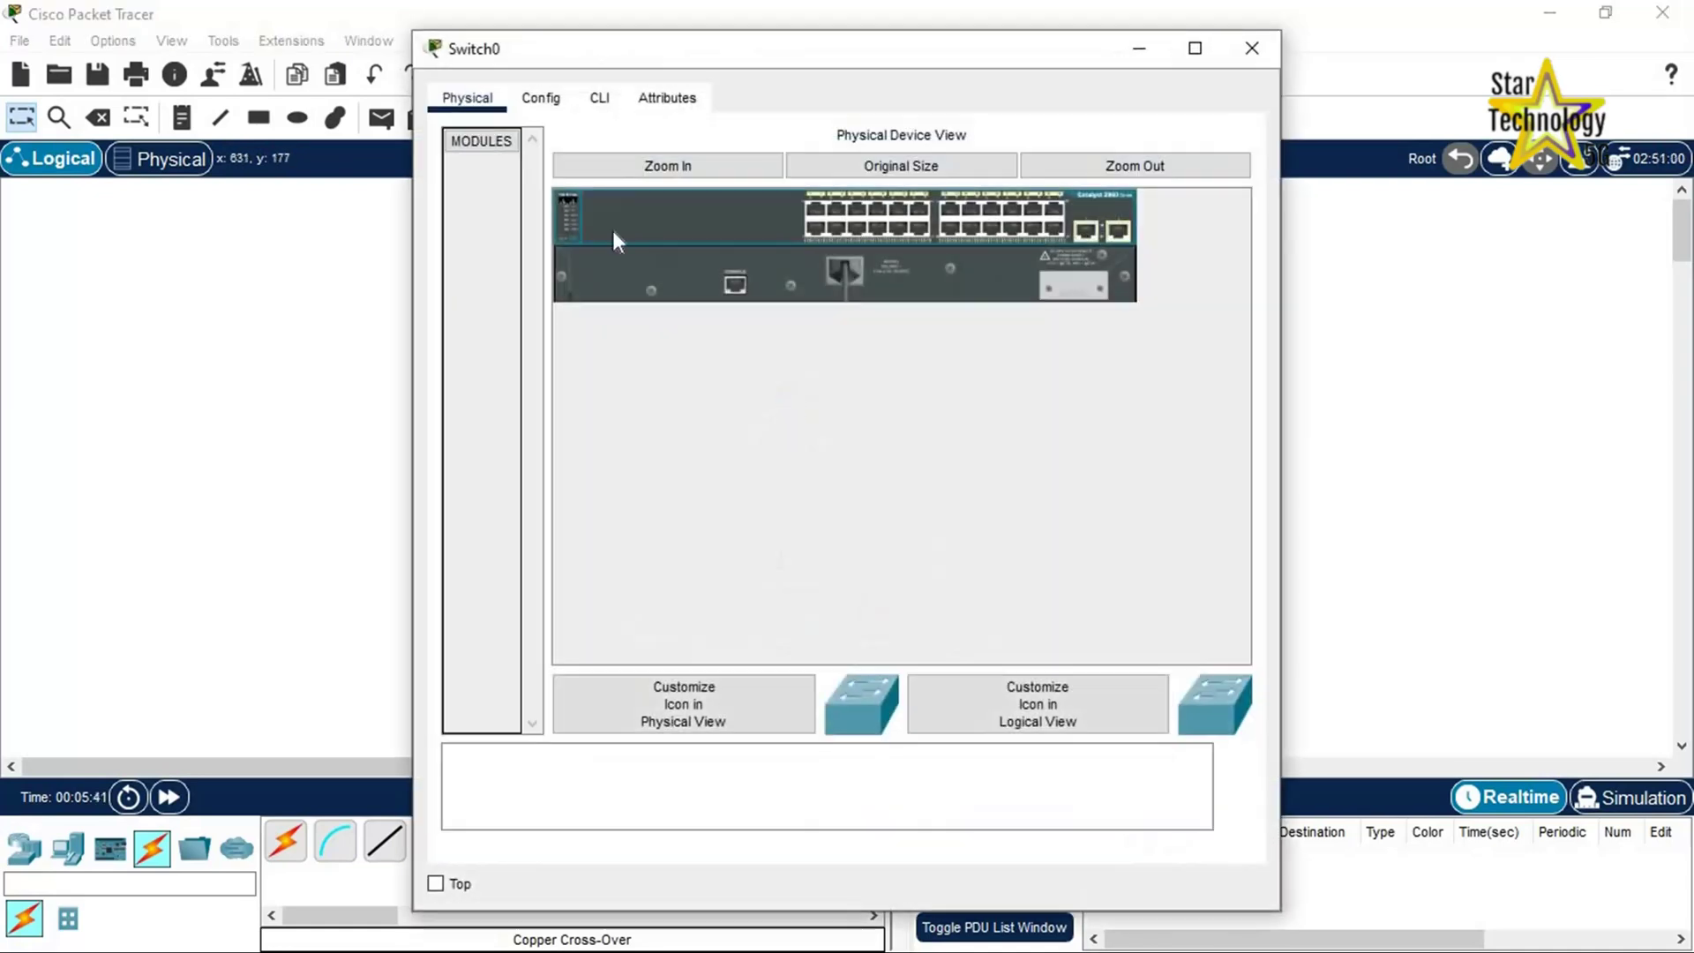
{"action": "left_click", "coordinate": [602, 99]}
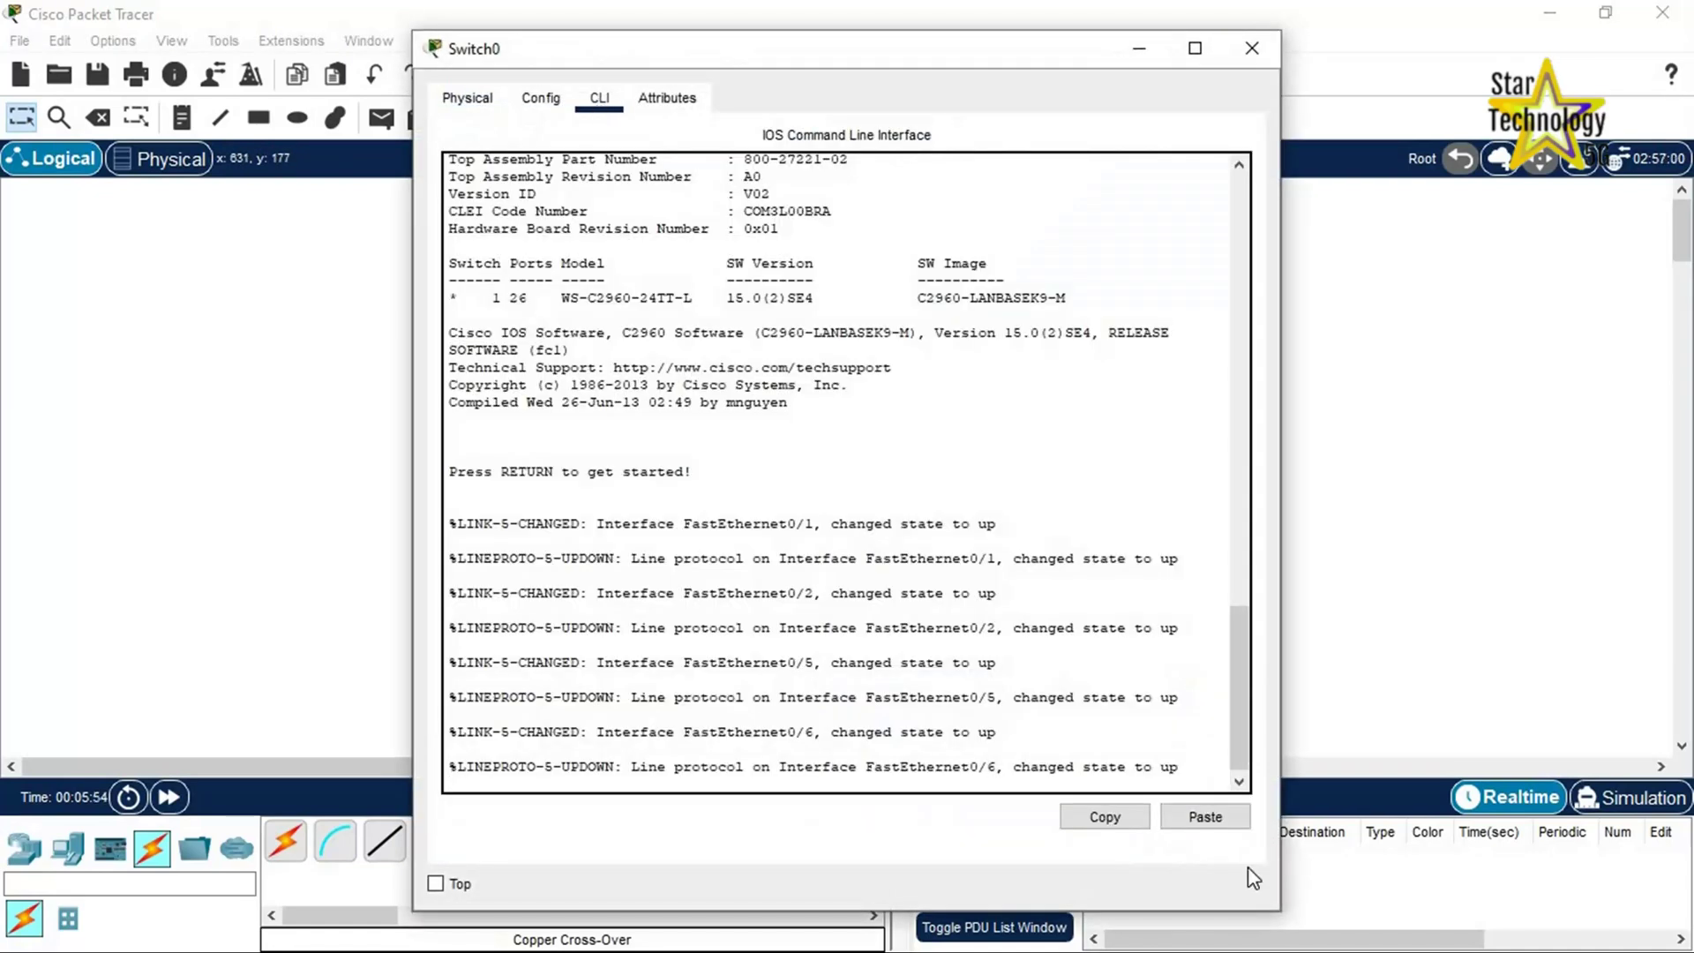
{"action": "key", "text": "Return"}
{"action": "type", "text": "enable"}
{"action": "key", "text": "Return"}
{"action": "type", "text": "configure terminal"}
{"action": "key", "text": "Return"}
Step: Set the switch's hostname to SW1
{"action": "type", "text": "hostname"}
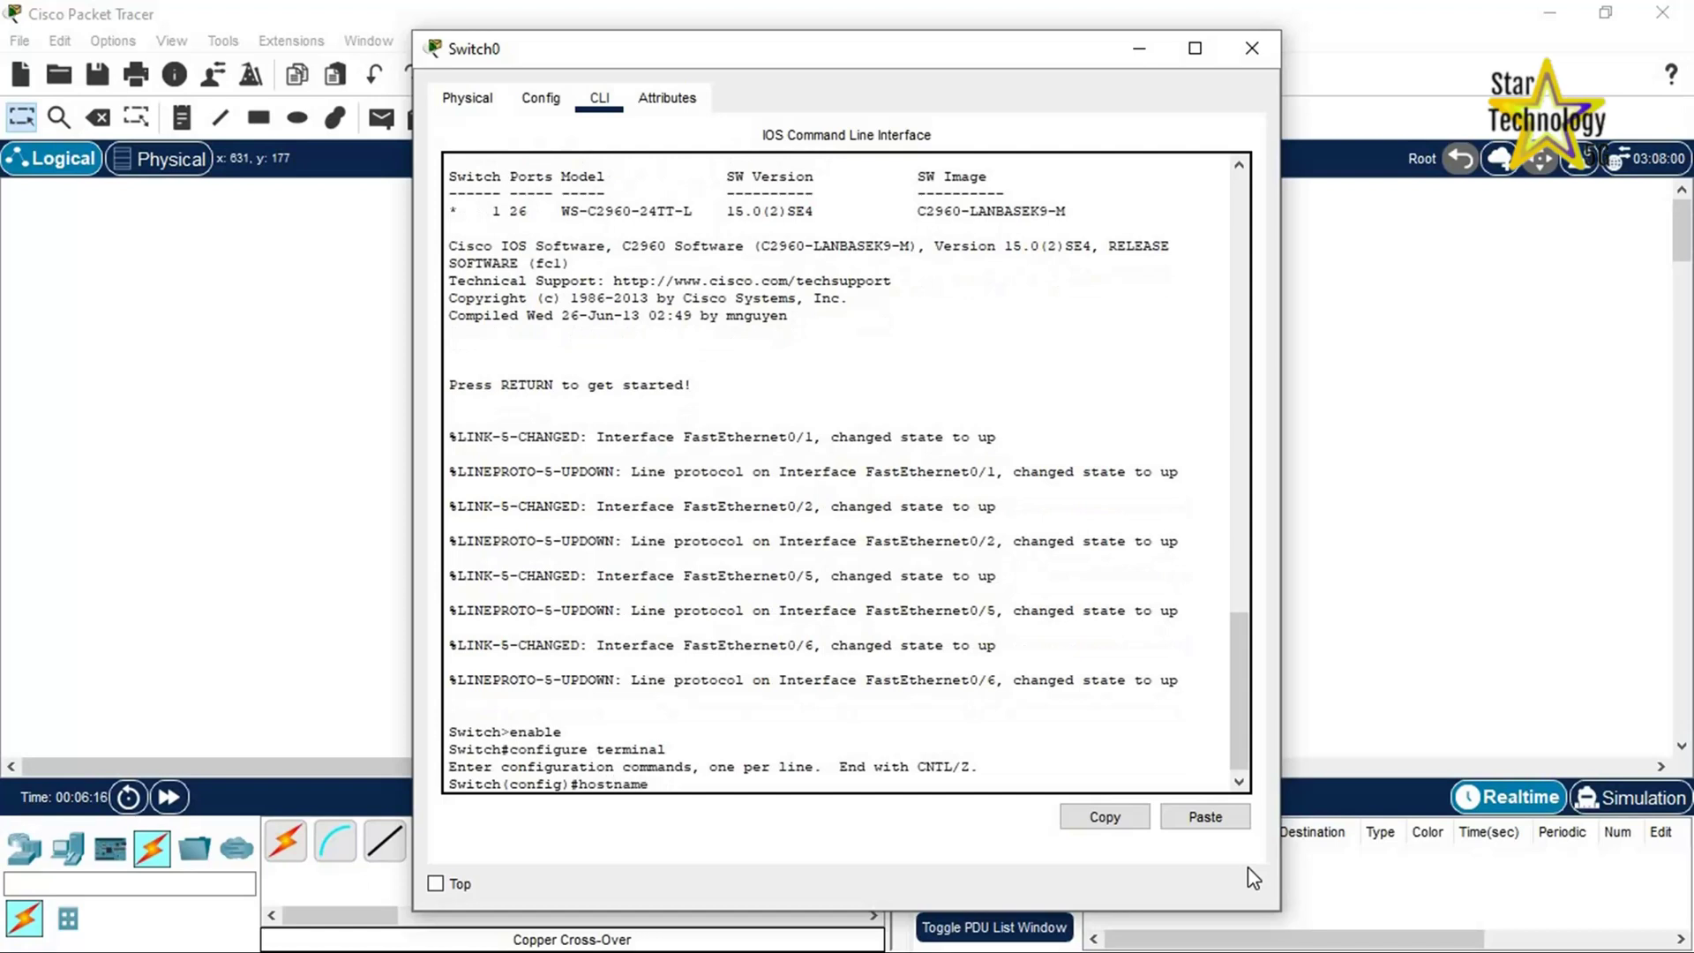
{"action": "type", "text": " SW1"}
{"action": "key", "text": "Return"}
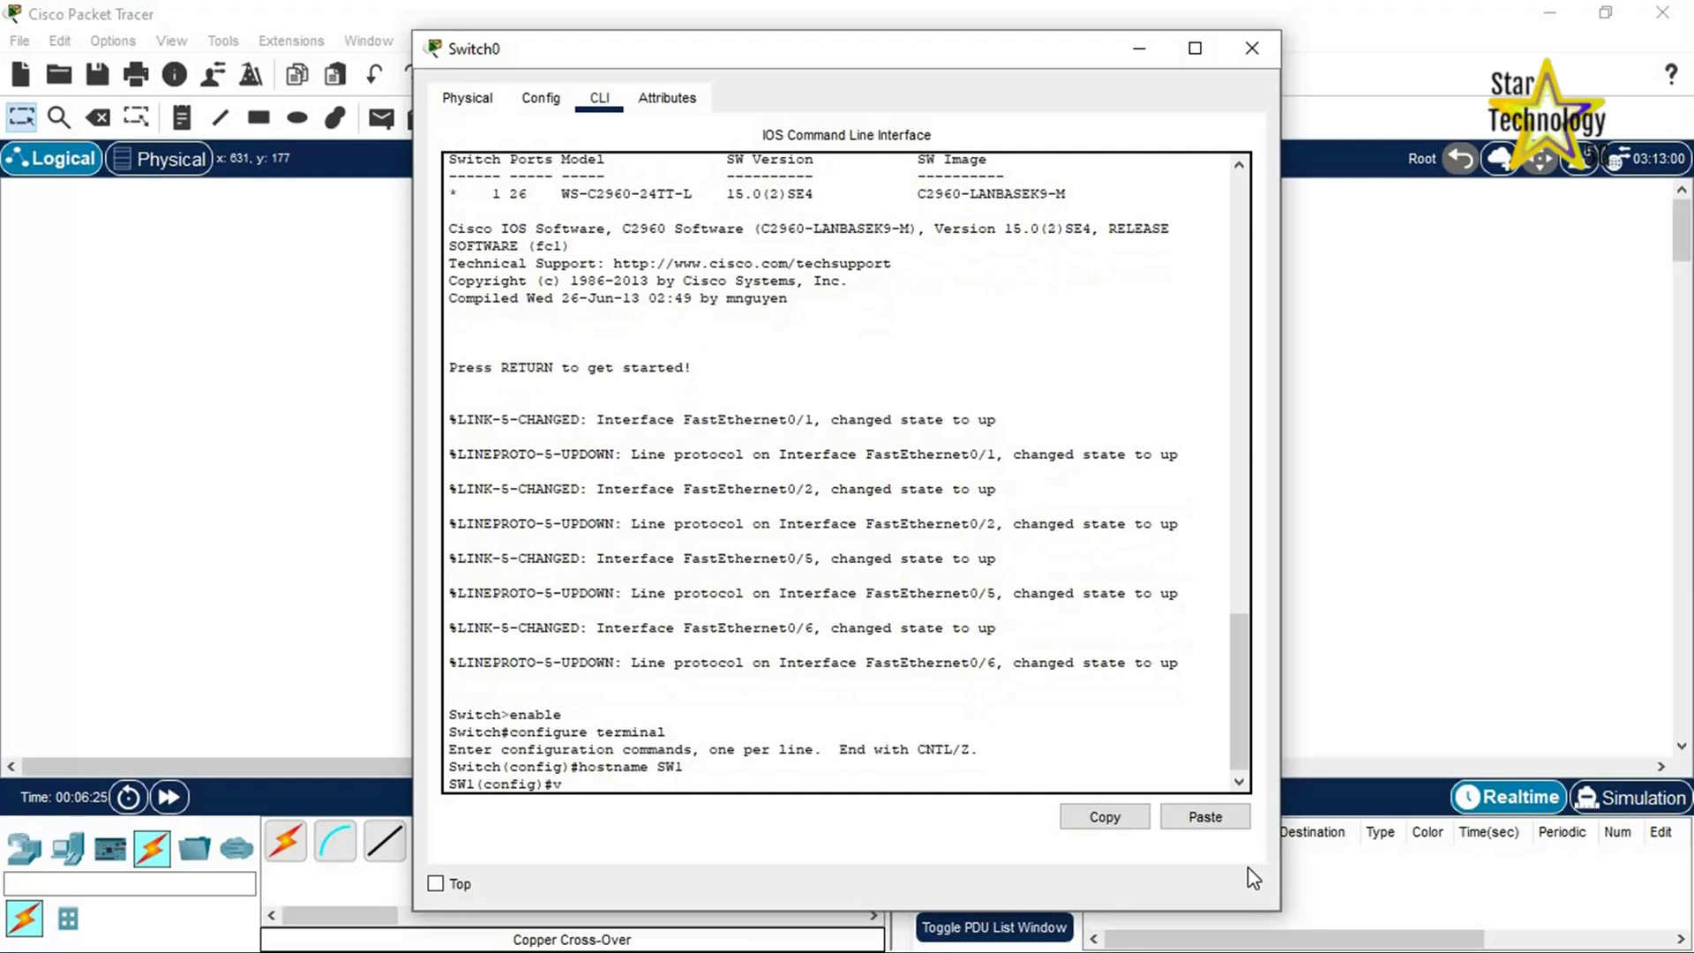
Step: Create VLAN 10 on the switch and name it HR
{"action": "type", "text": "vlan 10"}
{"action": "key", "text": "Return"}
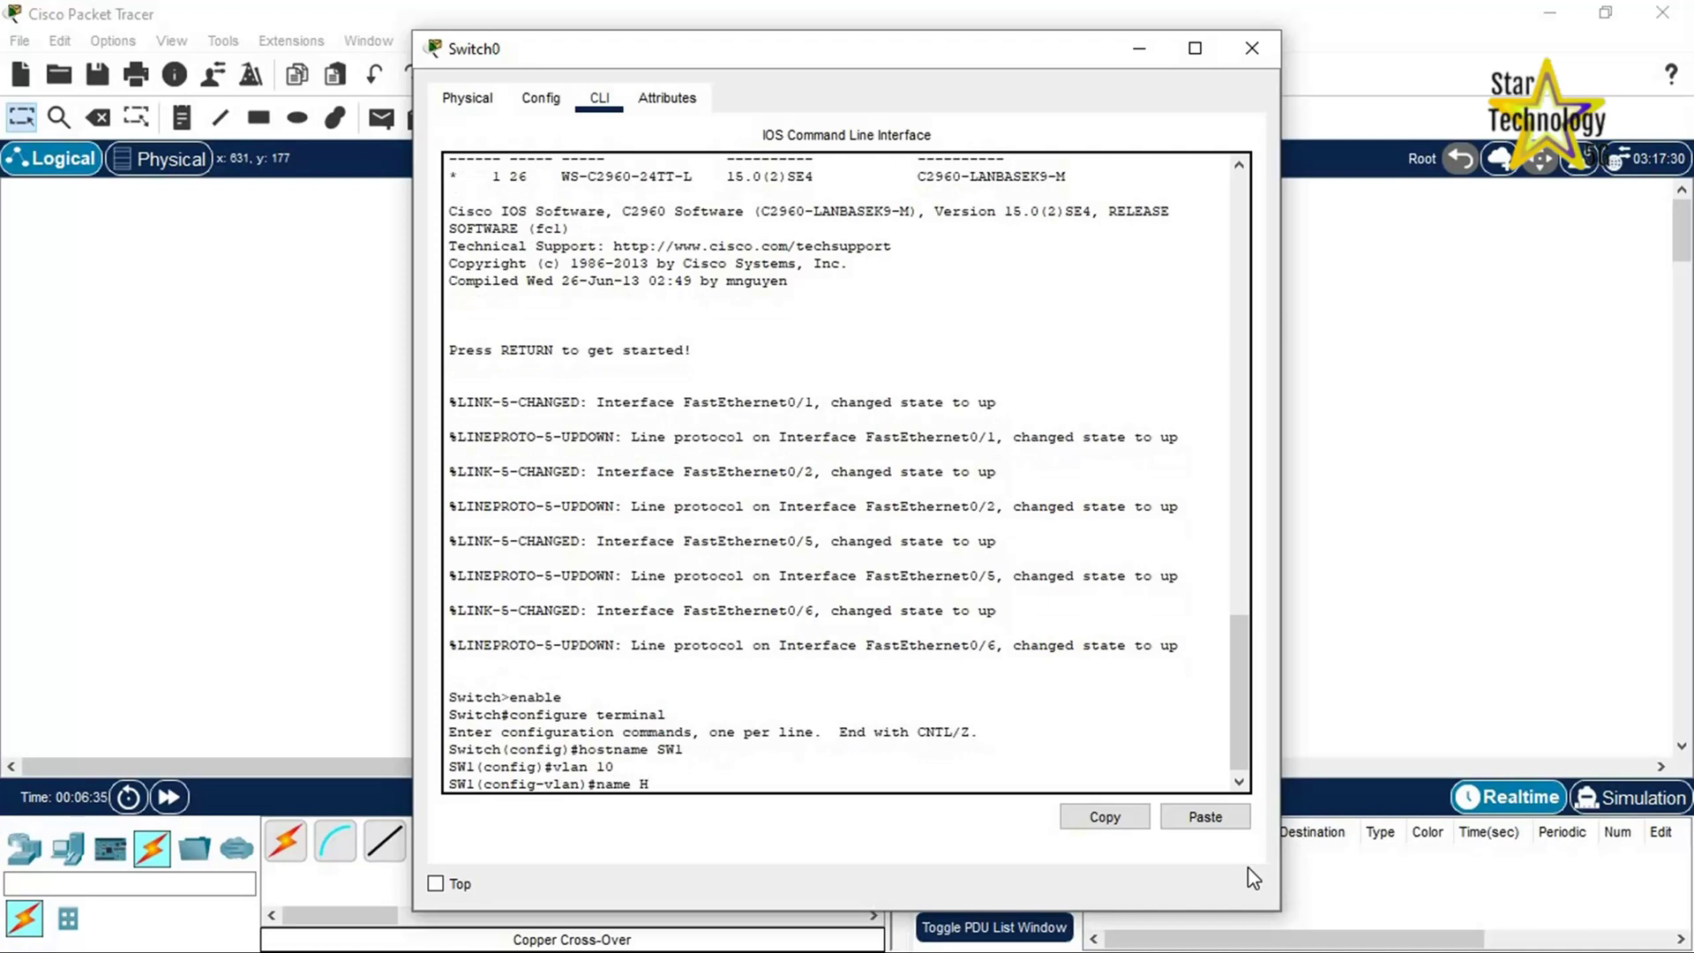
{"action": "type", "text": "name HR"}
{"action": "key", "text": "Return"}
Step: Create VLAN 20 named IT and return to global configuration mode
{"action": "type", "text": "vlan "}
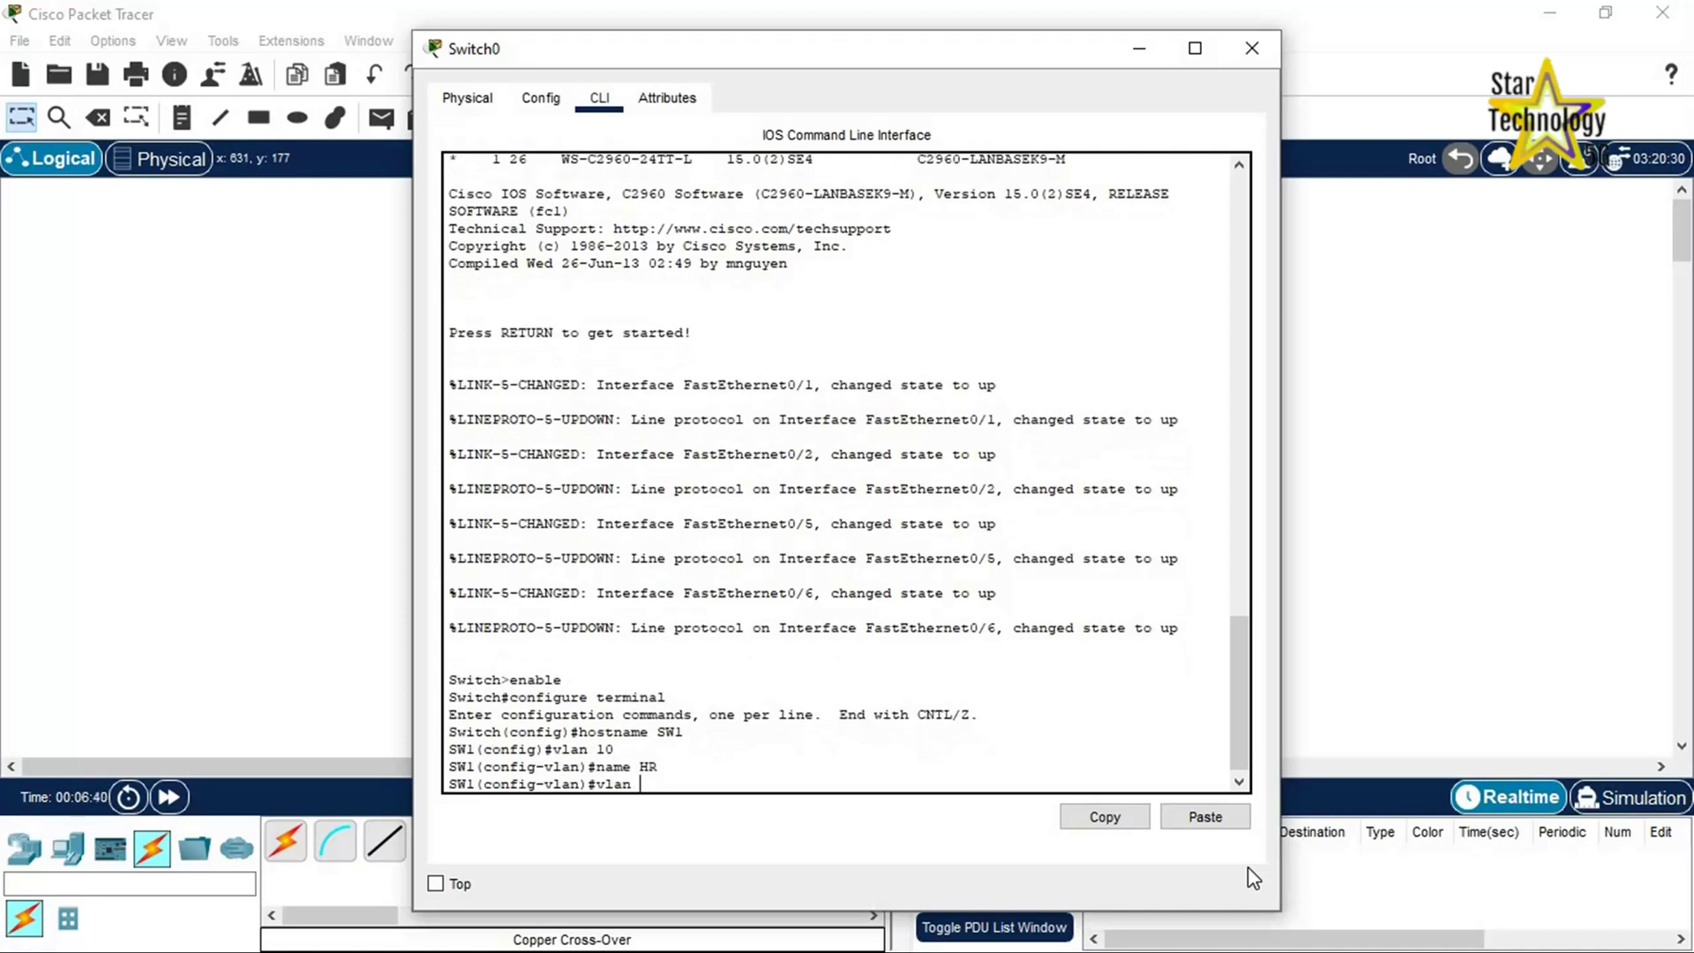
{"action": "type", "text": "20"}
{"action": "key", "text": "Return"}
{"action": "type", "text": "name IT"}
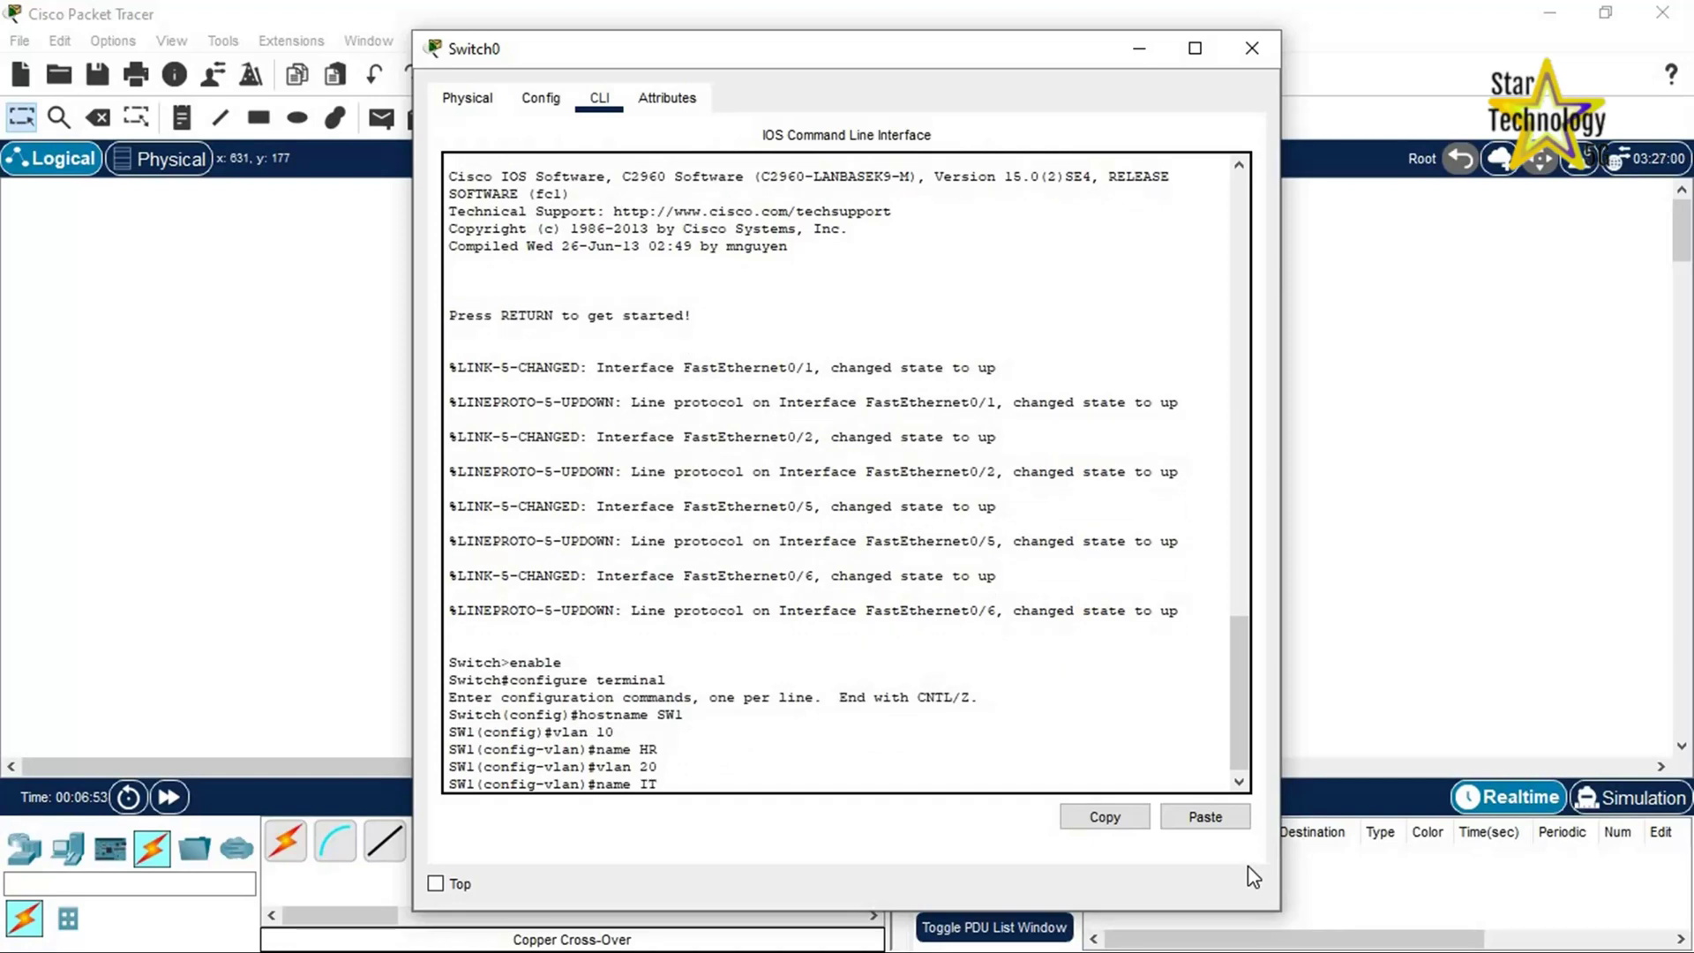
{"action": "key", "text": "Return"}
{"action": "type", "text": "exit"}
{"action": "key", "text": "Return"}
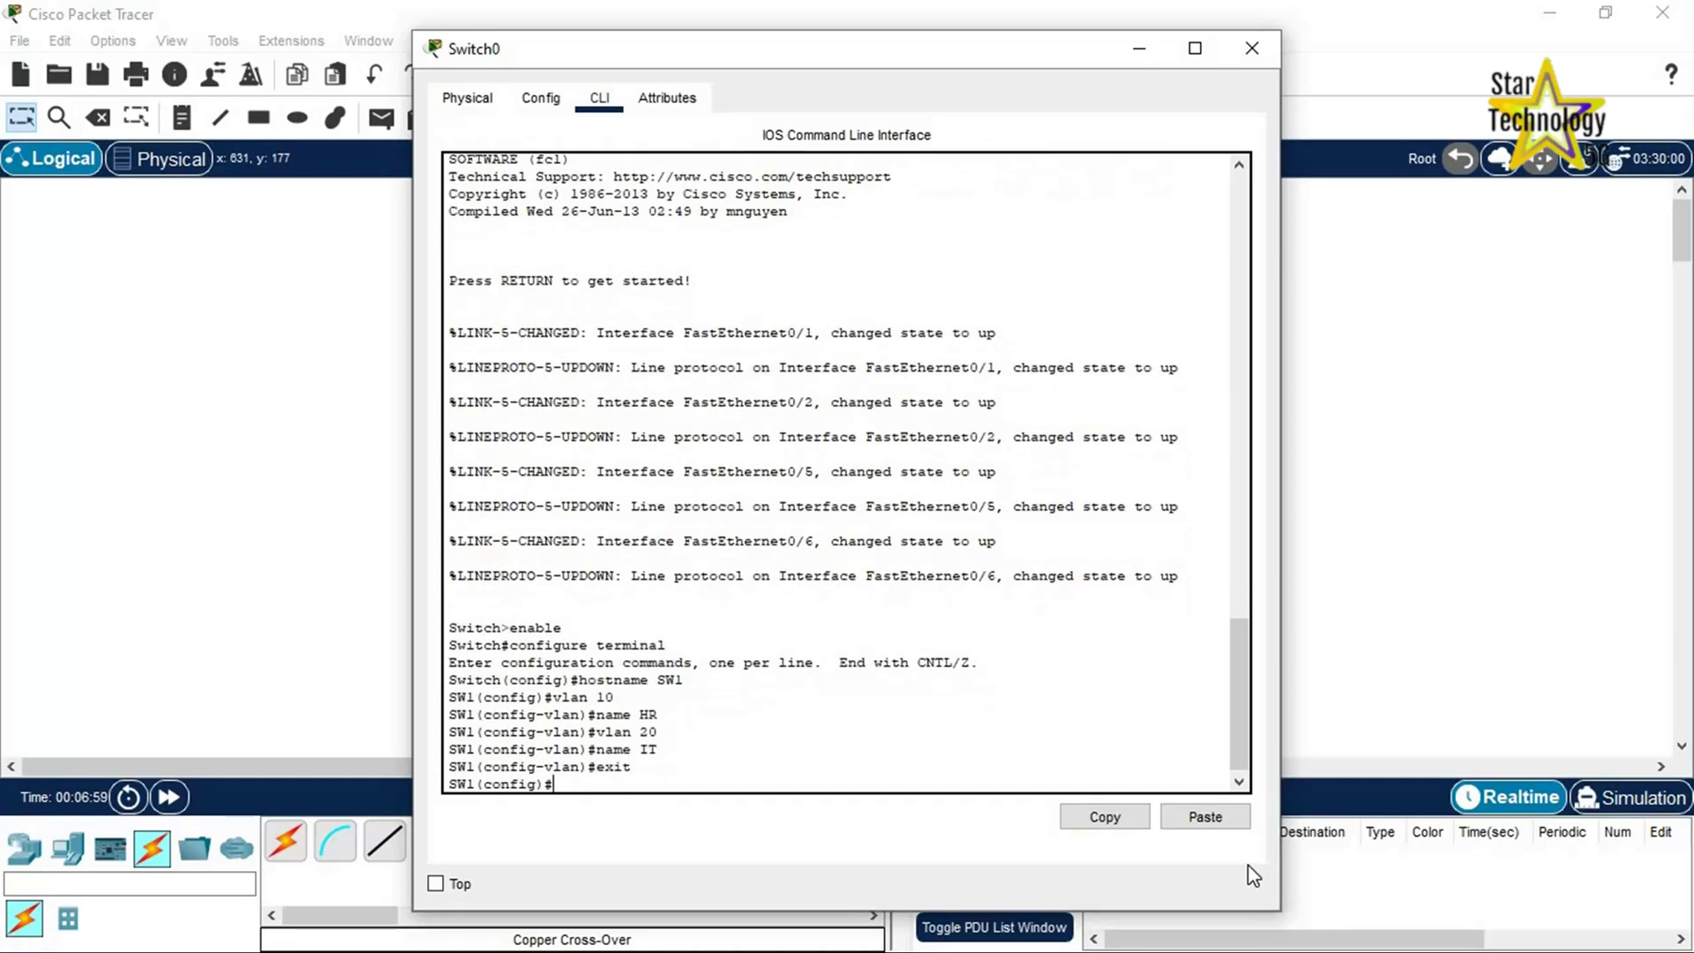
Step: List the options of the interface command and review the available interface types
{"action": "type", "text": "interface ?"}
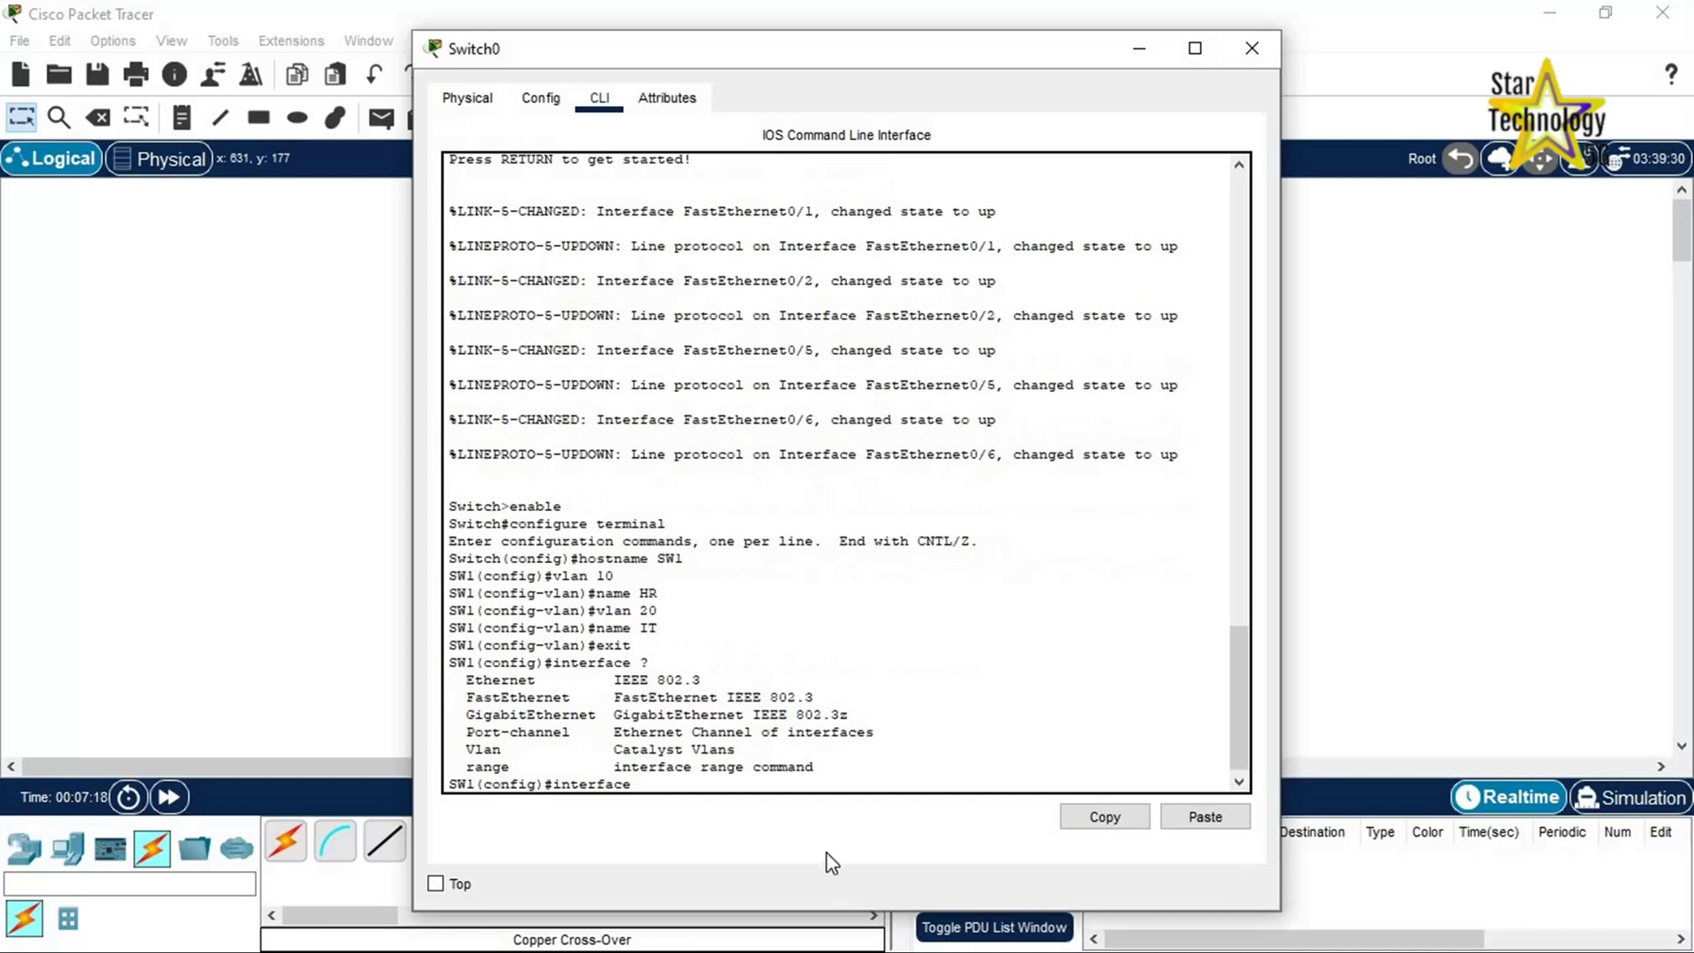
{"action": "left_click_drag", "start_coordinate": [458, 679], "coordinate": [711, 695]}
{"action": "left_click_drag", "start_coordinate": [459, 715], "coordinate": [676, 716]}
{"action": "left_click_drag", "start_coordinate": [468, 732], "coordinate": [670, 741]}
{"action": "left_click_drag", "start_coordinate": [468, 751], "coordinate": [686, 765]}
{"action": "left_click", "coordinate": [923, 764]}
Step: Configure interface fastethernet 0/1 as an access port and assign it to VLAN 10
{"action": "type", "text": "fastethernet 0/1"}
{"action": "key", "text": "Return"}
{"action": "left_click_drag", "start_coordinate": [583, 784], "coordinate": [447, 785]}
{"action": "left_click", "coordinate": [605, 784]}
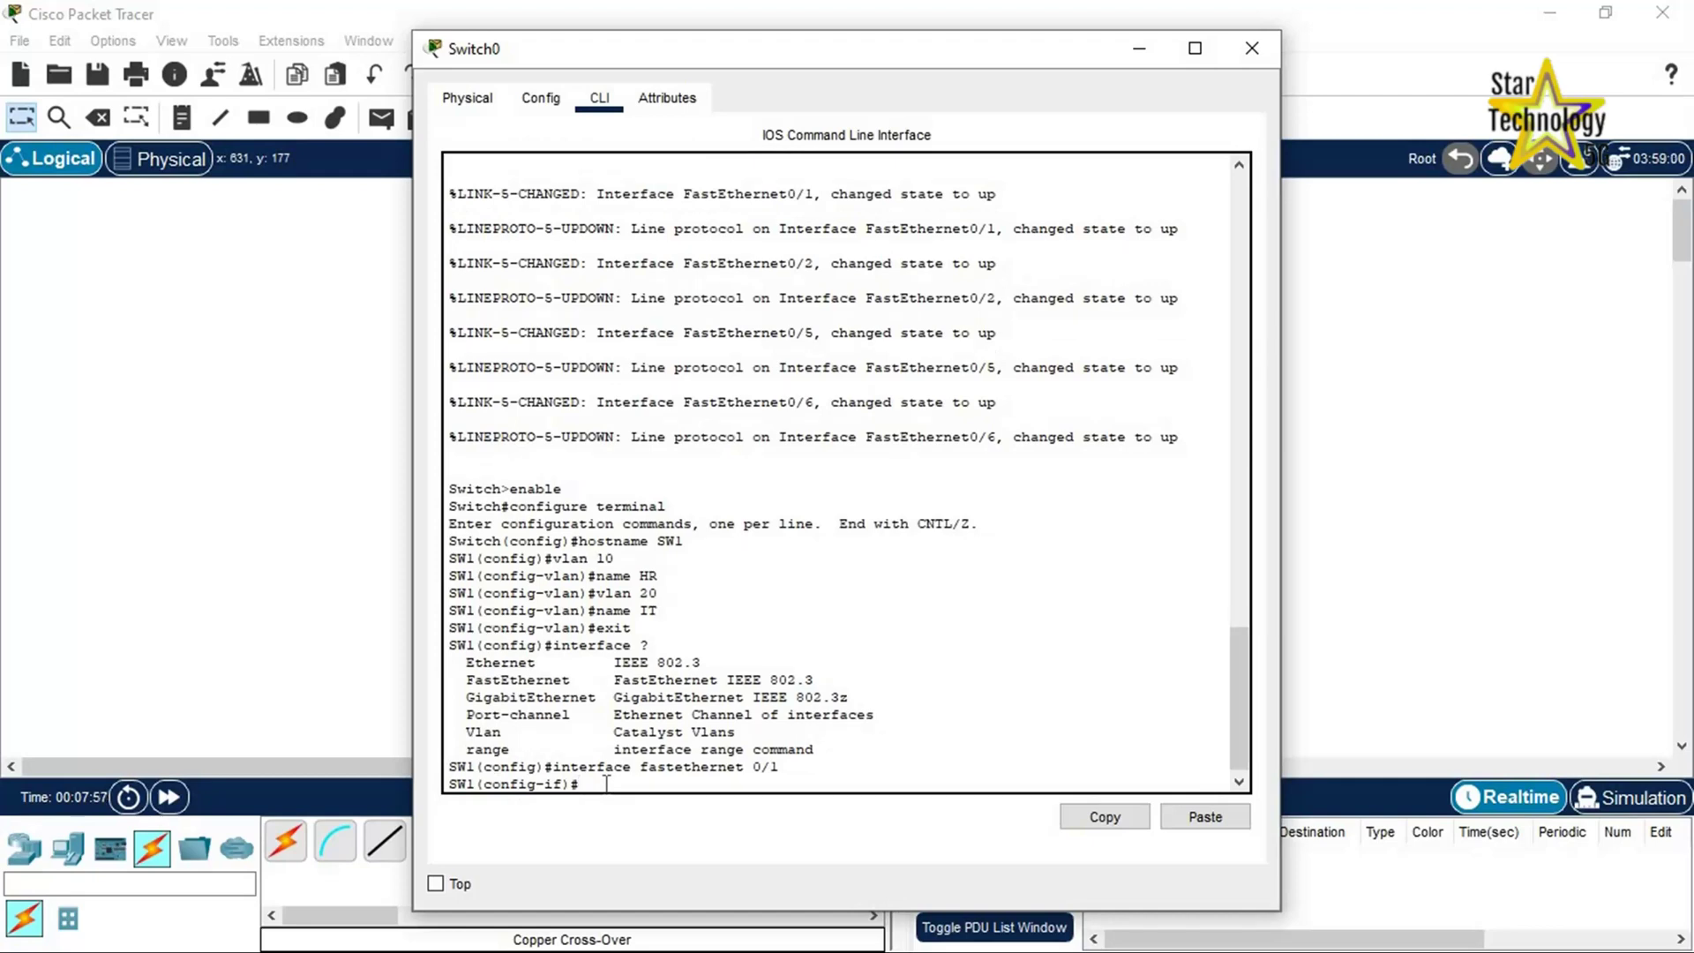
{"action": "type", "text": "switchport mode access"}
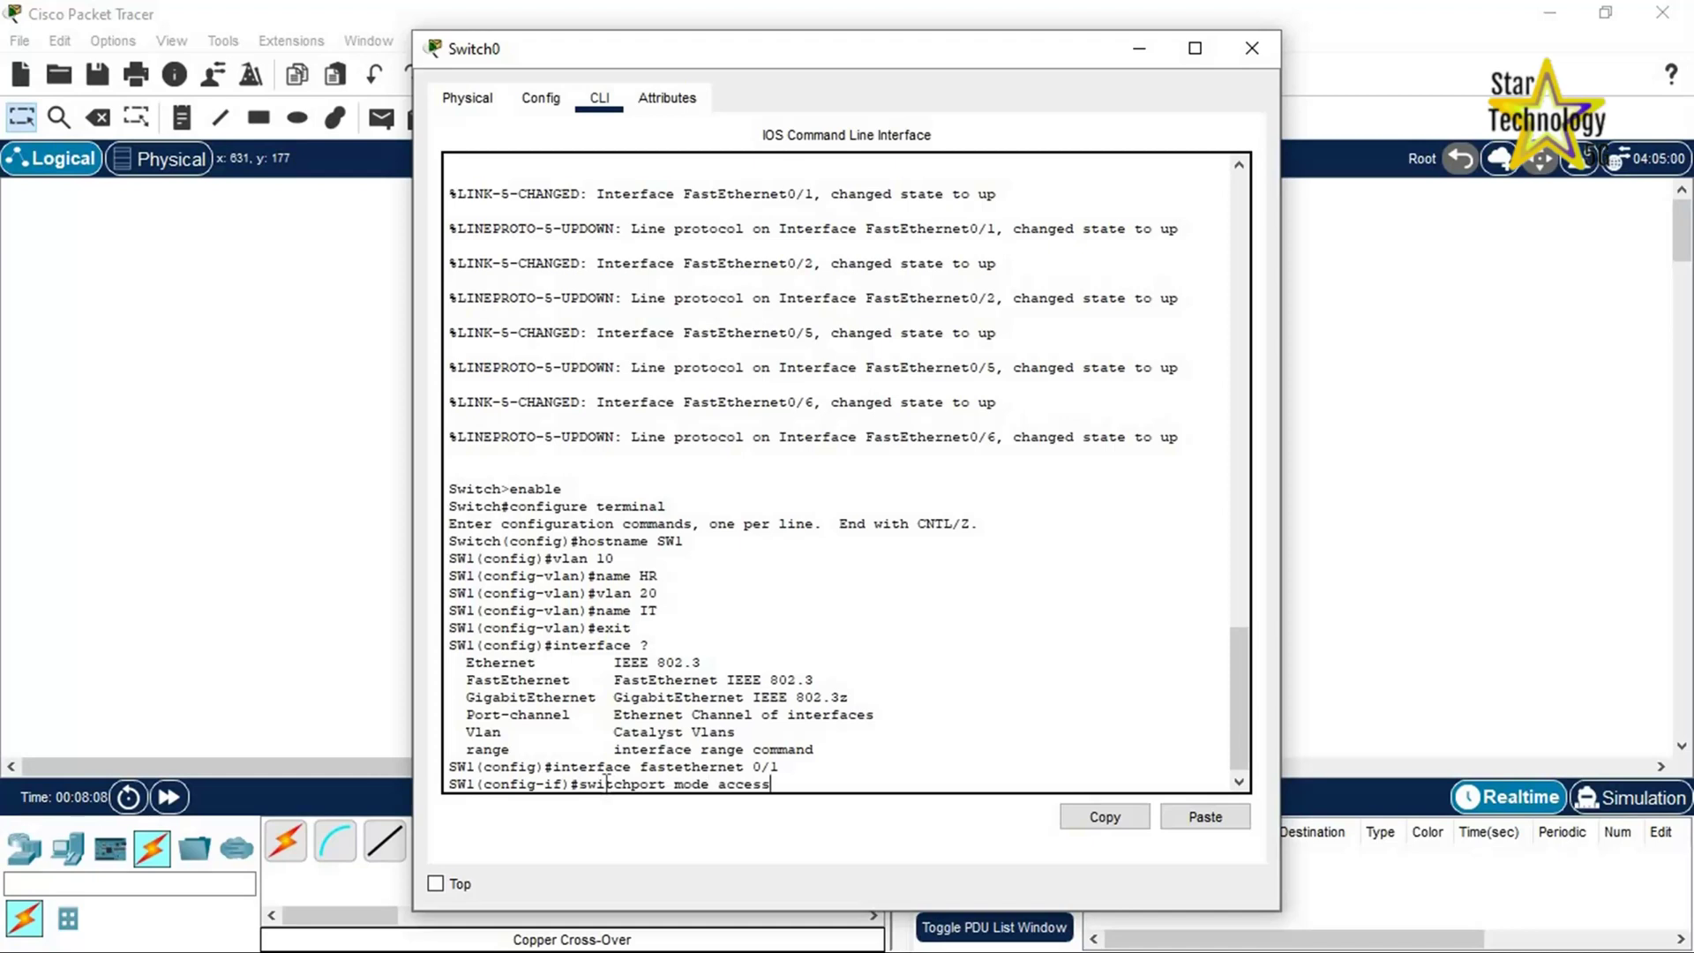
{"action": "key", "text": "Return"}
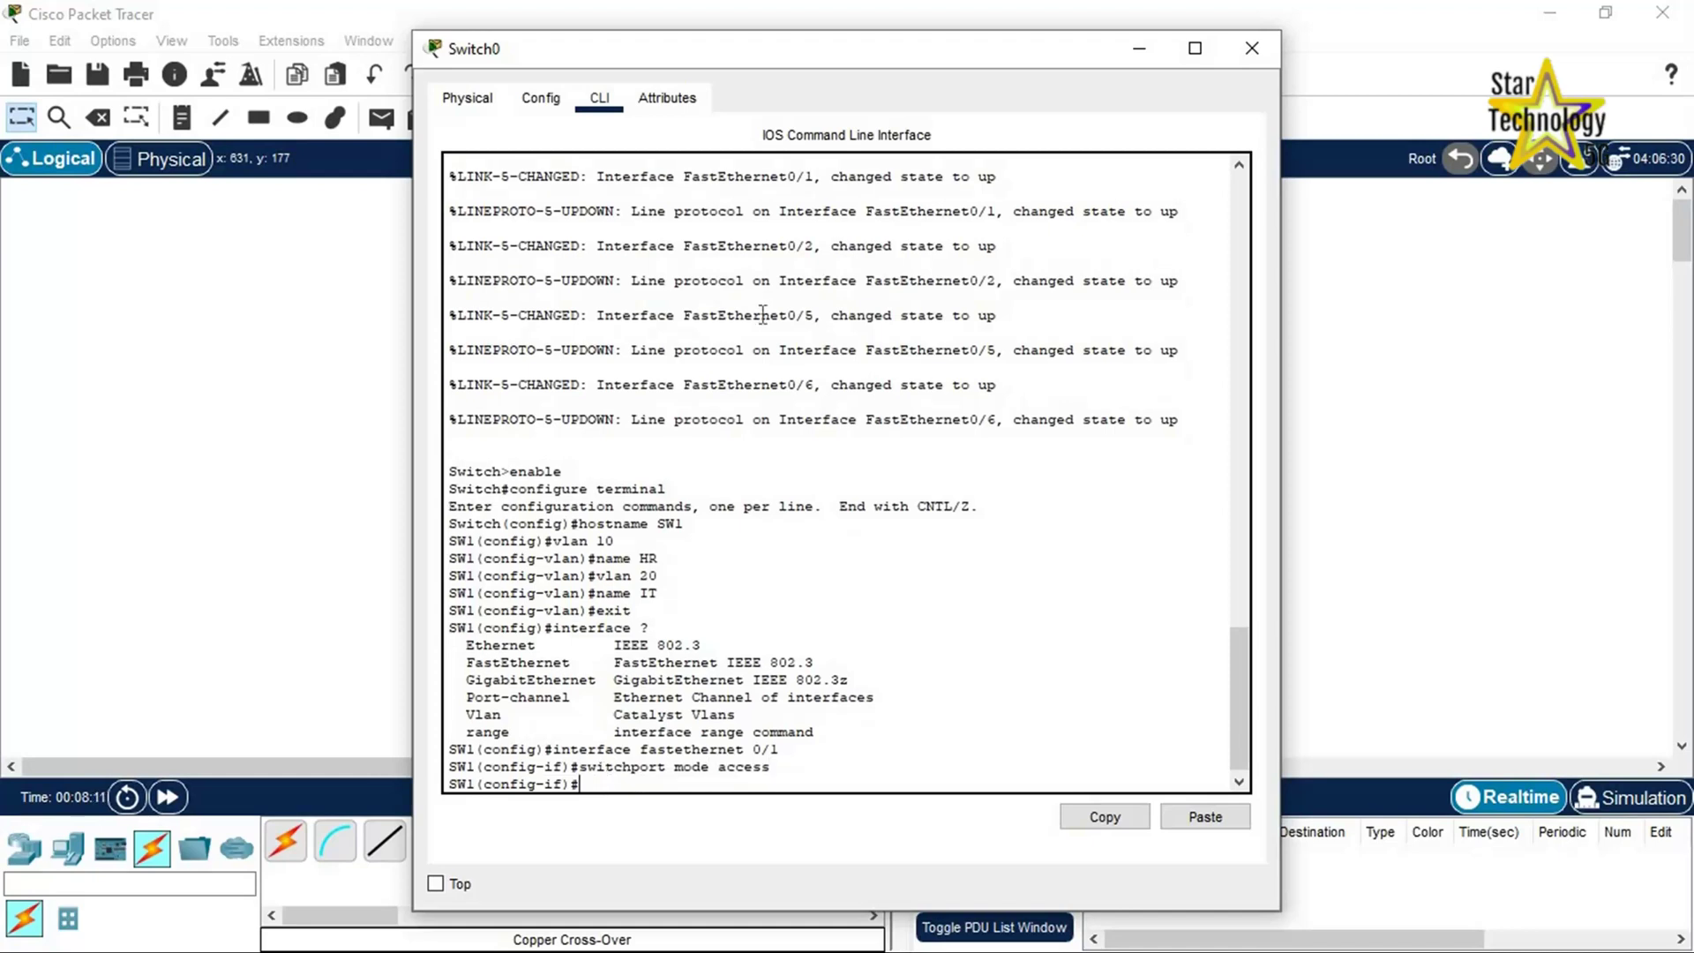
{"action": "type", "text": "switchport access vlan"}
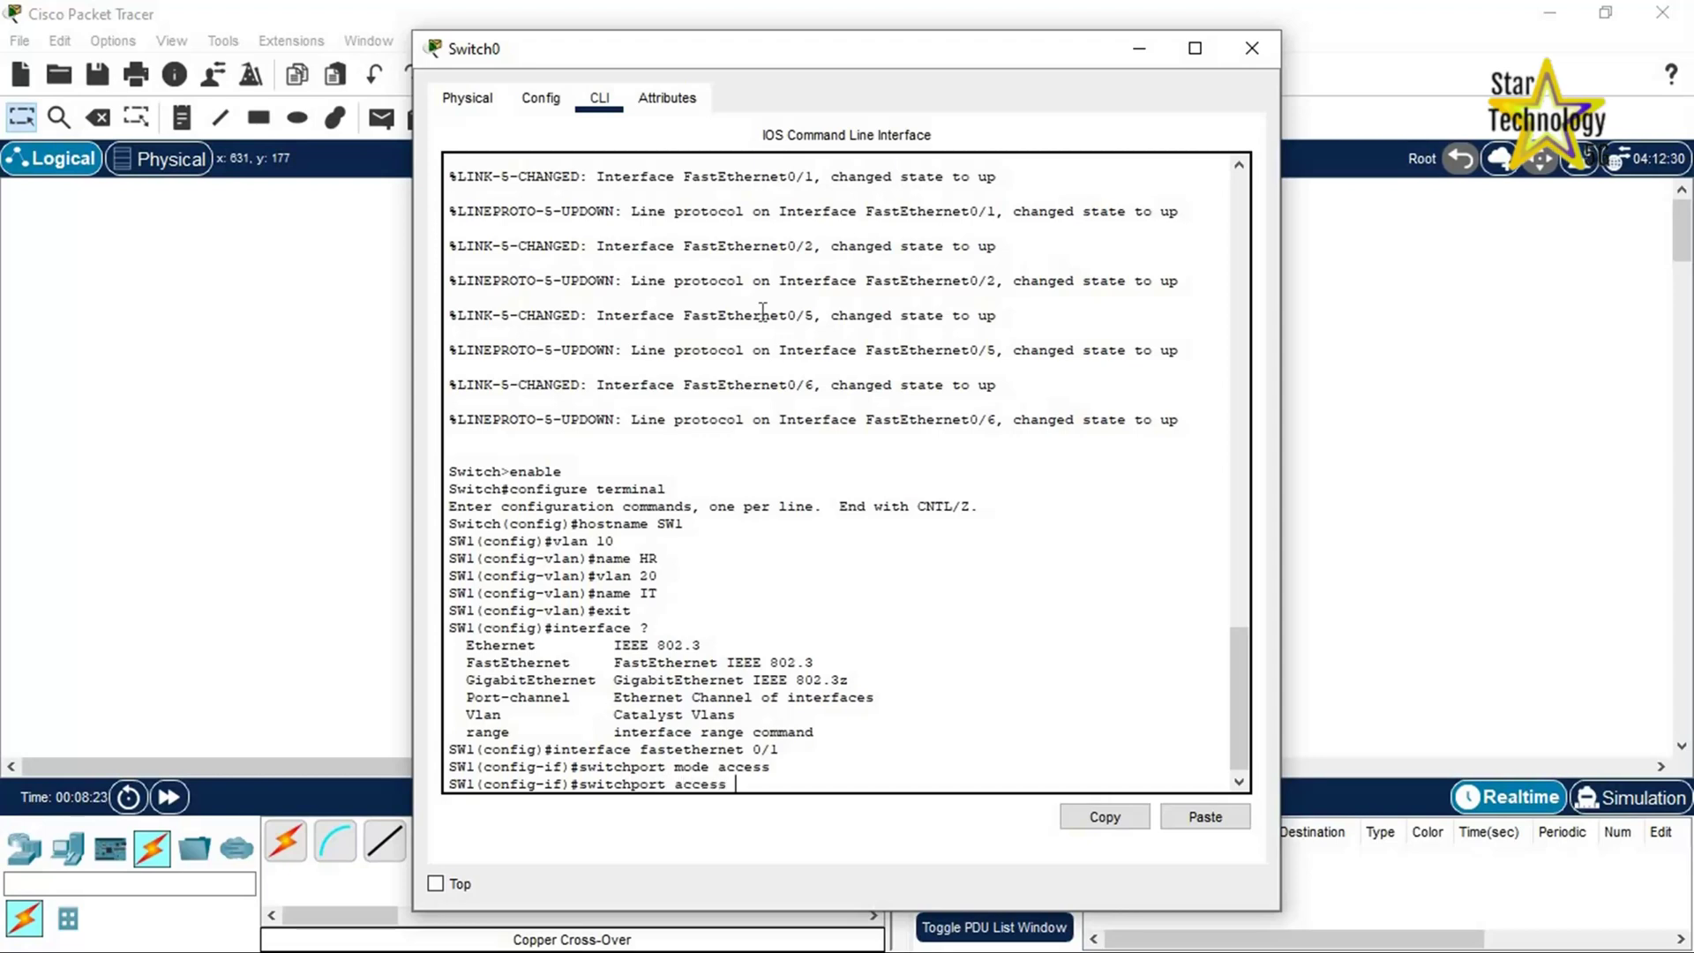
{"action": "type", "text": "10"}
{"action": "key", "text": "Return"}
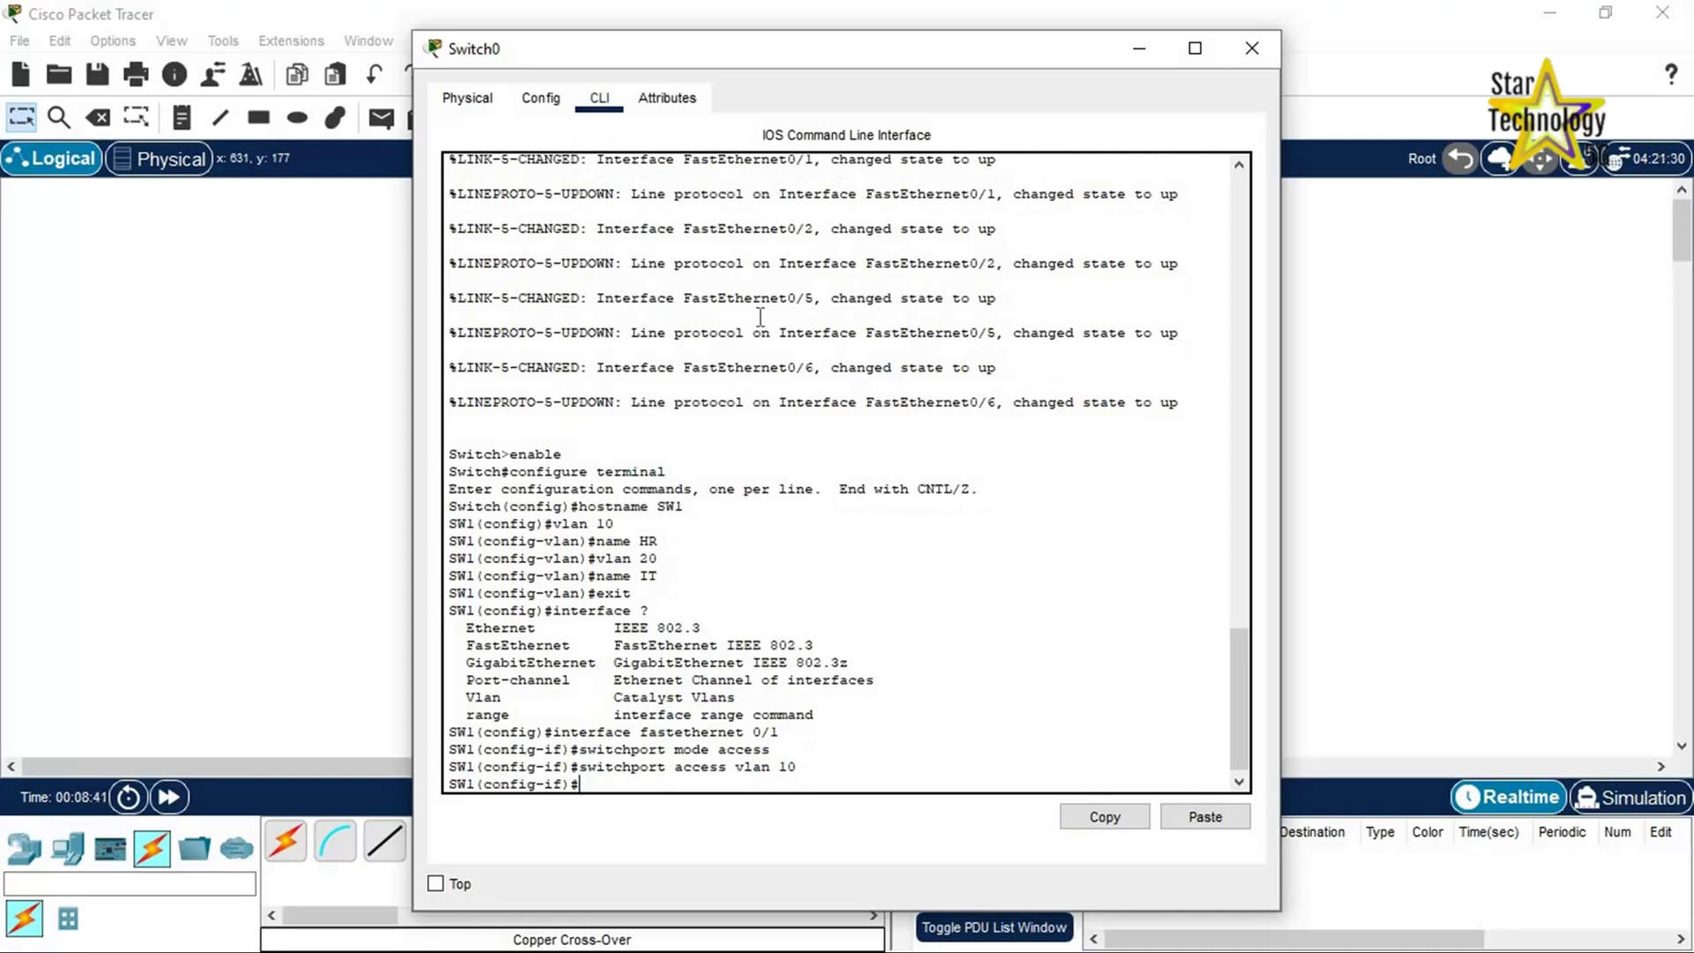
Step: List the speed options for the fastethernet 0/1 interface and review each one
{"action": "type", "text": "speed ?"}
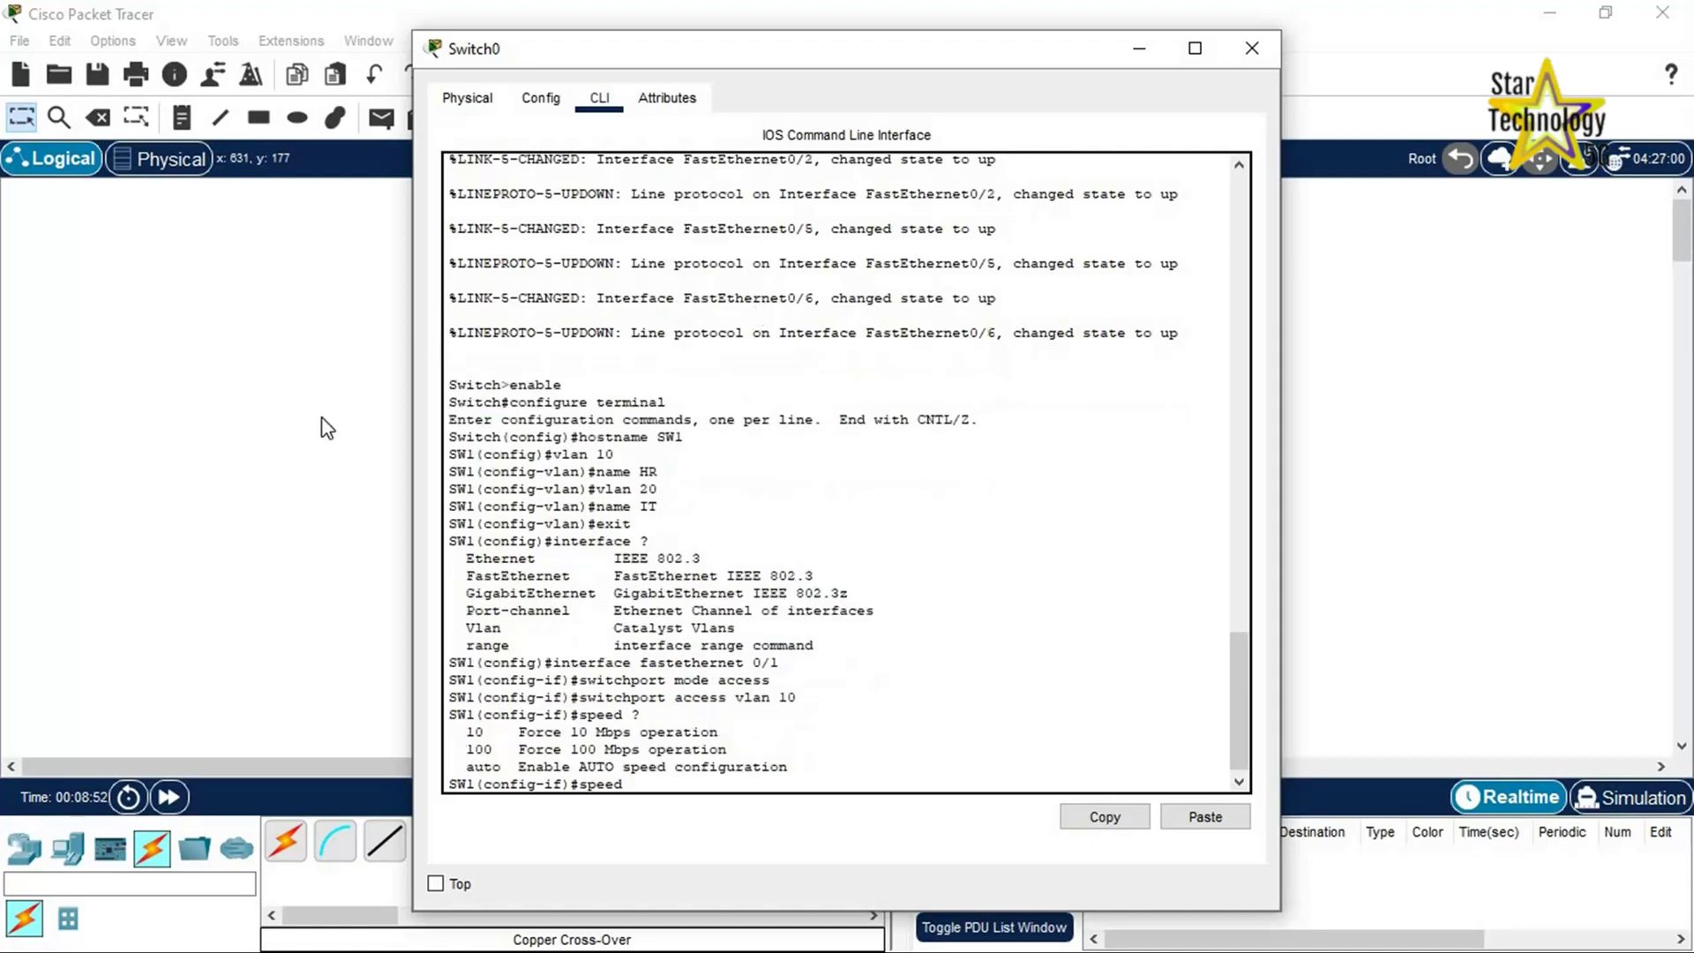
{"action": "left_click_drag", "start_coordinate": [467, 731], "coordinate": [712, 744]}
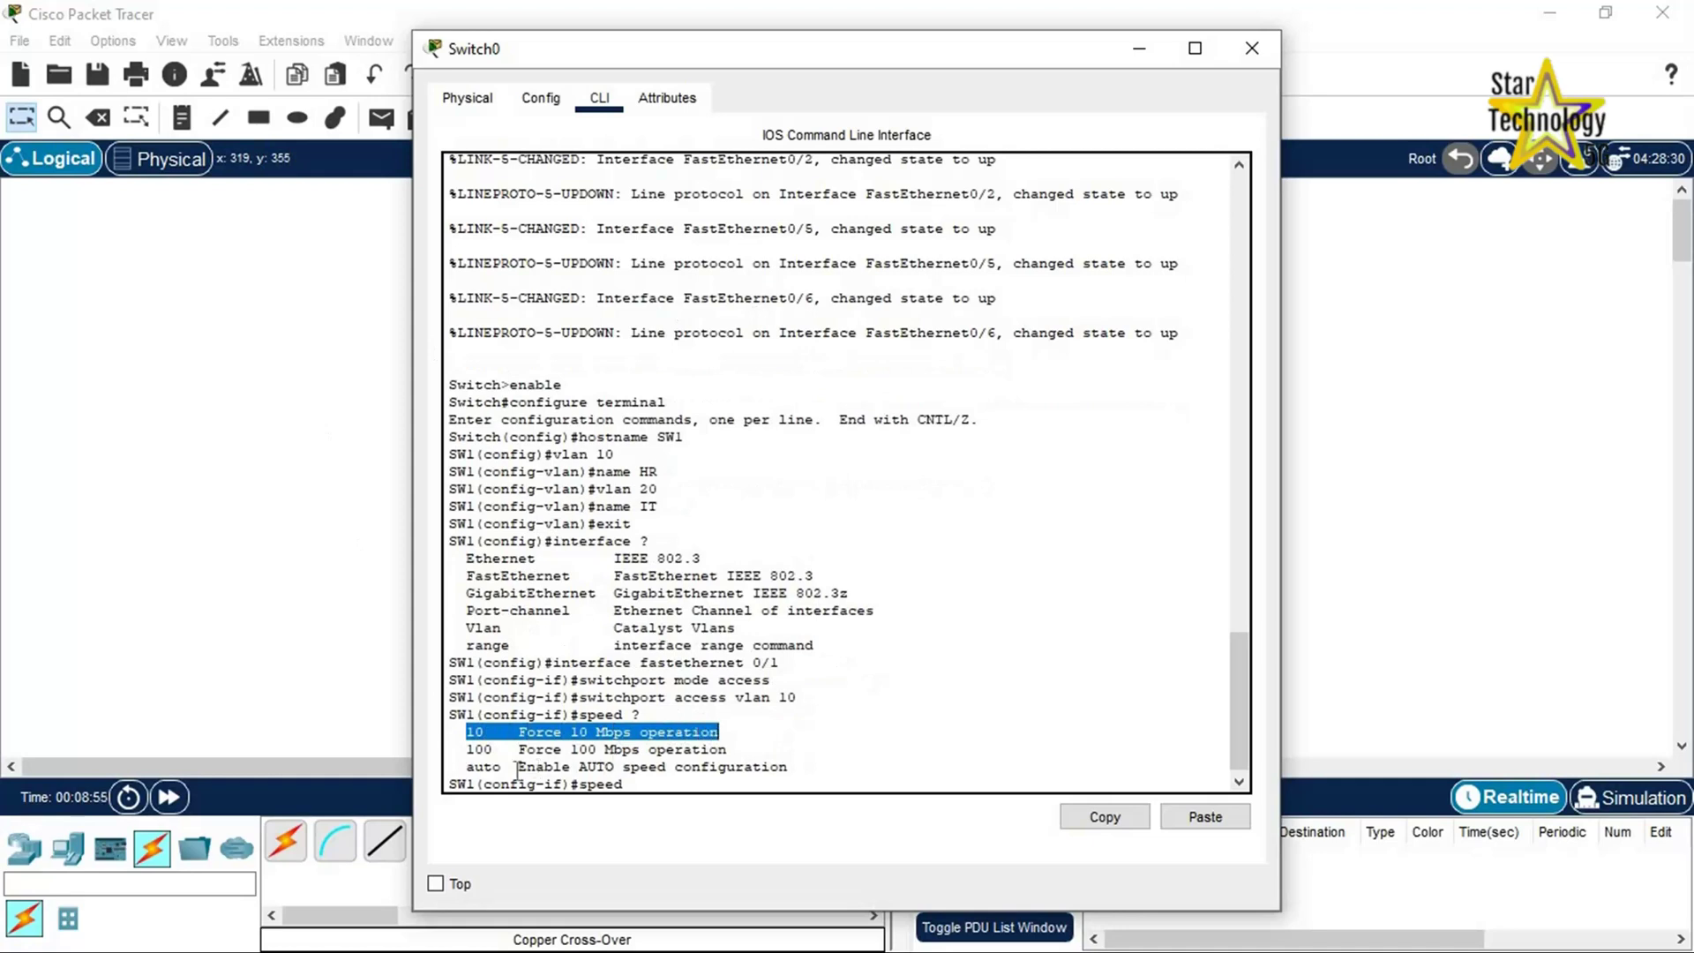
{"action": "left_click", "coordinate": [466, 749]}
{"action": "left_click_drag", "start_coordinate": [533, 751], "coordinate": [741, 750]}
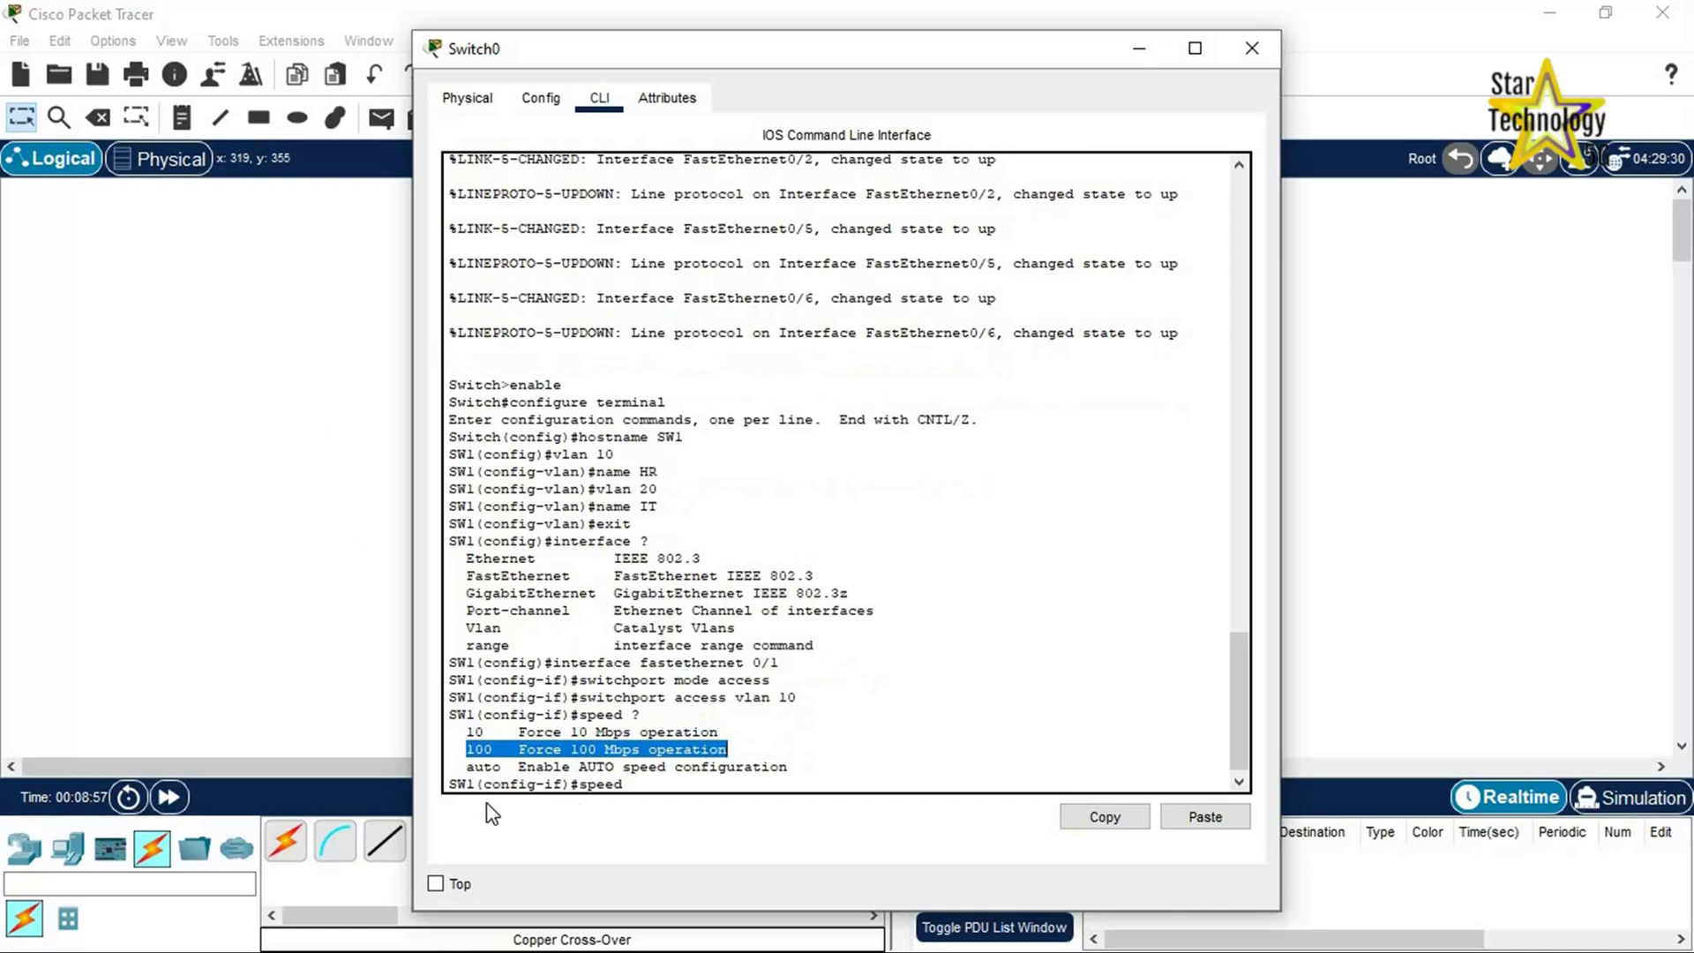
{"action": "left_click_drag", "start_coordinate": [466, 767], "coordinate": [790, 767]}
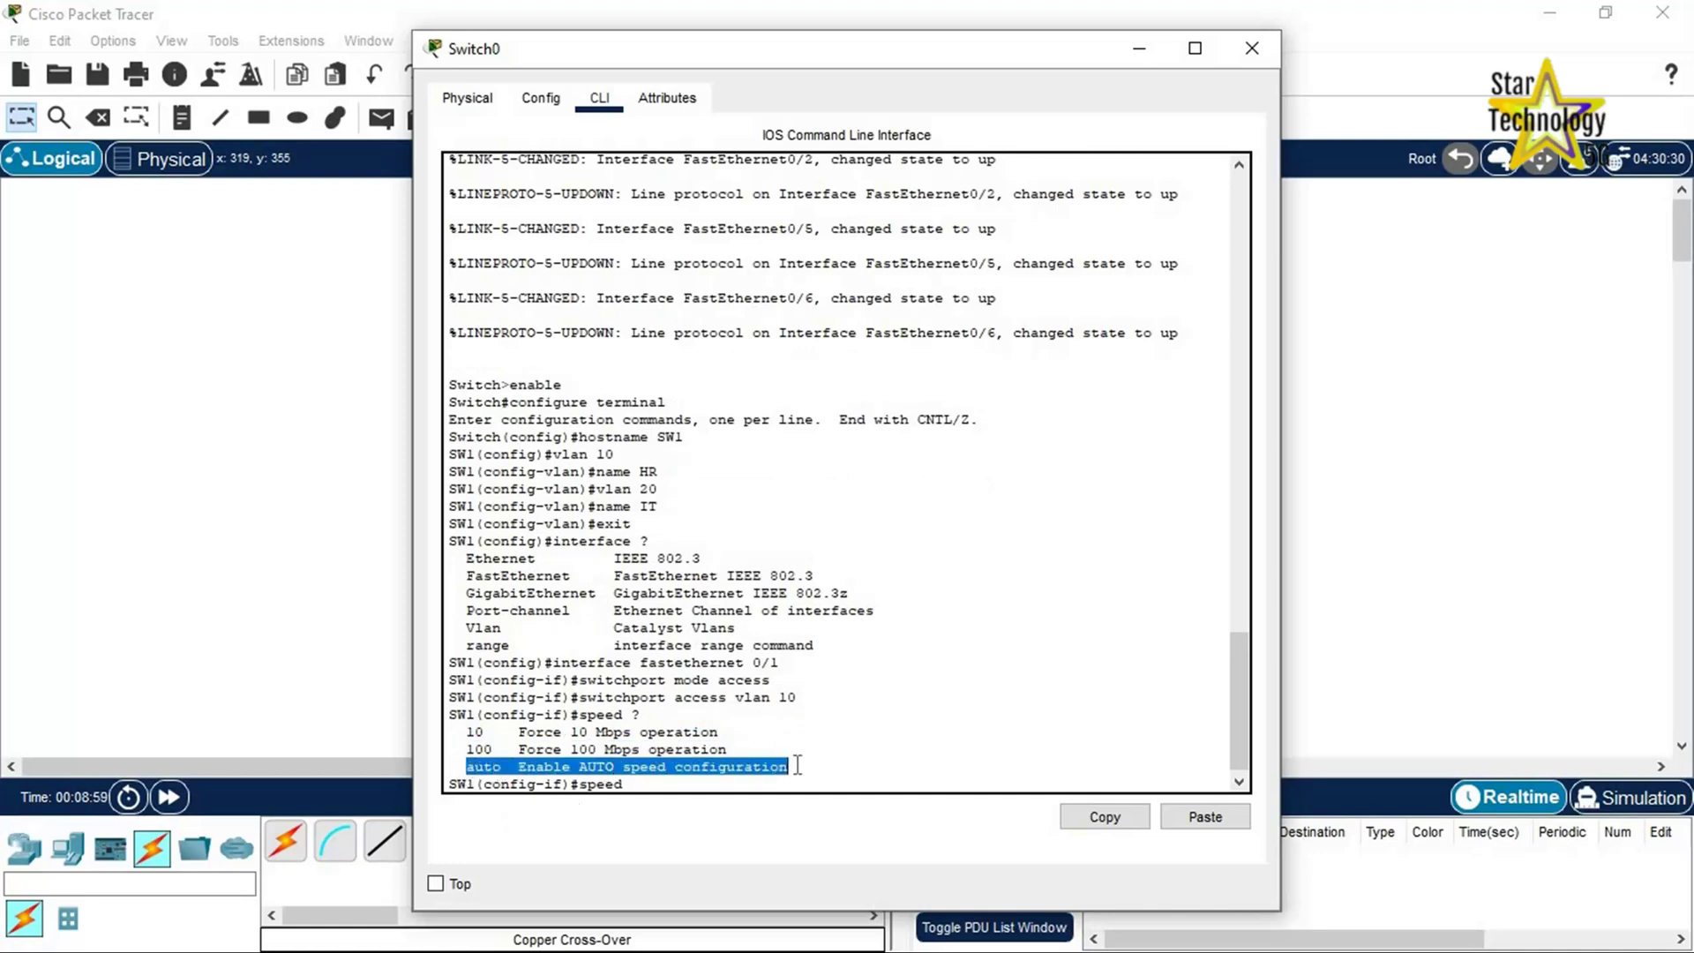
Step: Set the speed of the fastethernet 0/1 interface to auto
{"action": "left_click", "coordinate": [676, 785]}
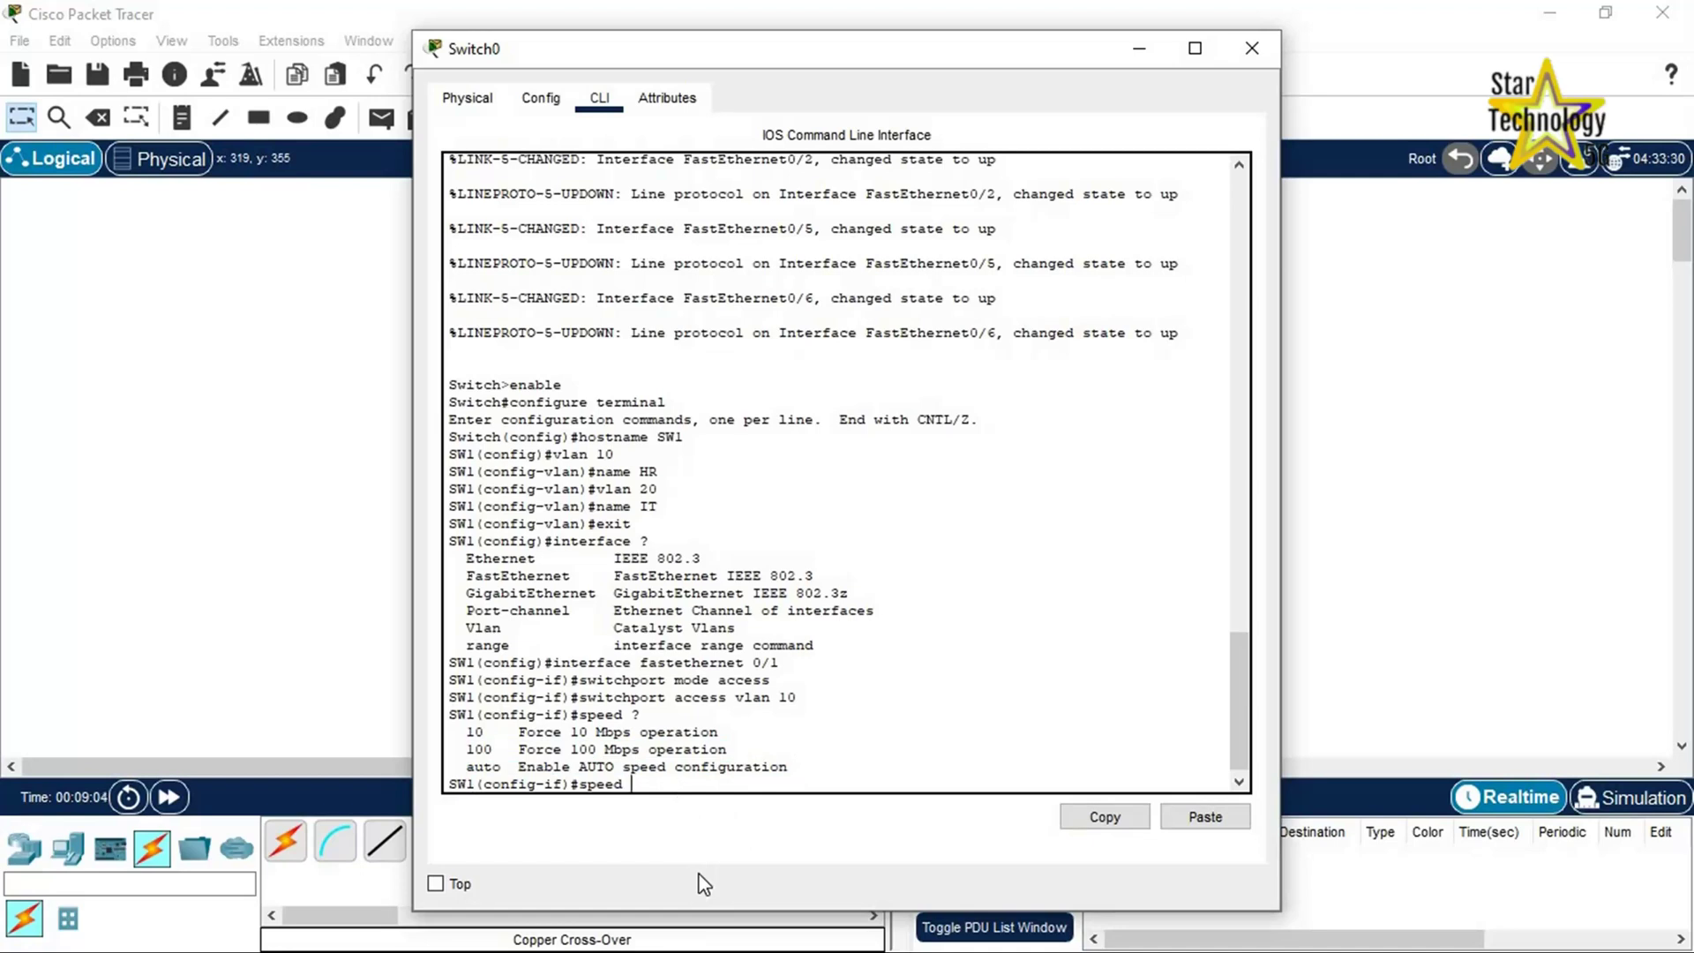
{"action": "type", "text": "to"}
{"action": "key", "text": "Return"}
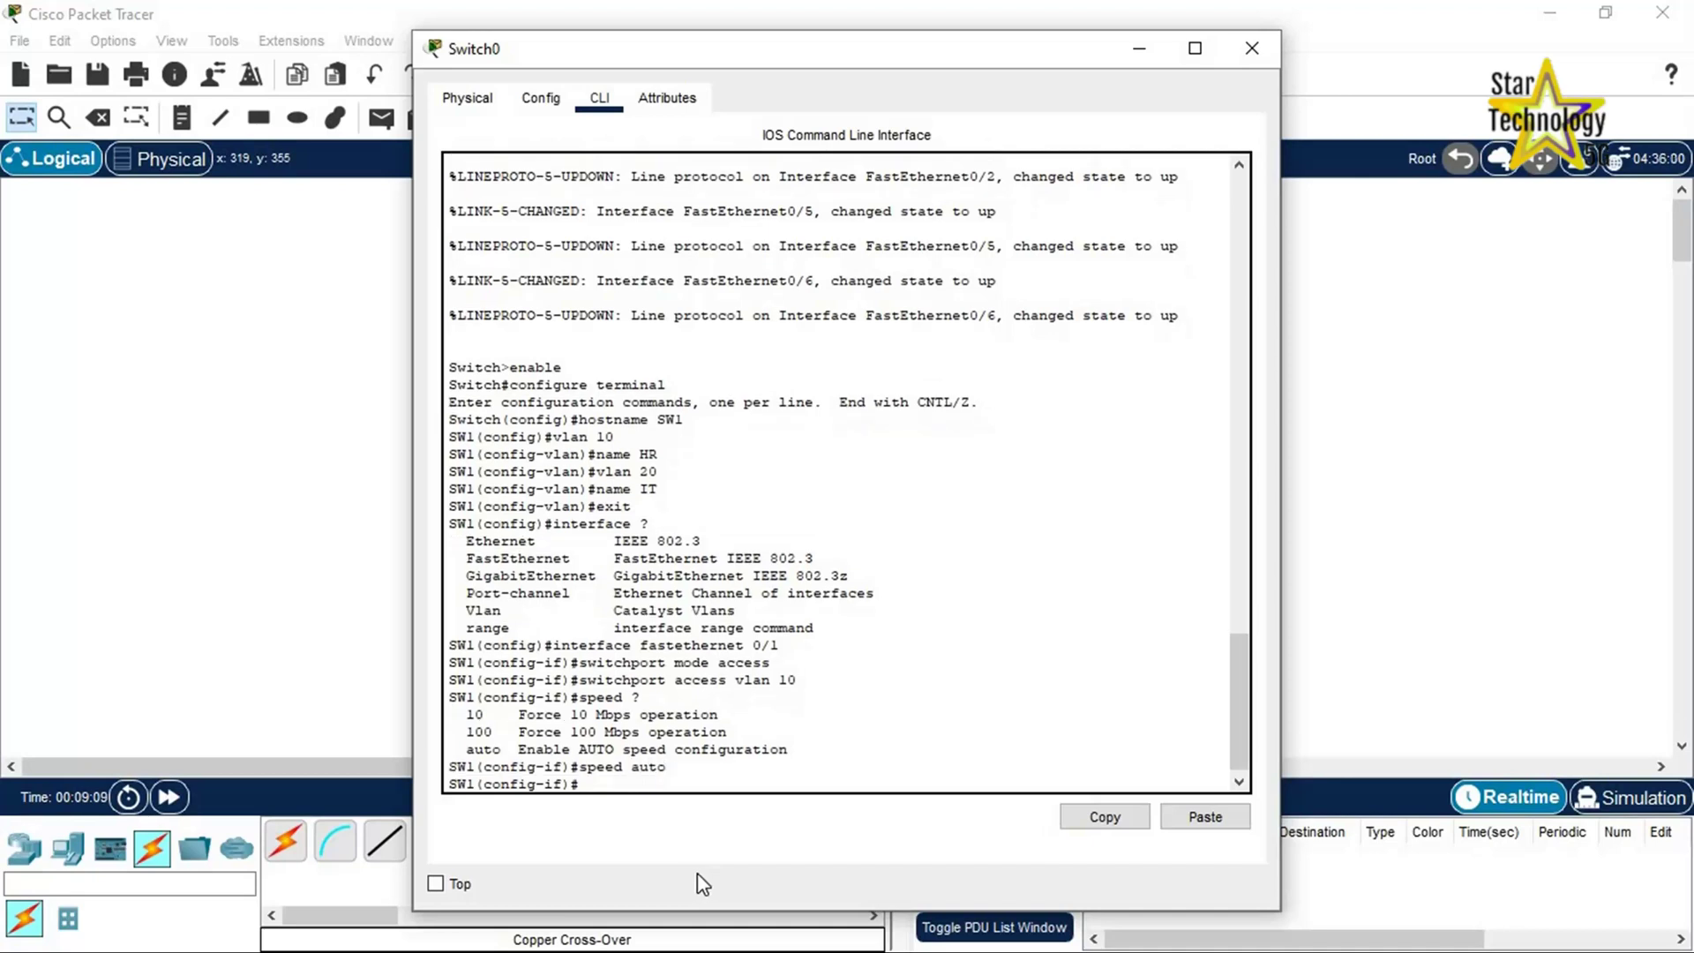
Step: List the duplex options for the fastethernet 0/1 interface and review each one
{"action": "type", "text": "duplex"}
{"action": "type", "text": "?"}
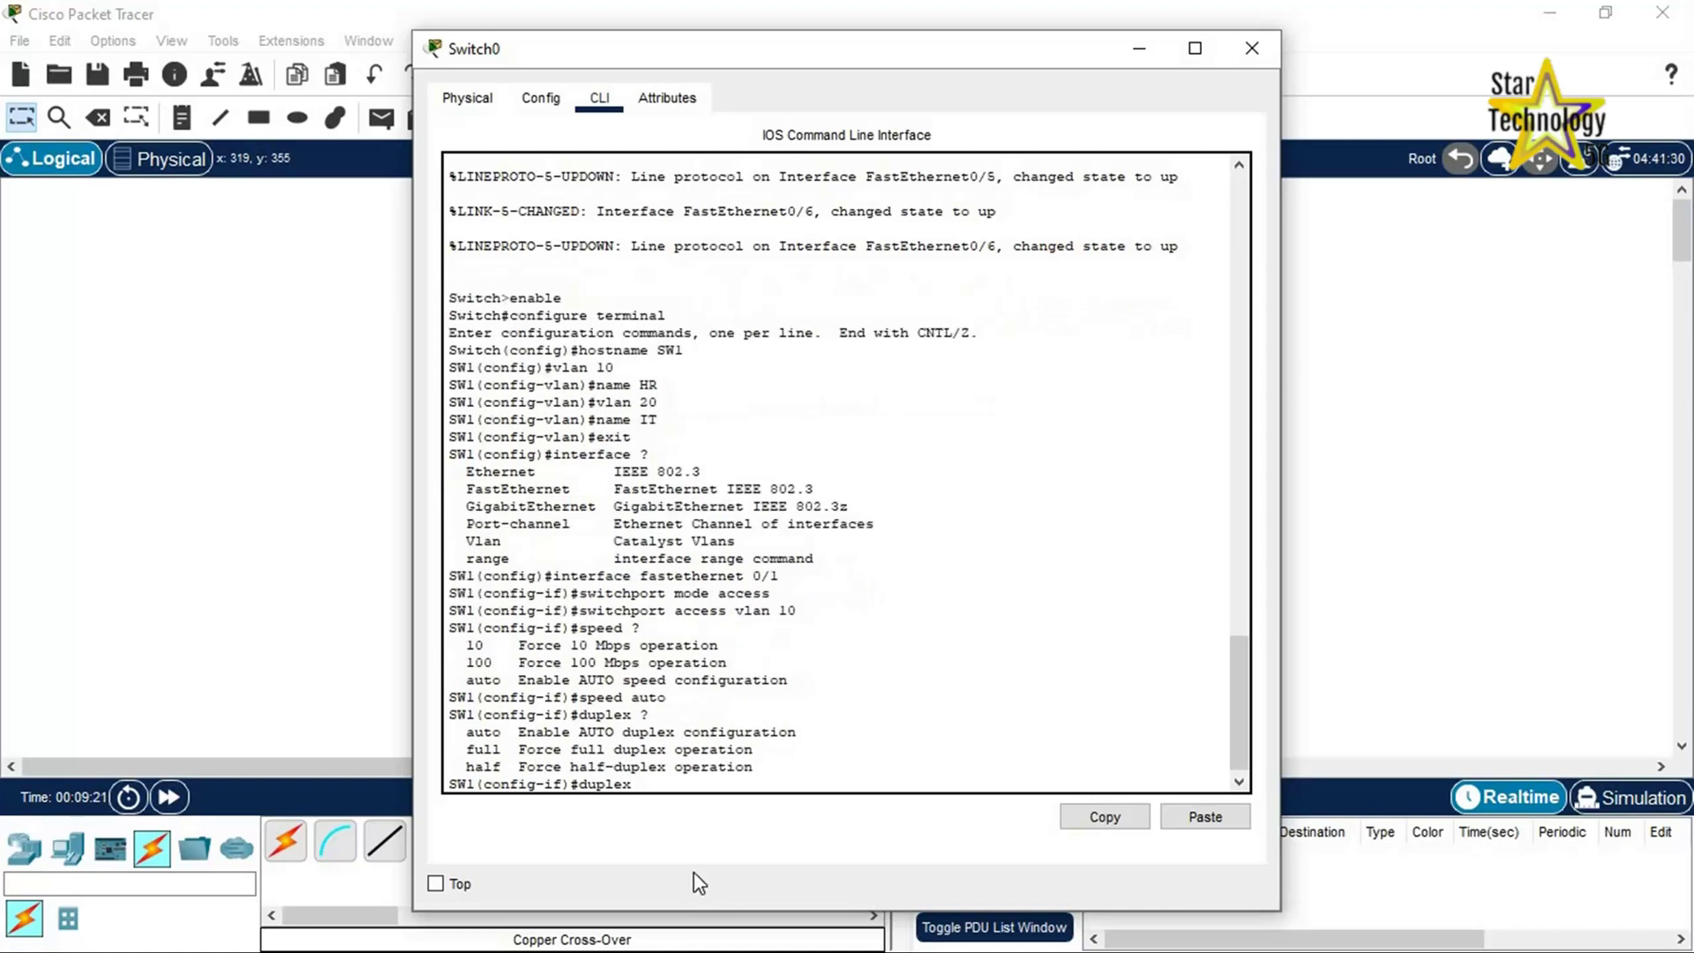
{"action": "left_click_drag", "start_coordinate": [758, 768], "coordinate": [465, 767]}
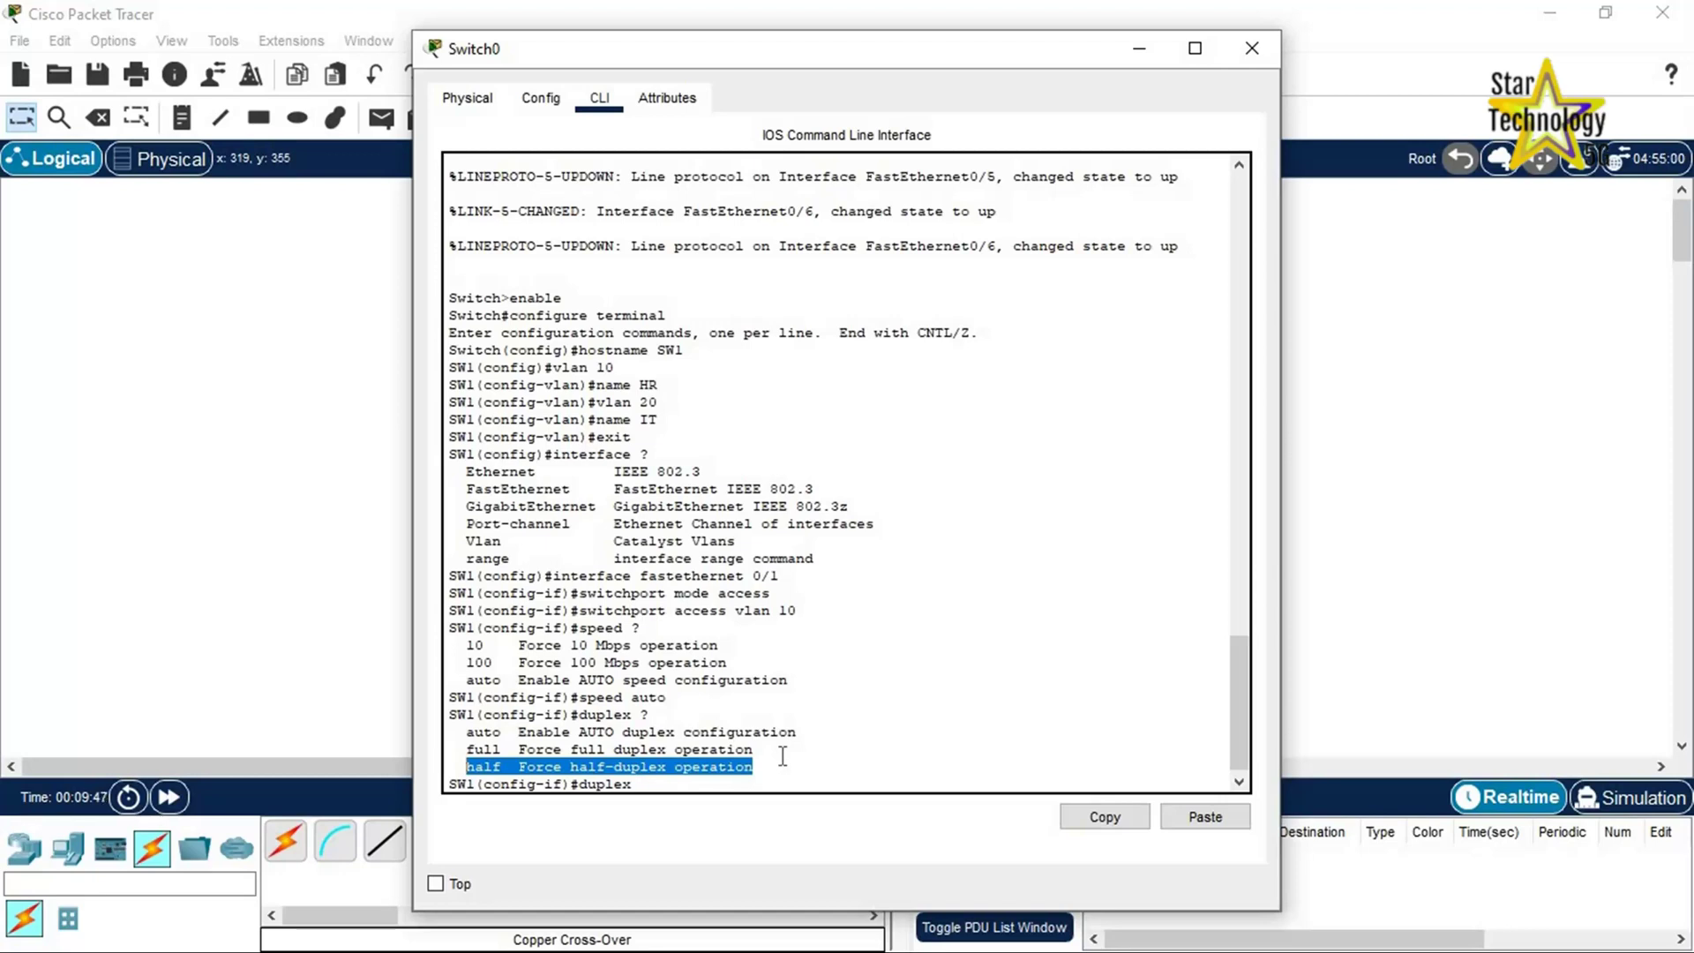
{"action": "left_click_drag", "start_coordinate": [754, 750], "coordinate": [470, 754]}
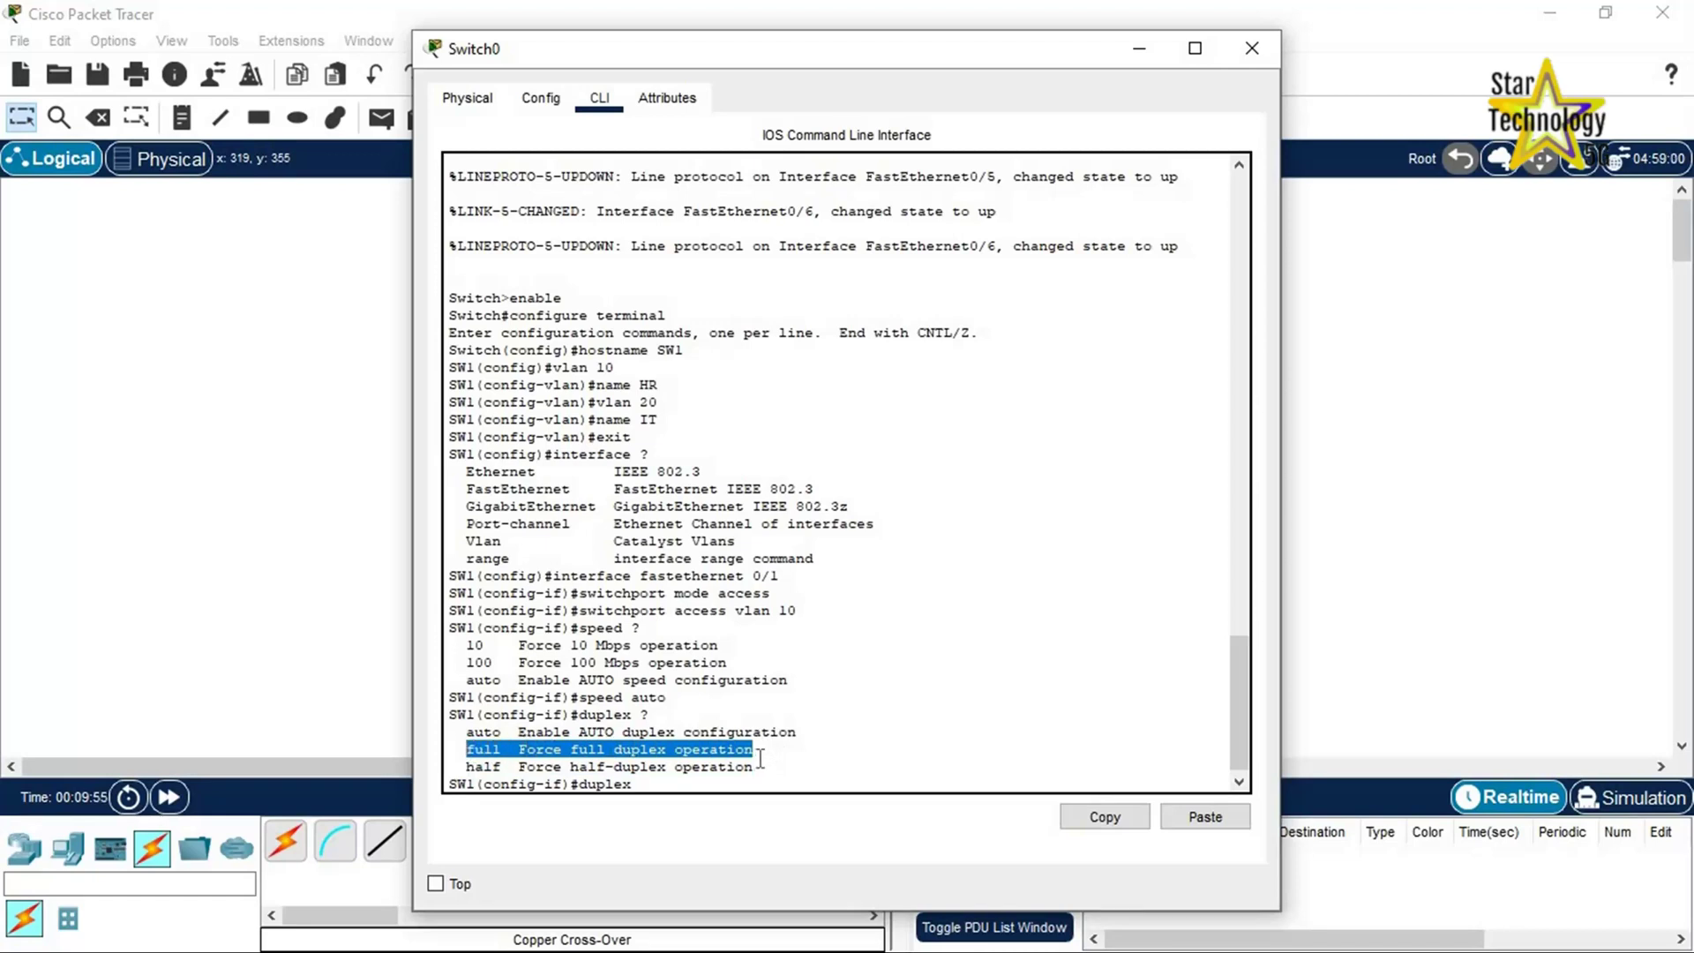
{"action": "left_click_drag", "start_coordinate": [801, 732], "coordinate": [465, 734]}
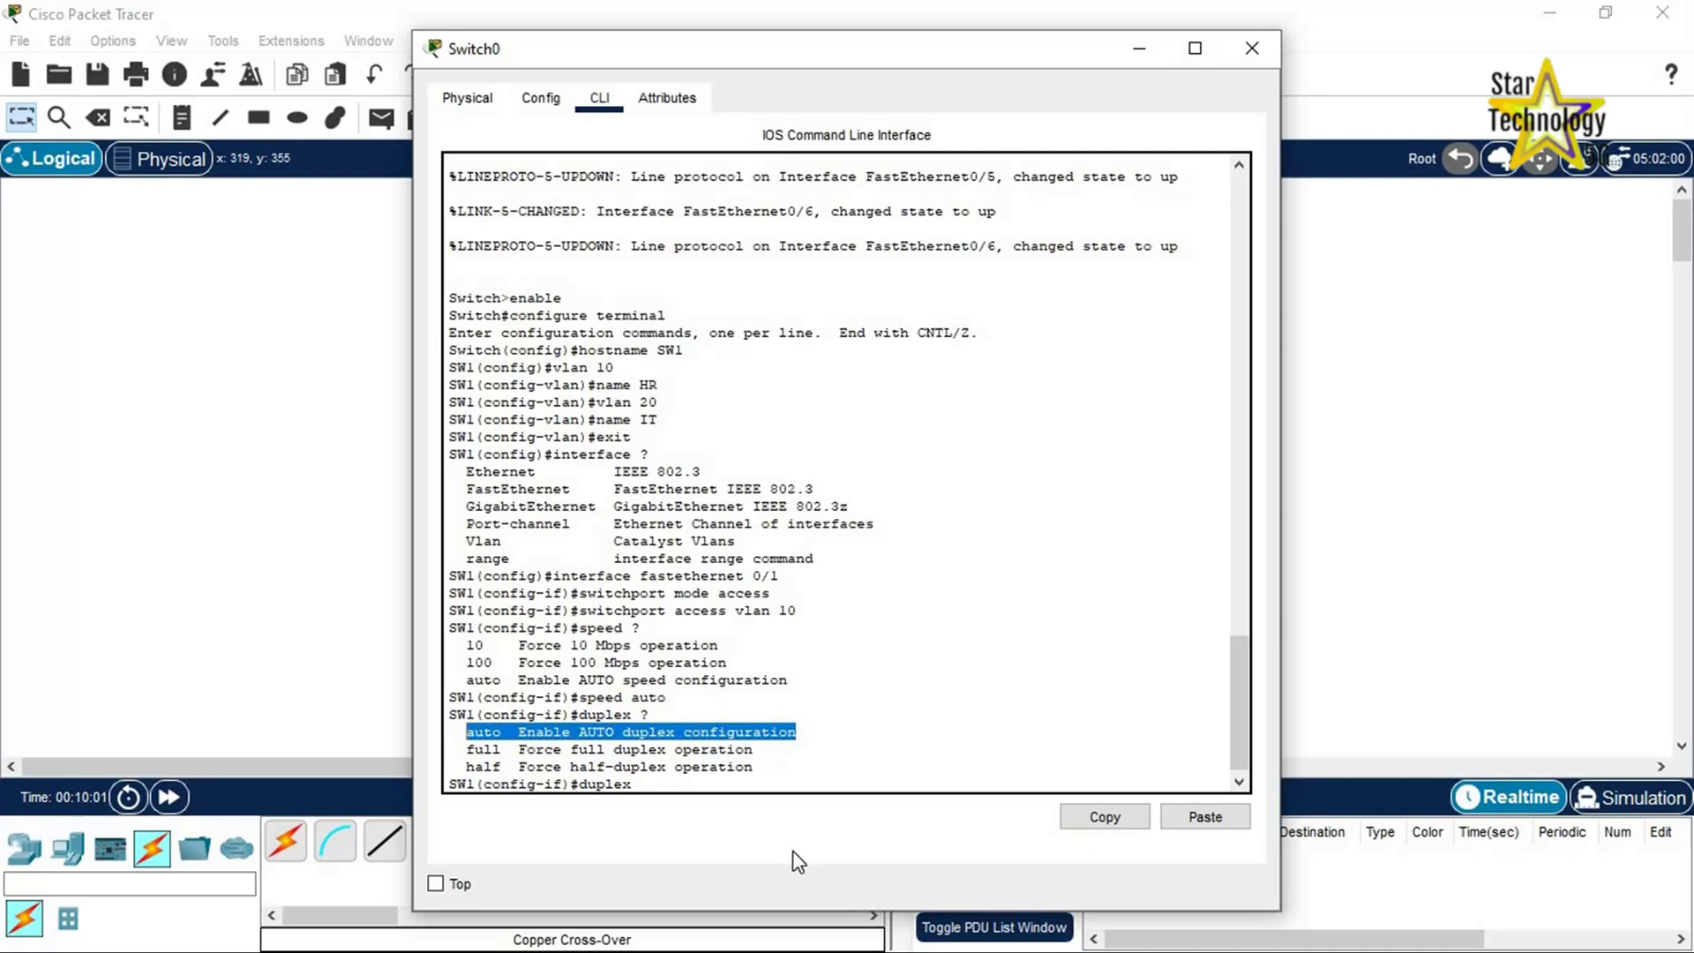
Step: Set the duplex of fastethernet 0/1 to auto, describe it as "HR Manager Laptop" and leave the interface configuration
{"action": "left_click", "coordinate": [668, 784]}
{"action": "type", "text": "auto"}
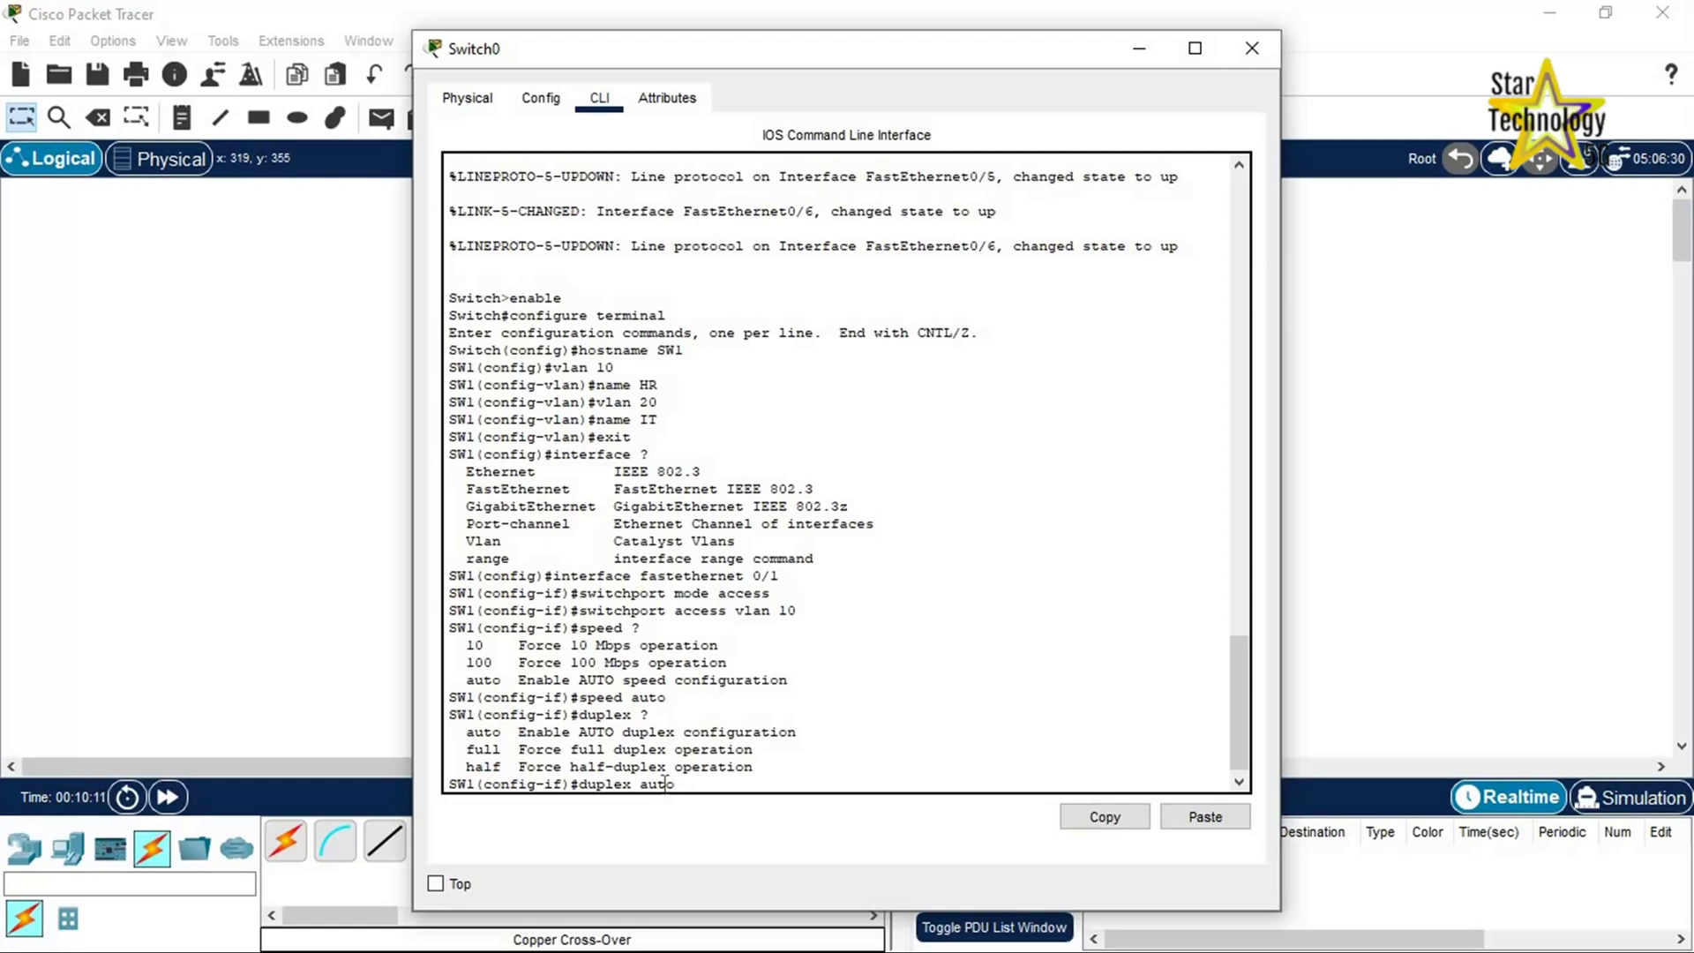
{"action": "key", "text": "Return"}
{"action": "type", "text": "descripti"}
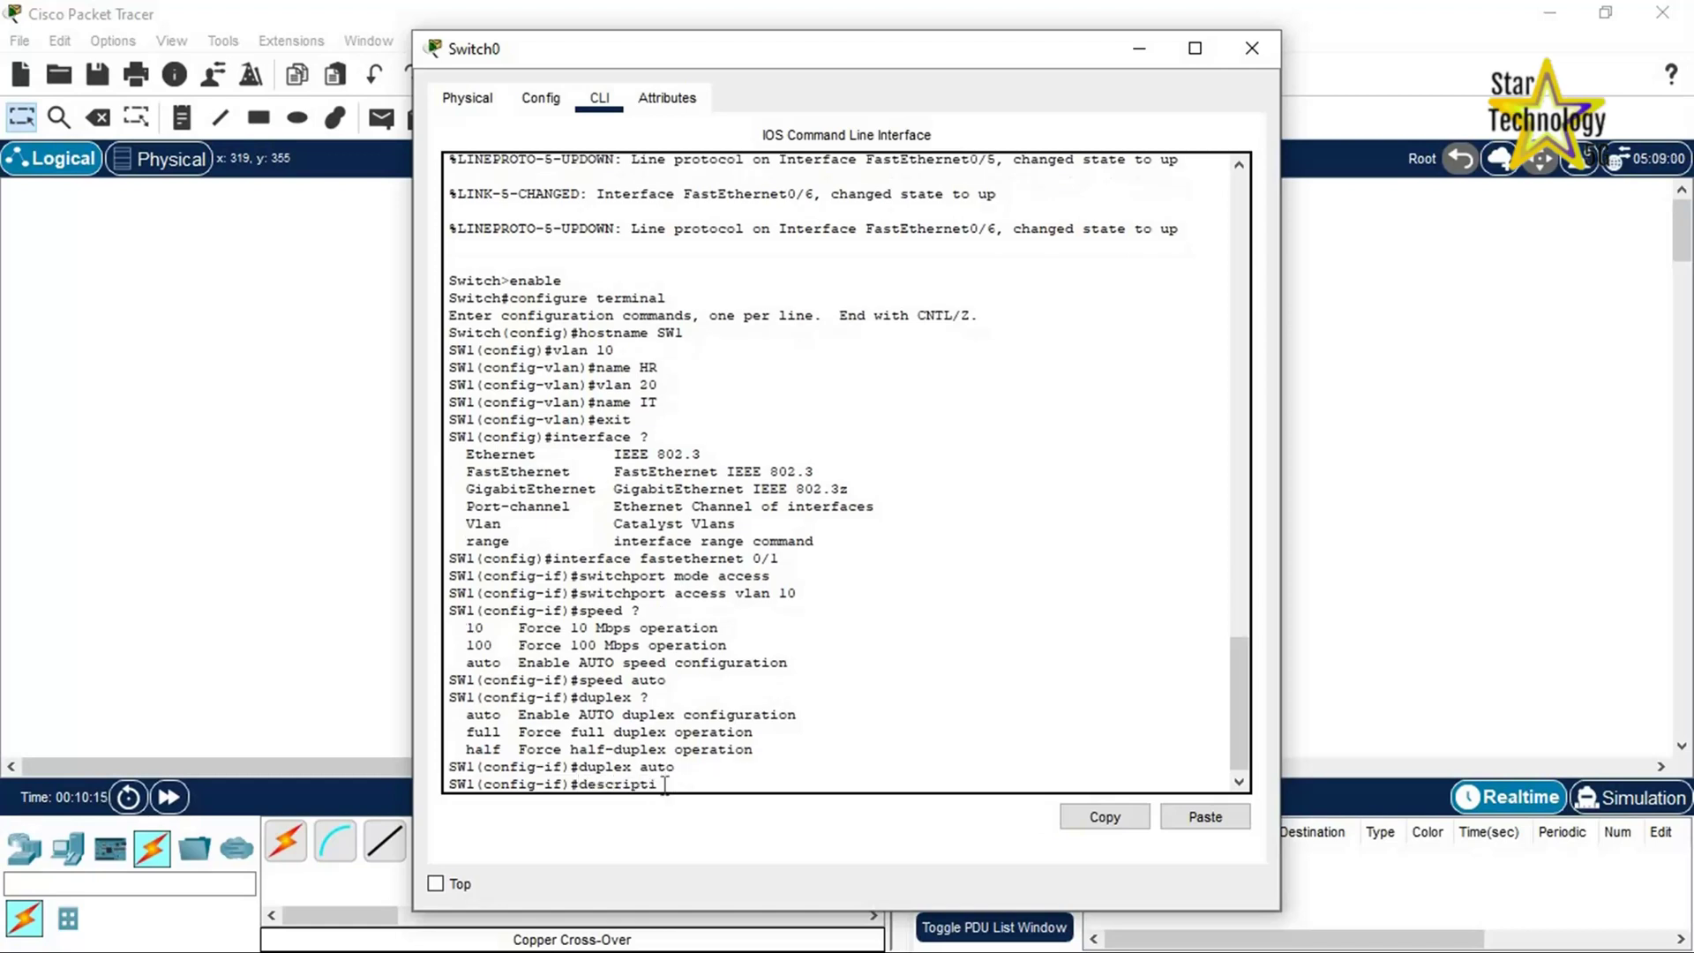
{"action": "type", "text": "on HR Manager Laptop"}
{"action": "key", "text": "Return"}
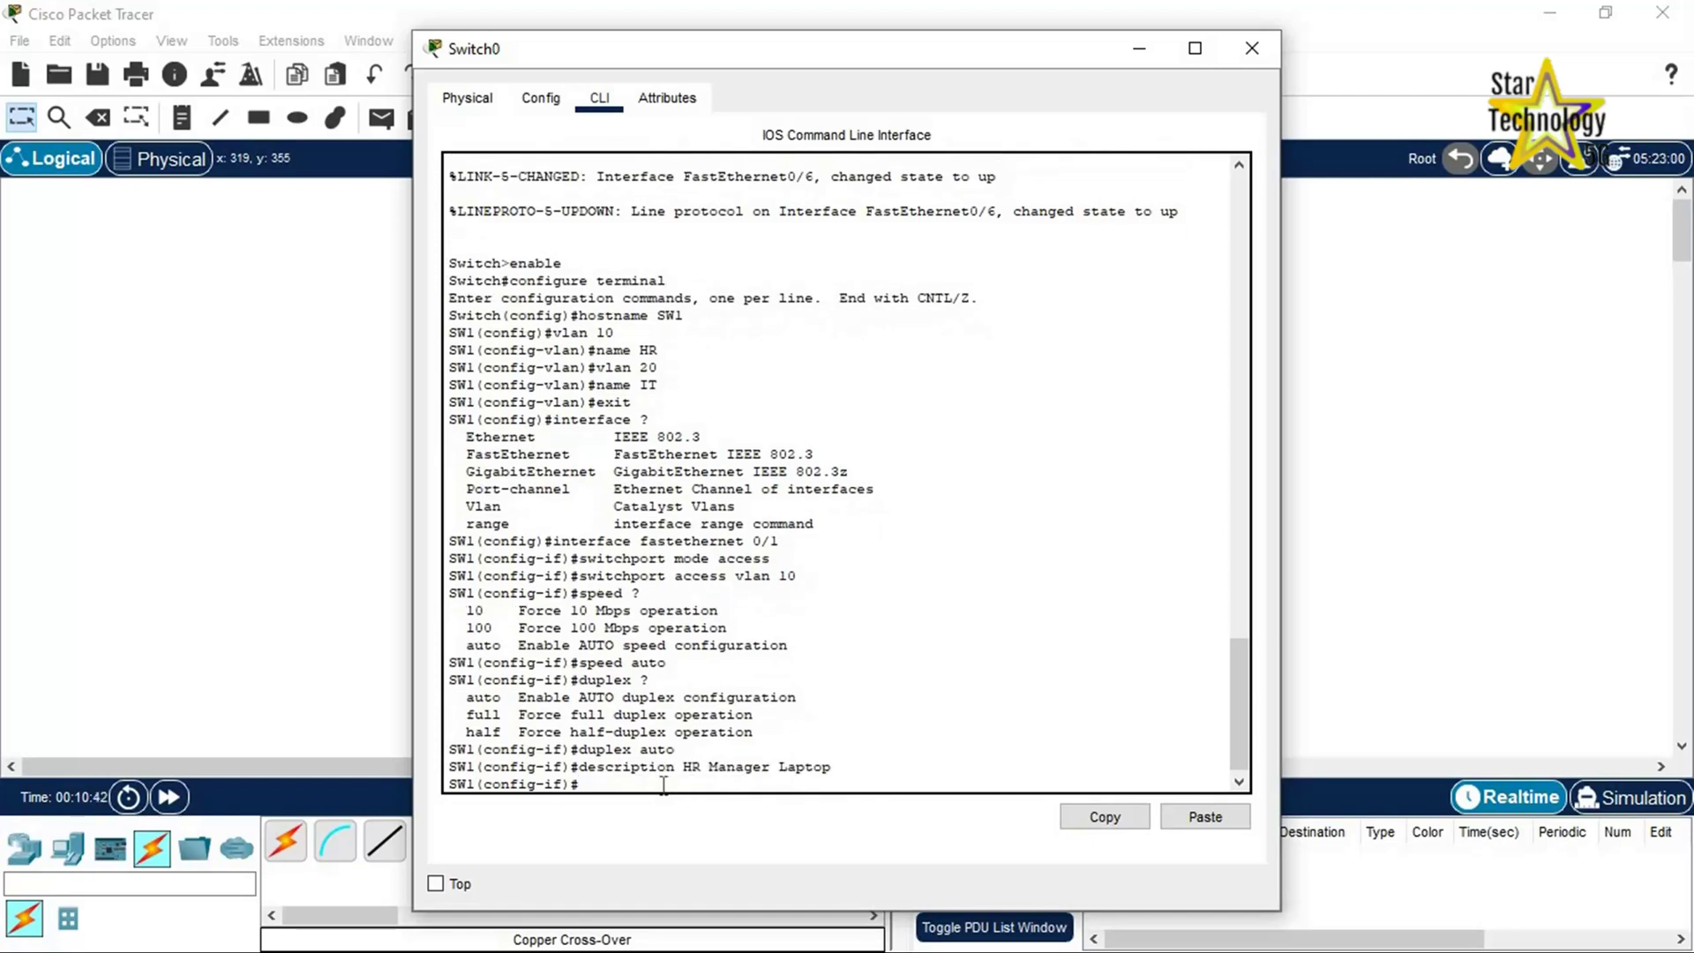
{"action": "type", "text": "exit"}
{"action": "key", "text": "Return"}
Step: Configure interface fastethernet 0/2 as an access port and assign it to VLAN 10
{"action": "type", "text": "inter"}
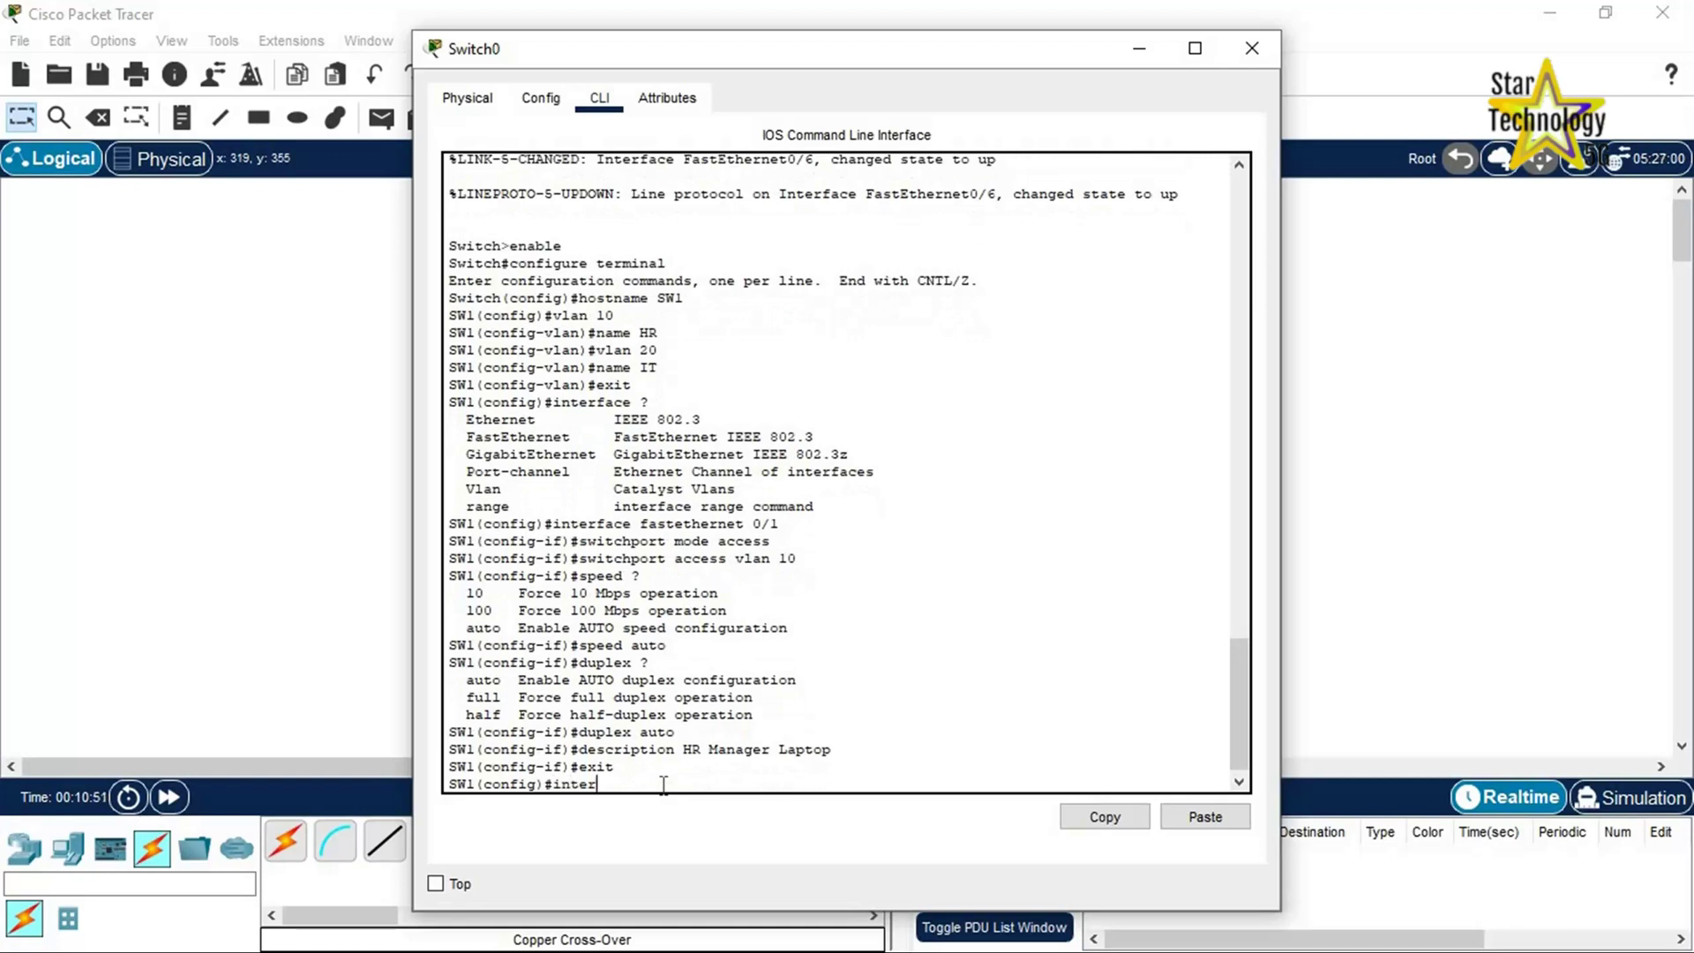
{"action": "type", "text": "face fastethernet 0/2"}
{"action": "key", "text": "Return"}
{"action": "type", "text": "sw"}
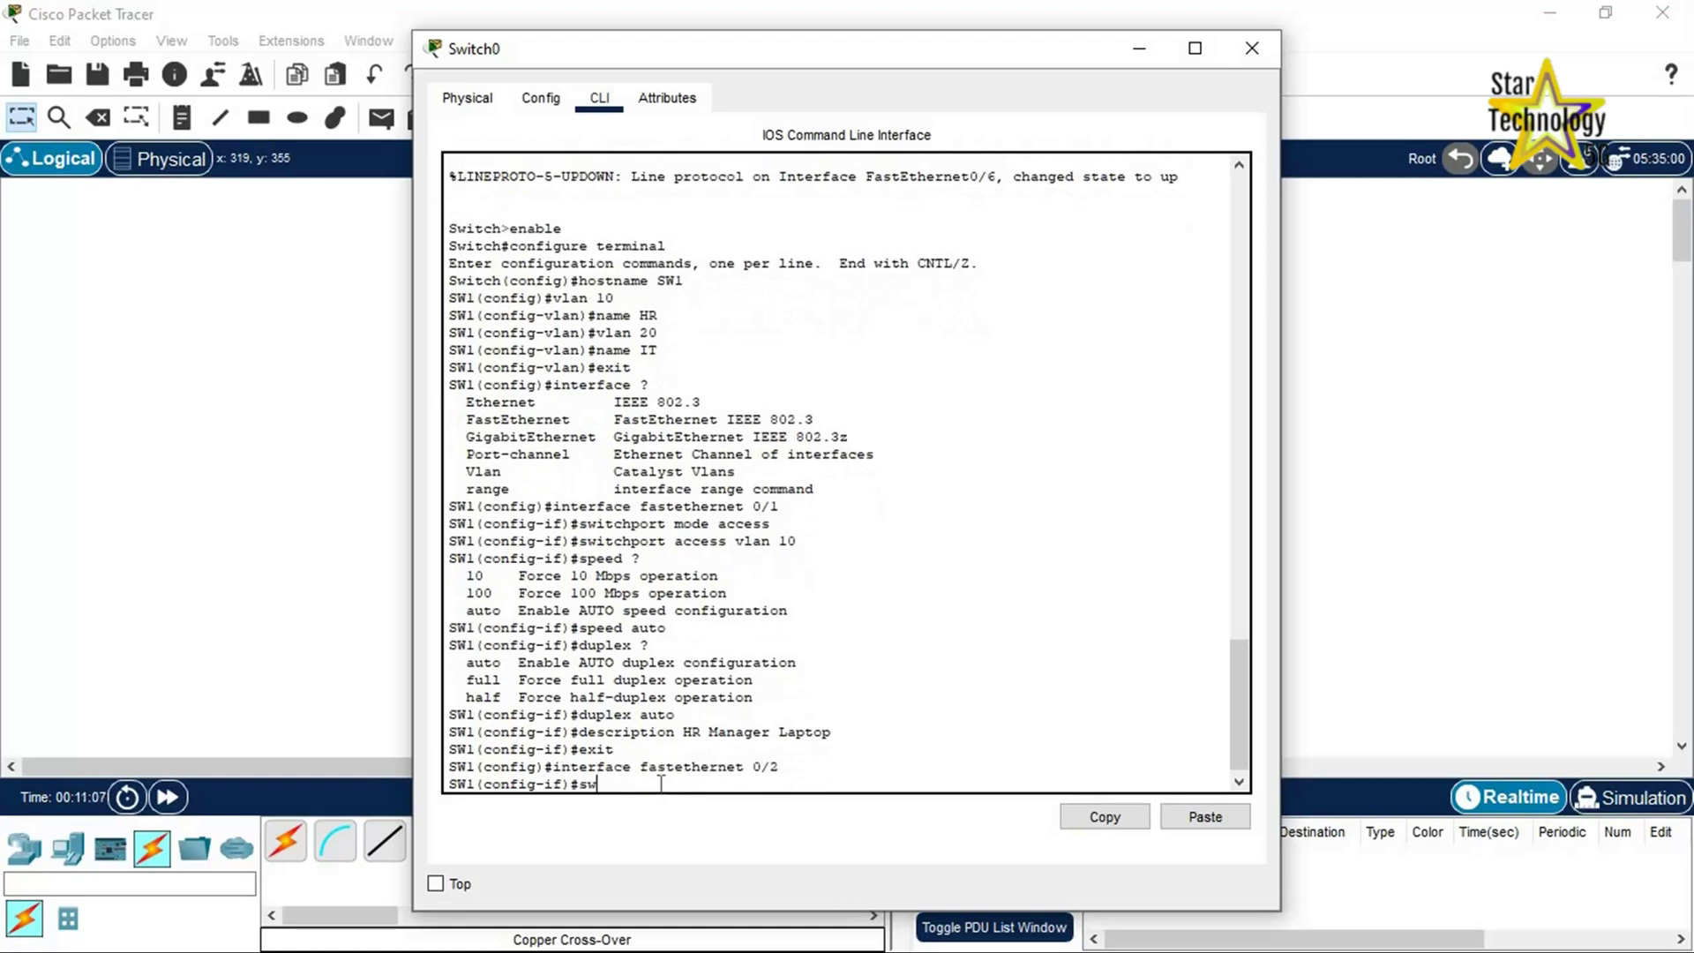
{"action": "type", "text": "itchport mode access"}
{"action": "key", "text": "Return"}
{"action": "type", "text": "switchport acc"}
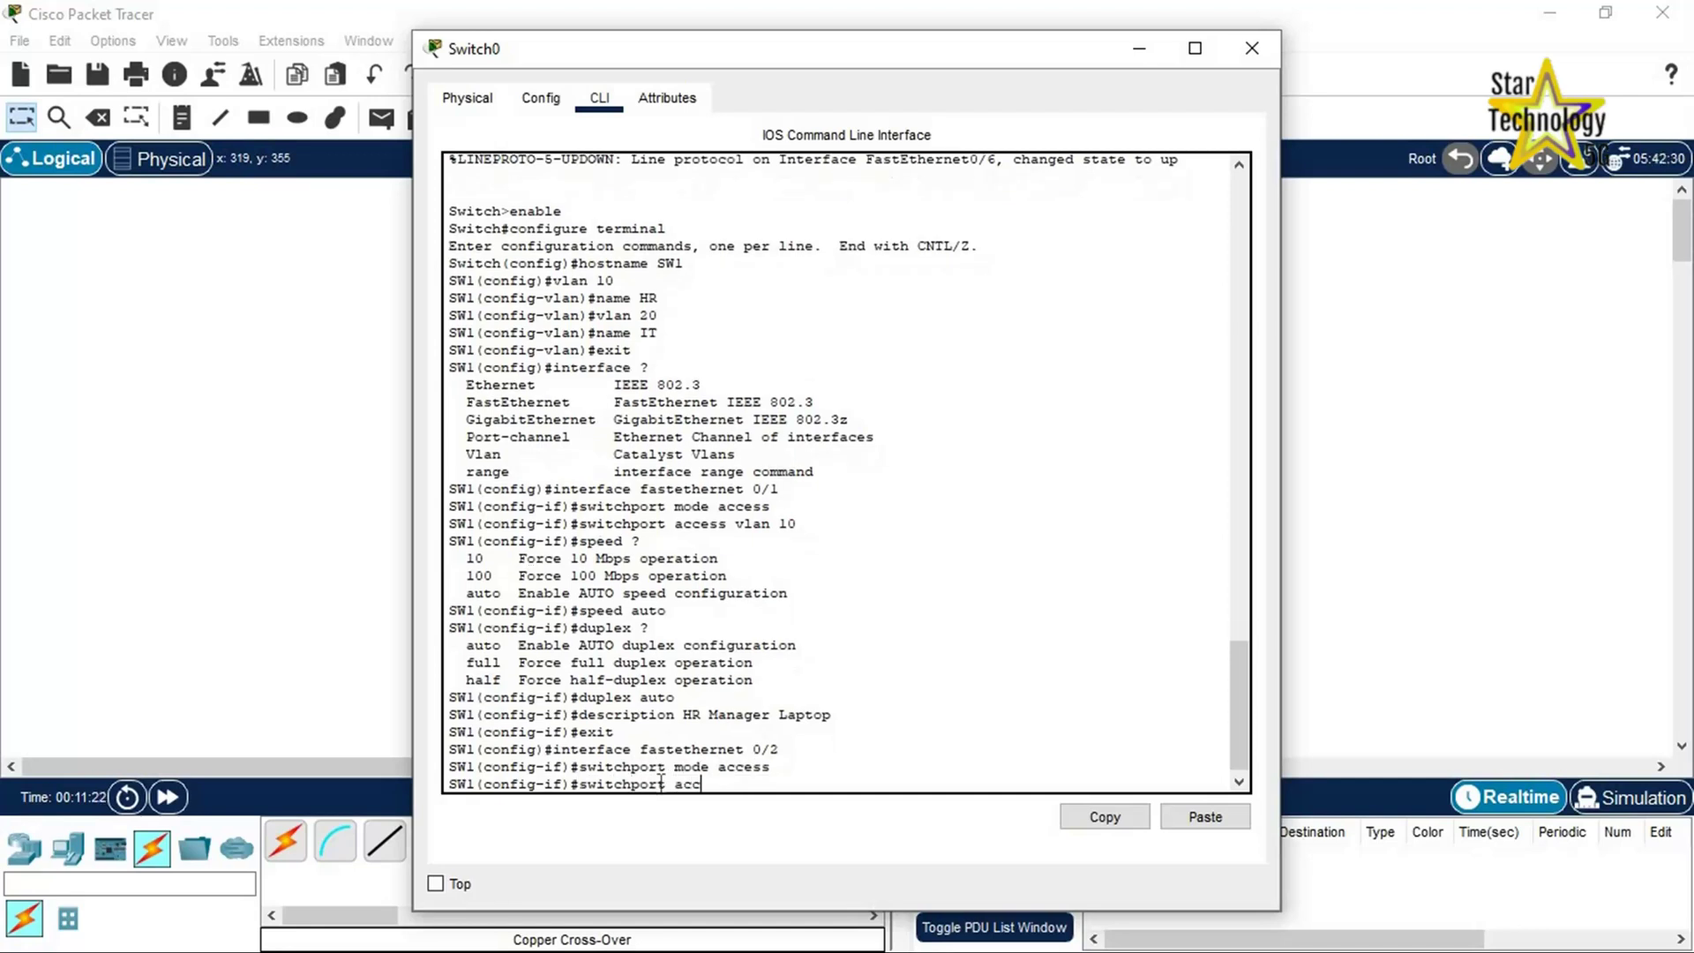
{"action": "type", "text": "ess vlan 10"}
{"action": "key", "text": "Return"}
Step: Set speed and duplex of fastethernet 0/2 to auto, describe it as "Laptop" and leave the interface configuration
{"action": "type", "text": "speed auto"}
{"action": "key", "text": "Return"}
{"action": "type", "text": "d"}
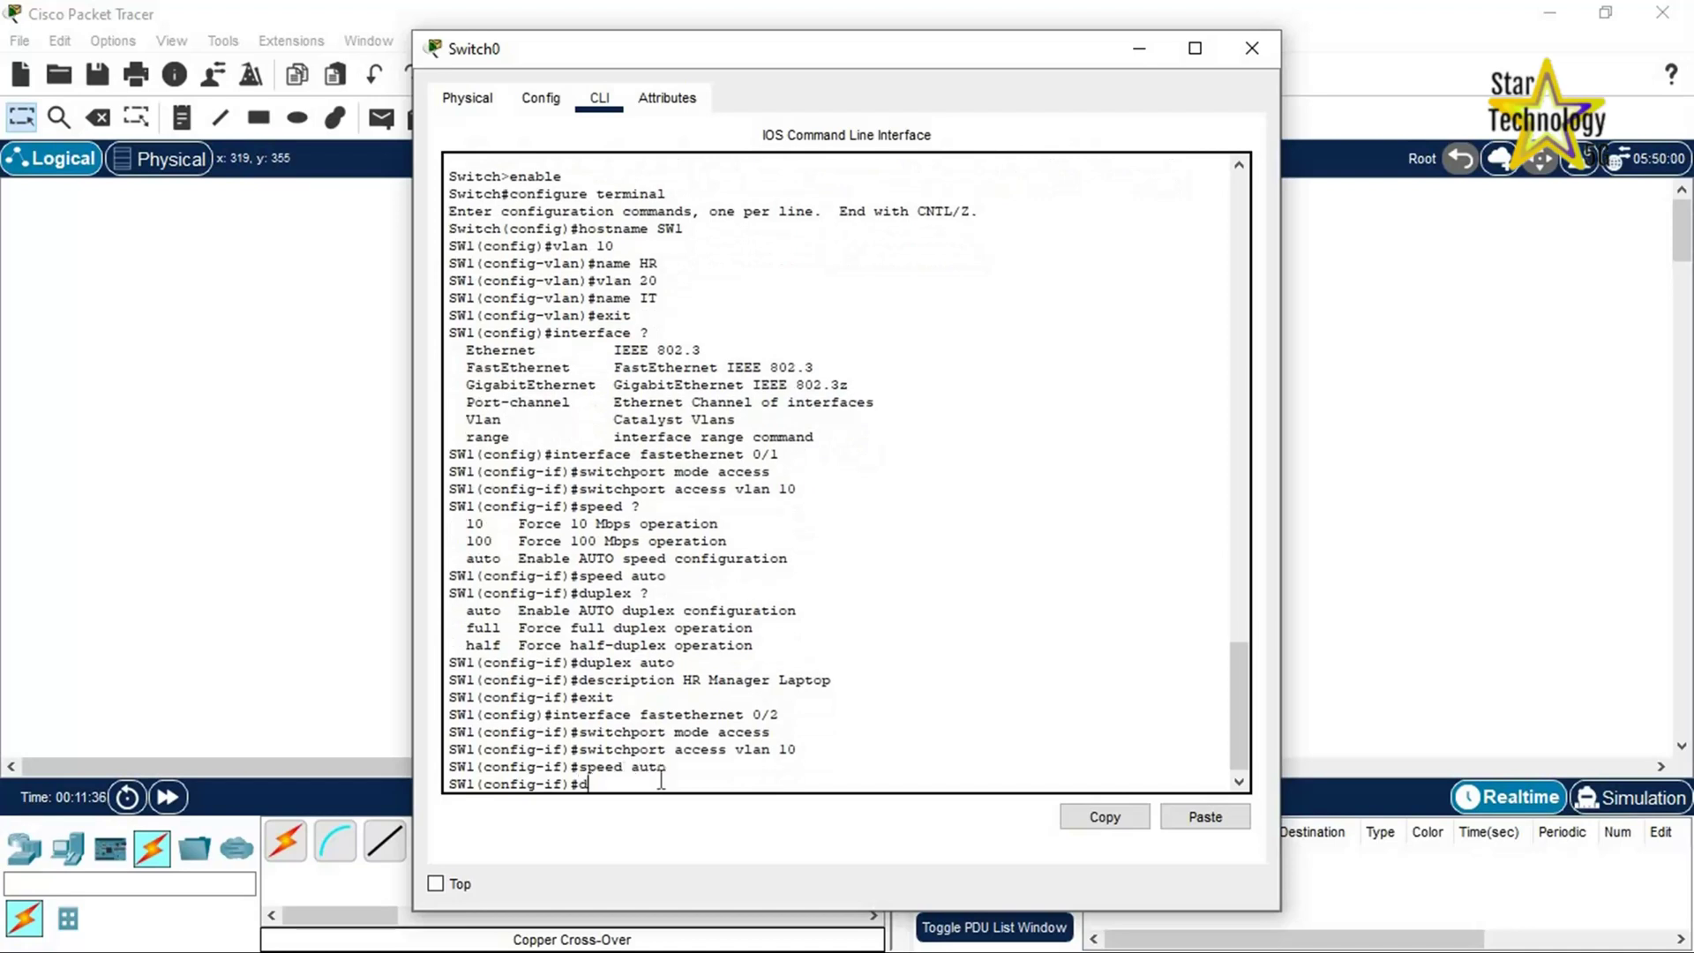
{"action": "type", "text": "uplex auto"}
{"action": "key", "text": "Return"}
{"action": "type", "text": "desc"}
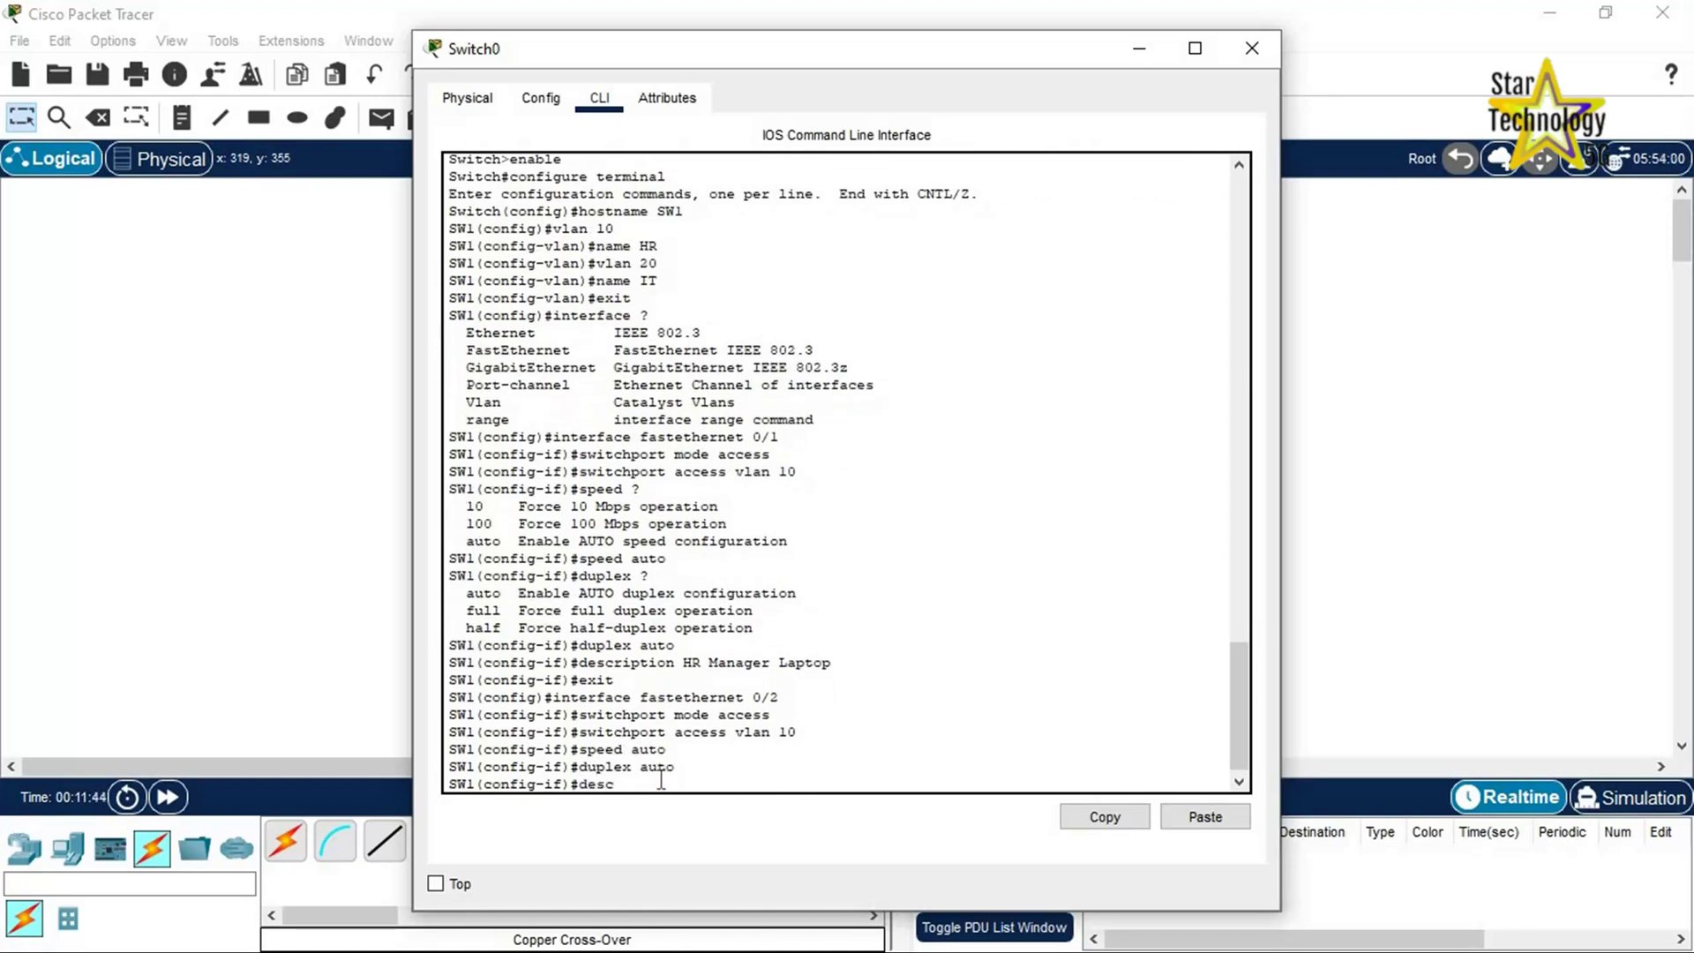
{"action": "type", "text": "ription Laptop"}
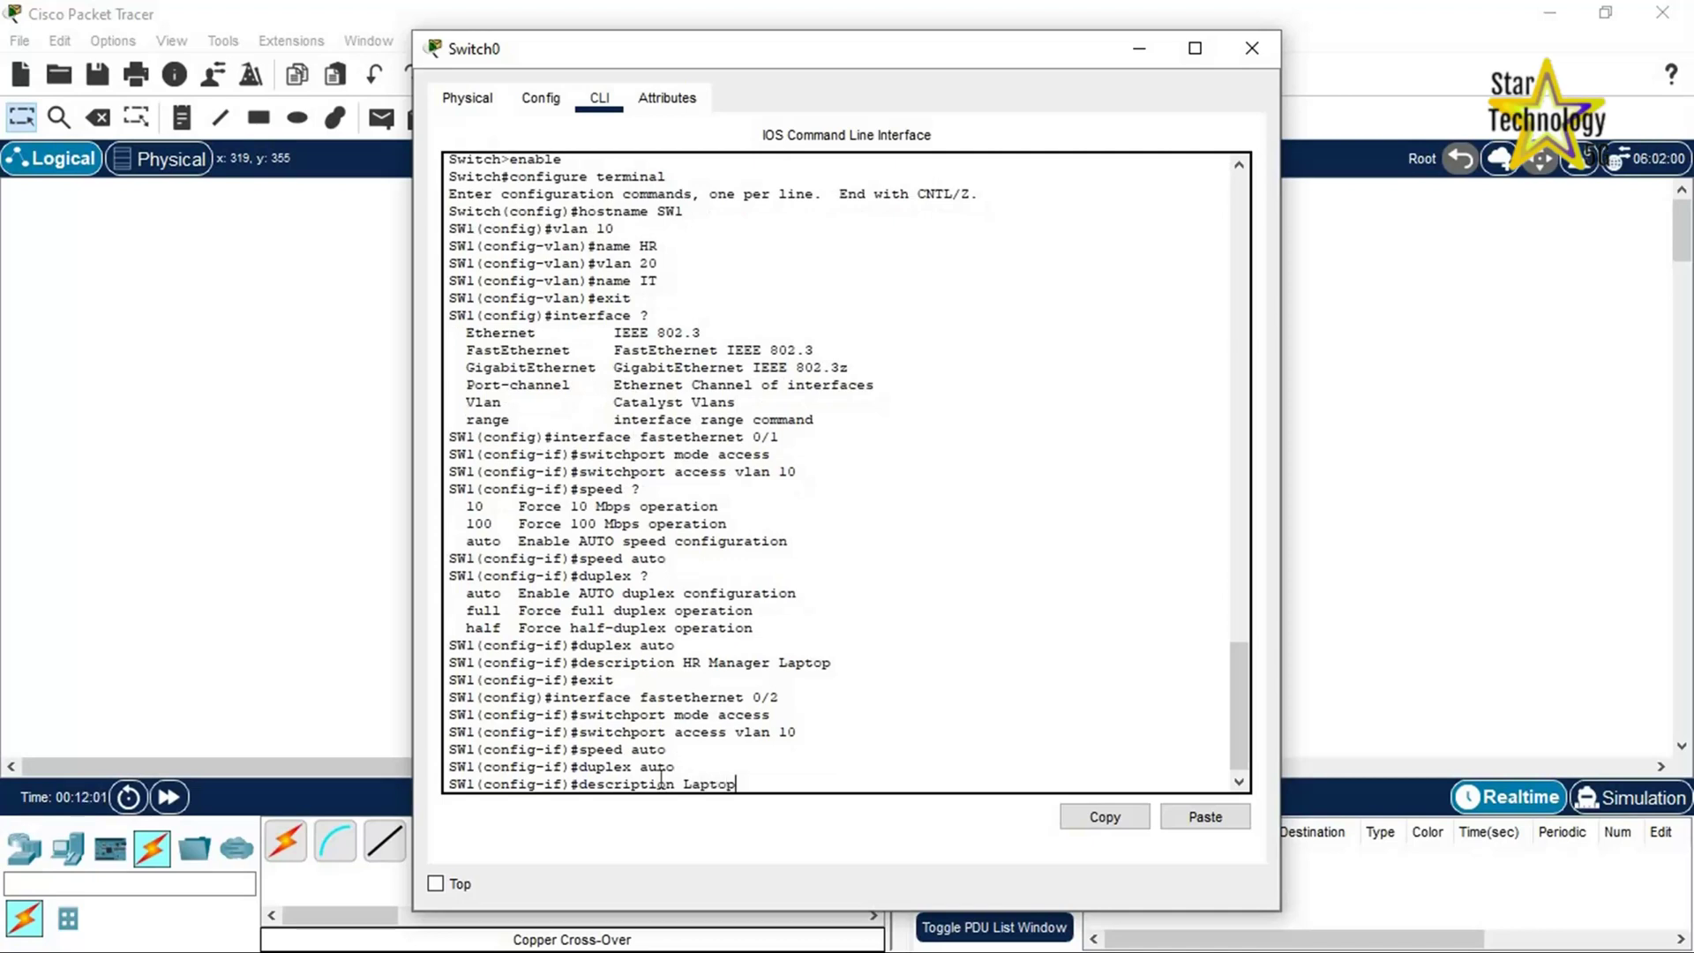
{"action": "key", "text": "Return"}
{"action": "type", "text": "exit"}
{"action": "key", "text": "Return"}
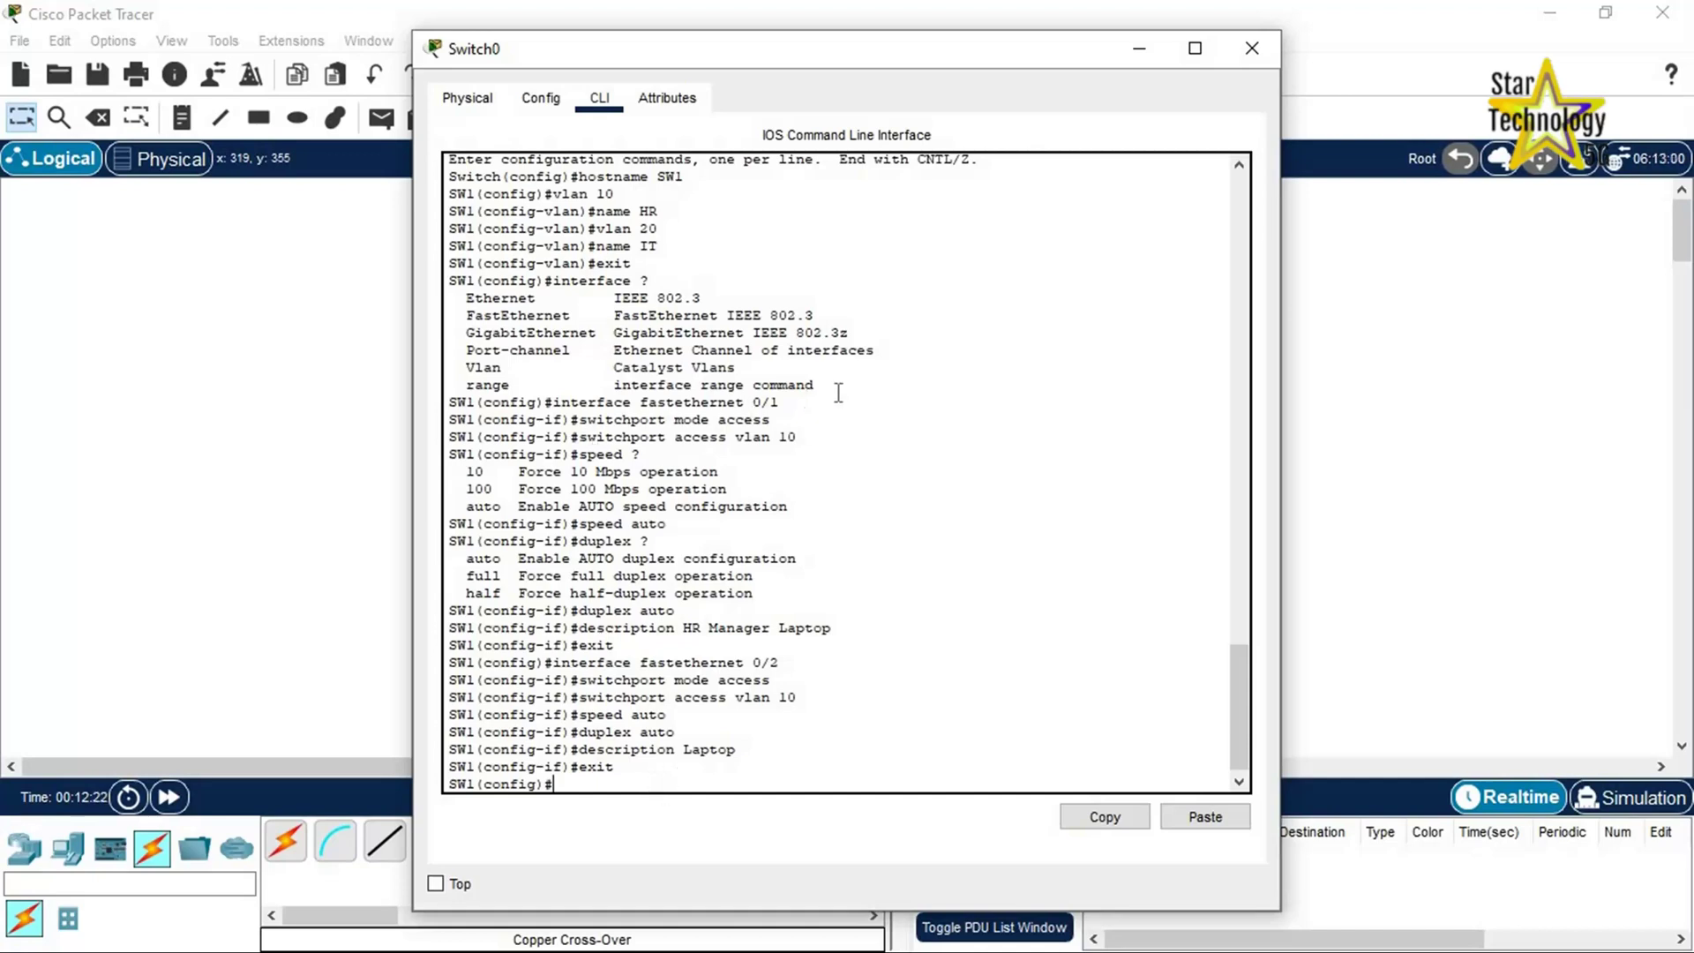
Step: Enter the interface range configuration for fastethernet 0/5-10
{"action": "left_click_drag", "start_coordinate": [780, 402], "coordinate": [545, 402]}
{"action": "left_click_drag", "start_coordinate": [780, 662], "coordinate": [554, 664]}
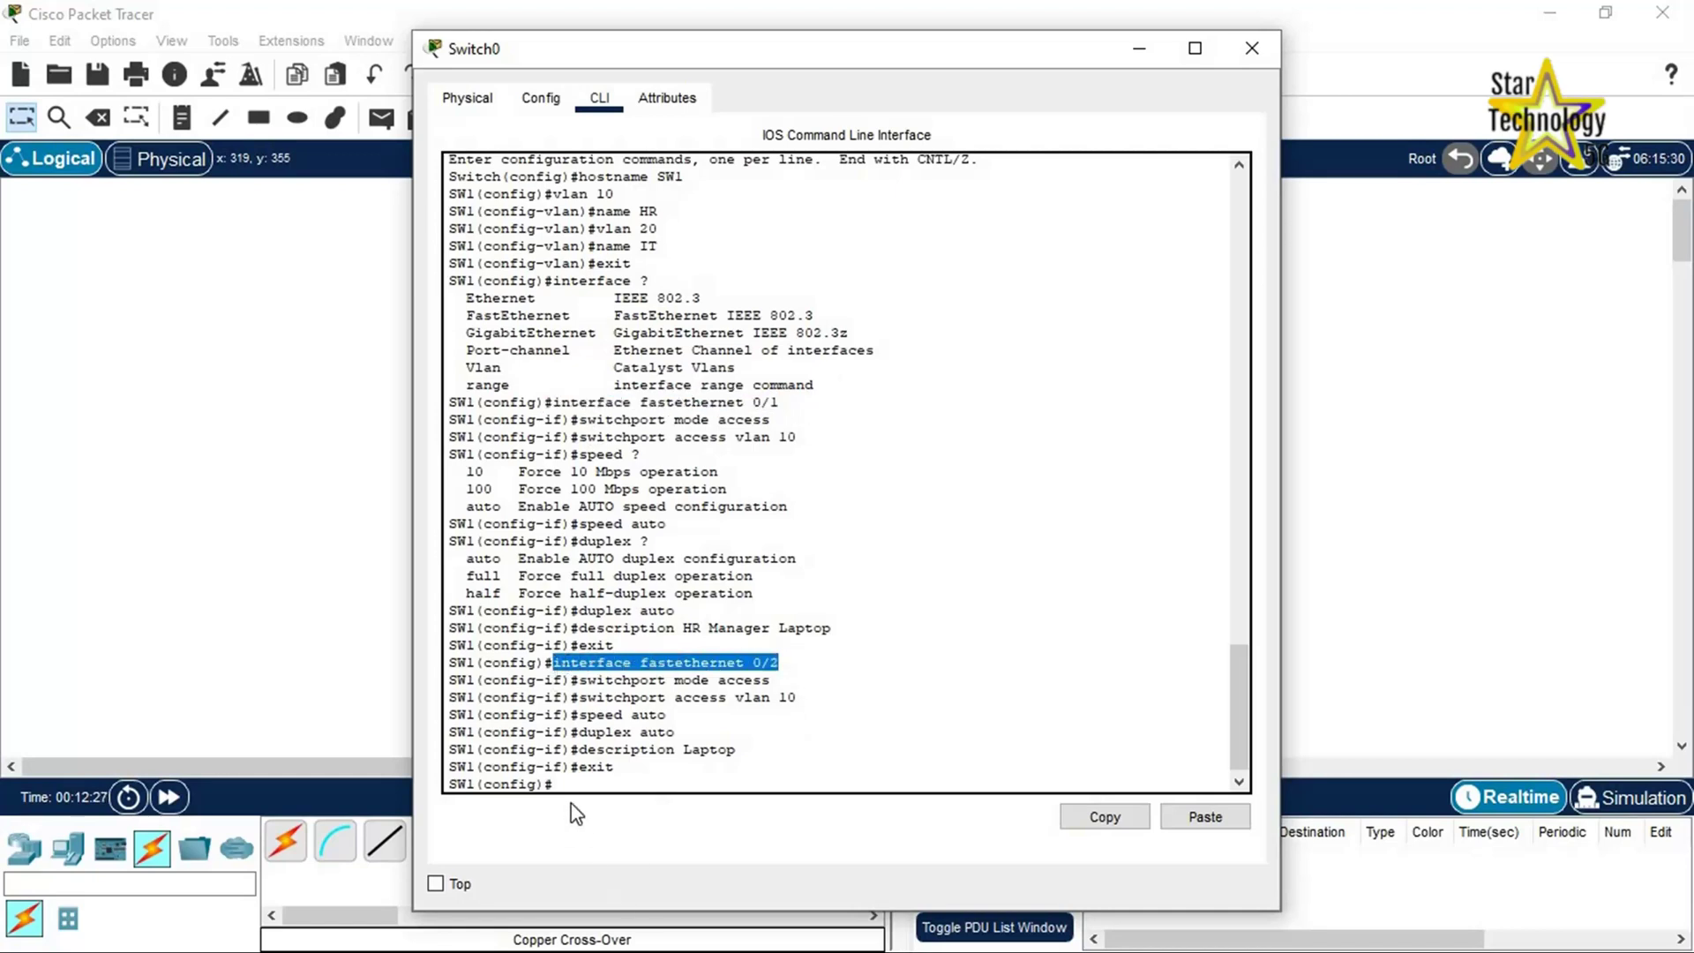
{"action": "left_click", "coordinate": [614, 793]}
{"action": "type", "text": "interface range fast"}
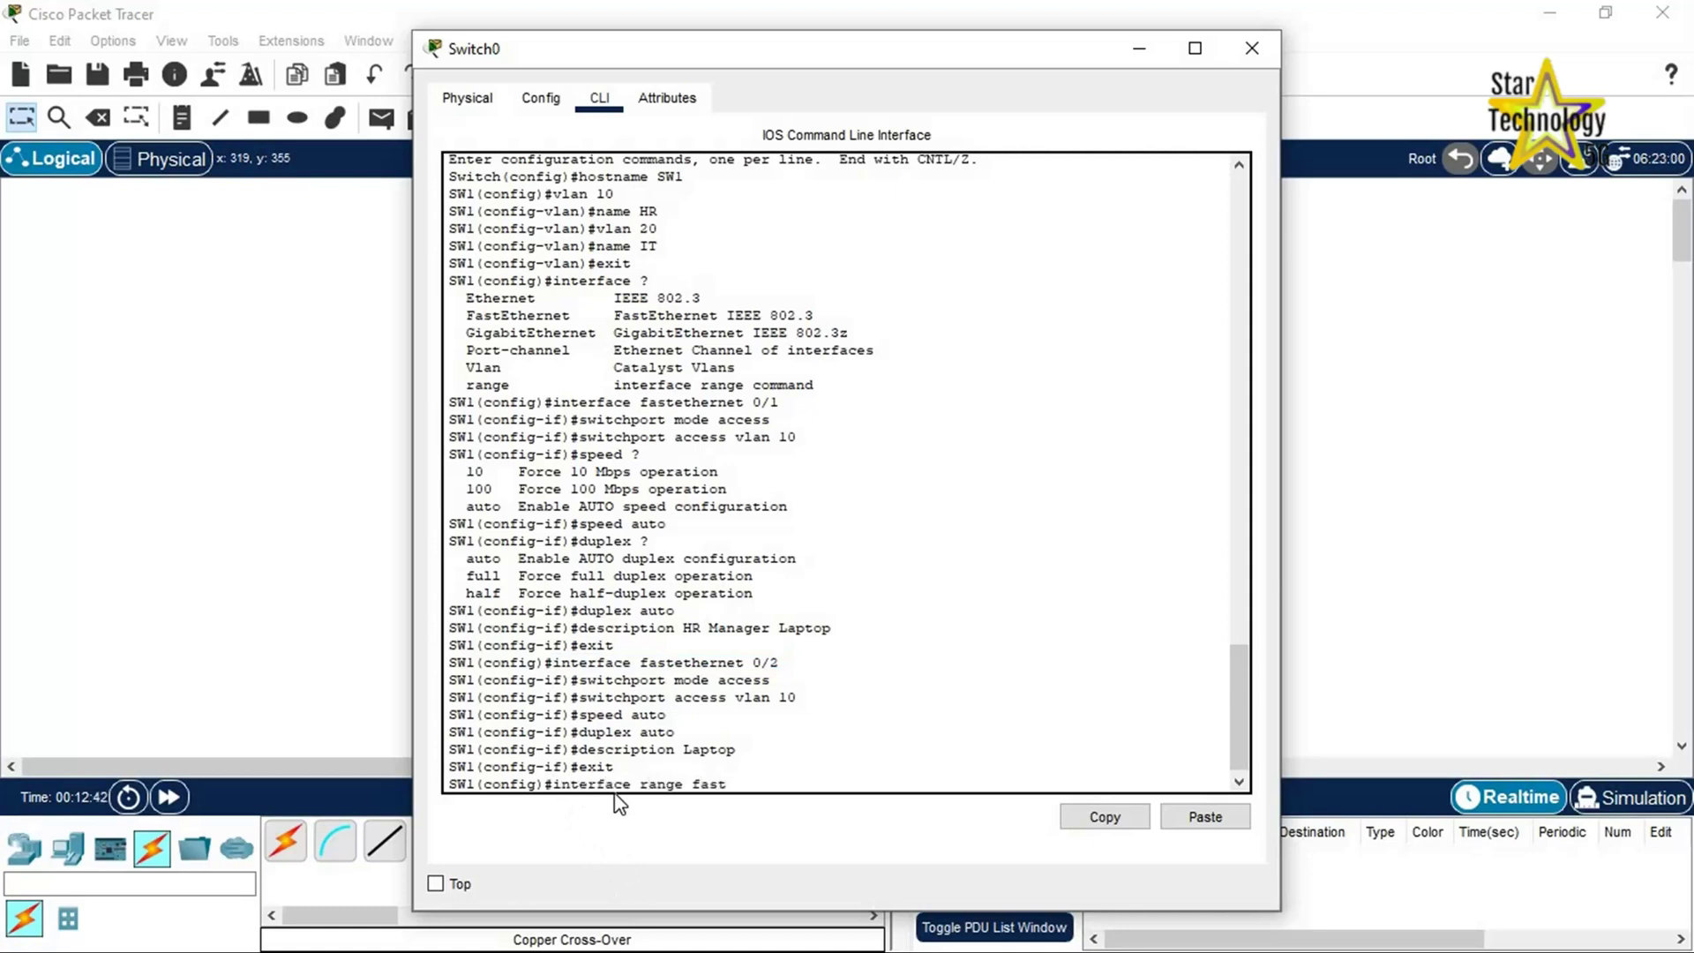
{"action": "type", "text": "ethernet 0/5-"}
{"action": "type", "text": "10"}
{"action": "key", "text": "Return"}
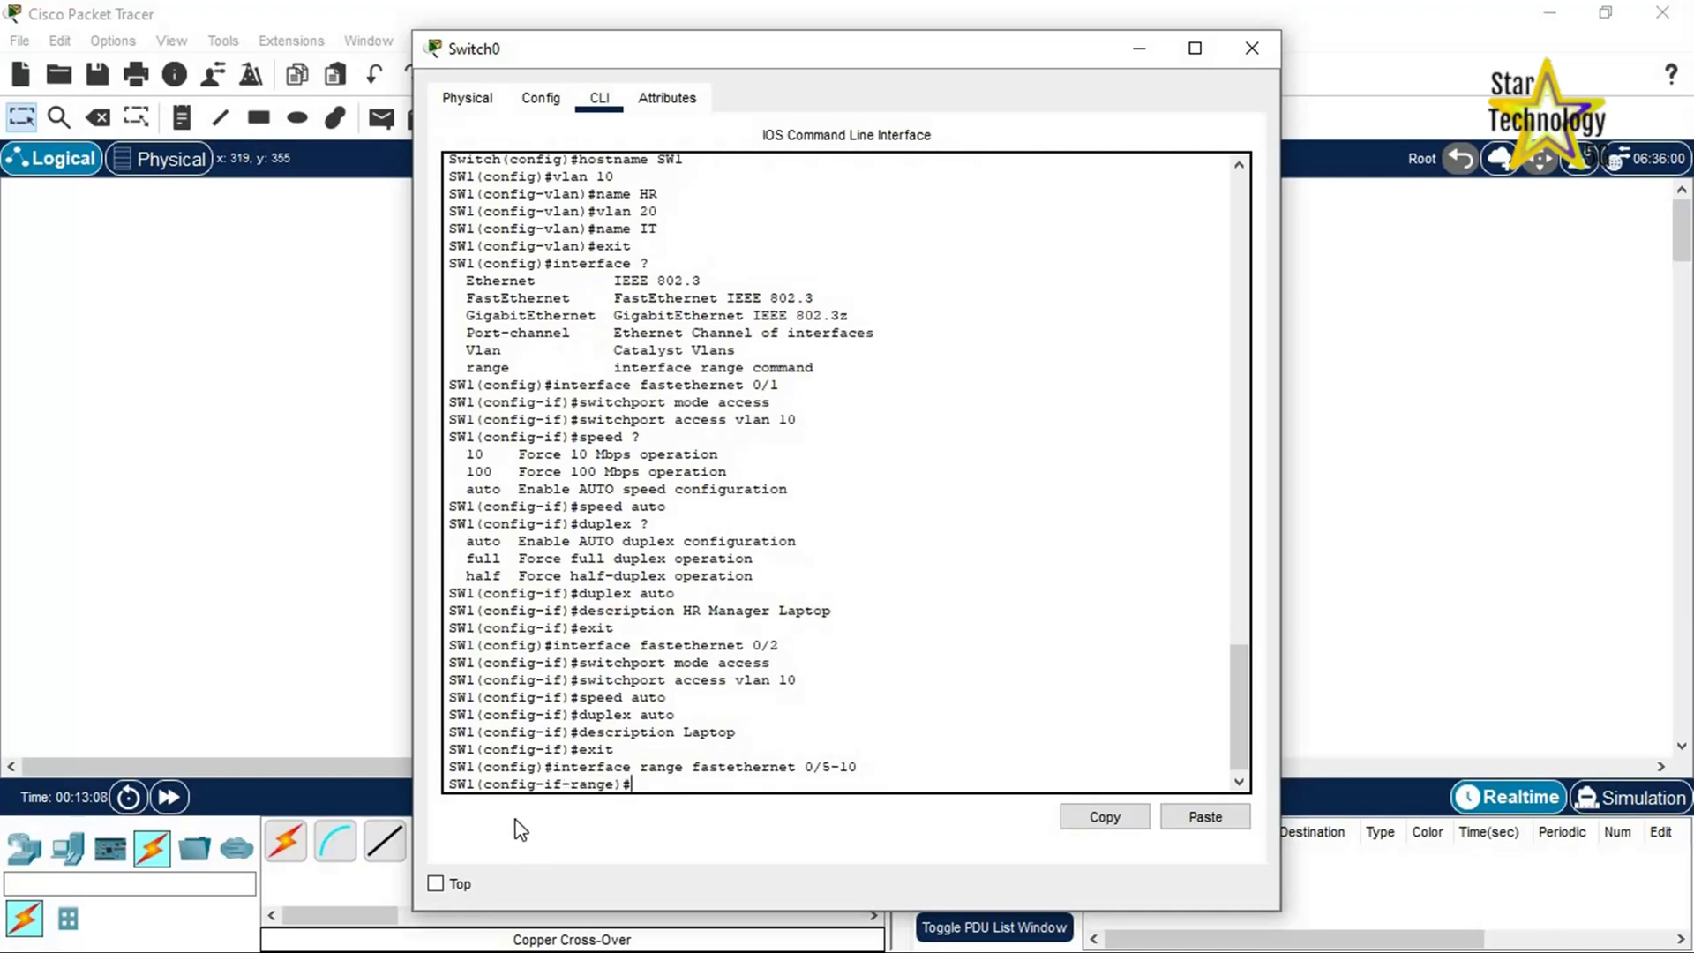
{"action": "left_click_drag", "start_coordinate": [484, 783], "coordinate": [623, 784]}
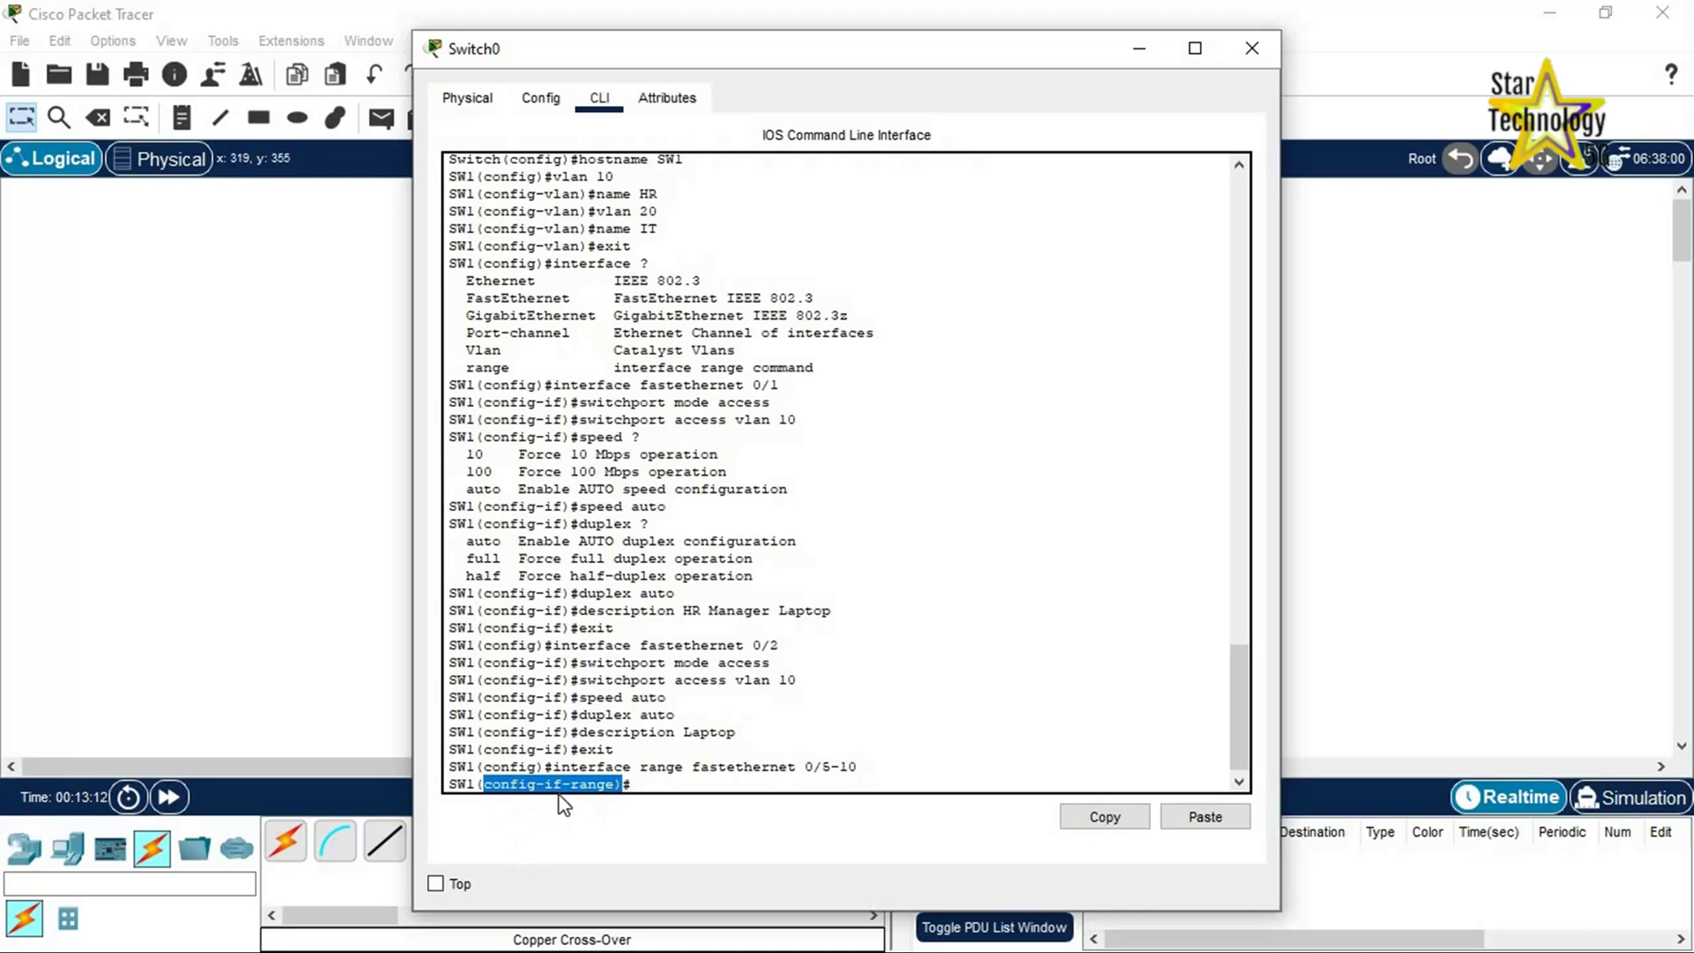
Step: Configure the fastethernet 0/5-10 range as access ports and assign them to VLAN 20
{"action": "left_click", "coordinate": [651, 788]}
{"action": "type", "text": "switchport mode access"}
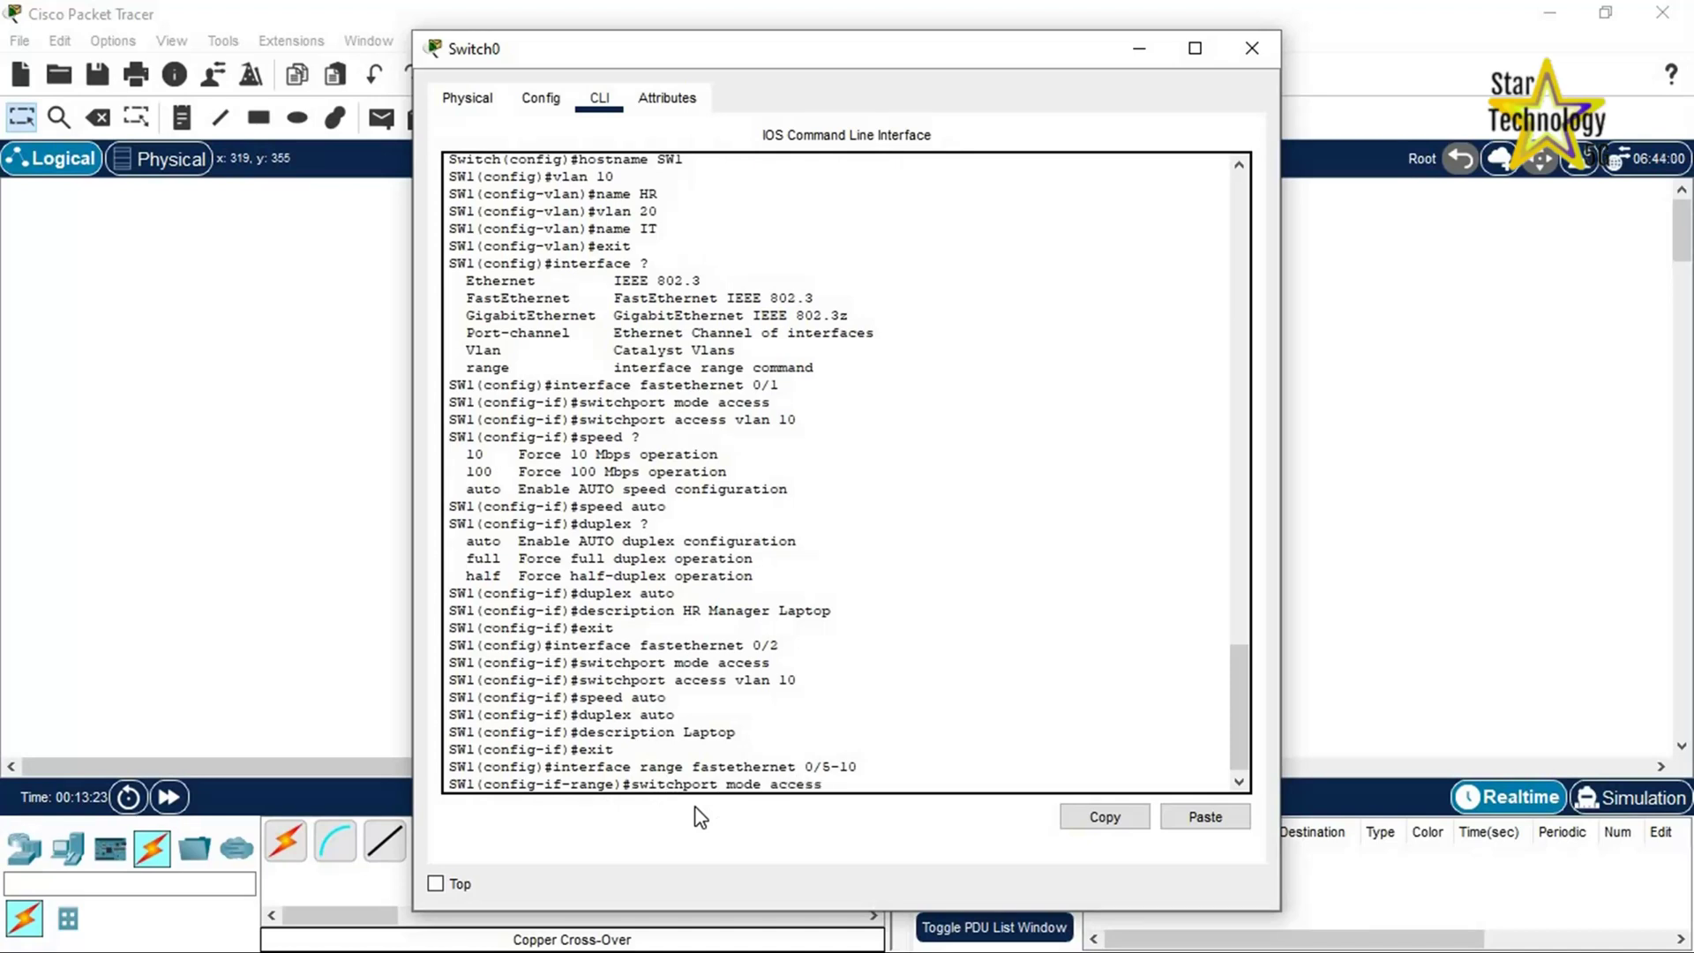
{"action": "key", "text": "Return"}
{"action": "type", "text": "switchport"}
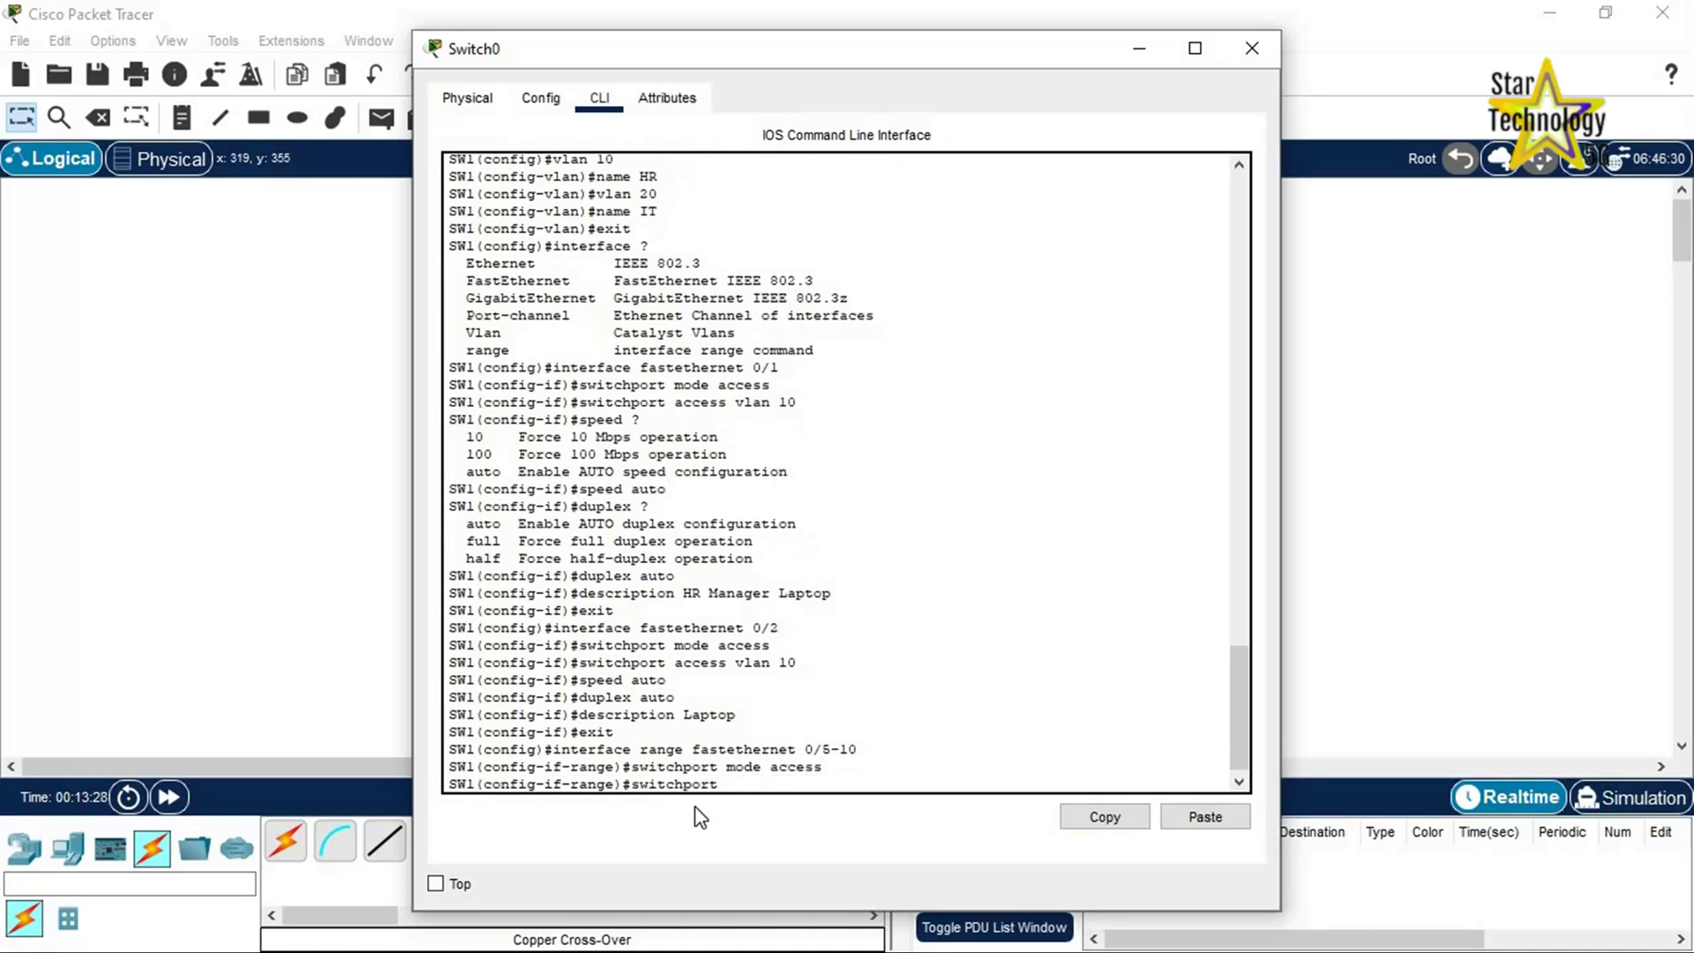
{"action": "type", "text": " access vlan 20"}
{"action": "key", "text": "Return"}
Step: Set speed and duplex of the fastethernet 0/5-10 range to auto, describe the ports as "End User" and leave the range configuration
{"action": "type", "text": "speed auto"}
{"action": "key", "text": "Return"}
{"action": "type", "text": "duplex auto"}
{"action": "key", "text": "Return"}
{"action": "type", "text": "description "}
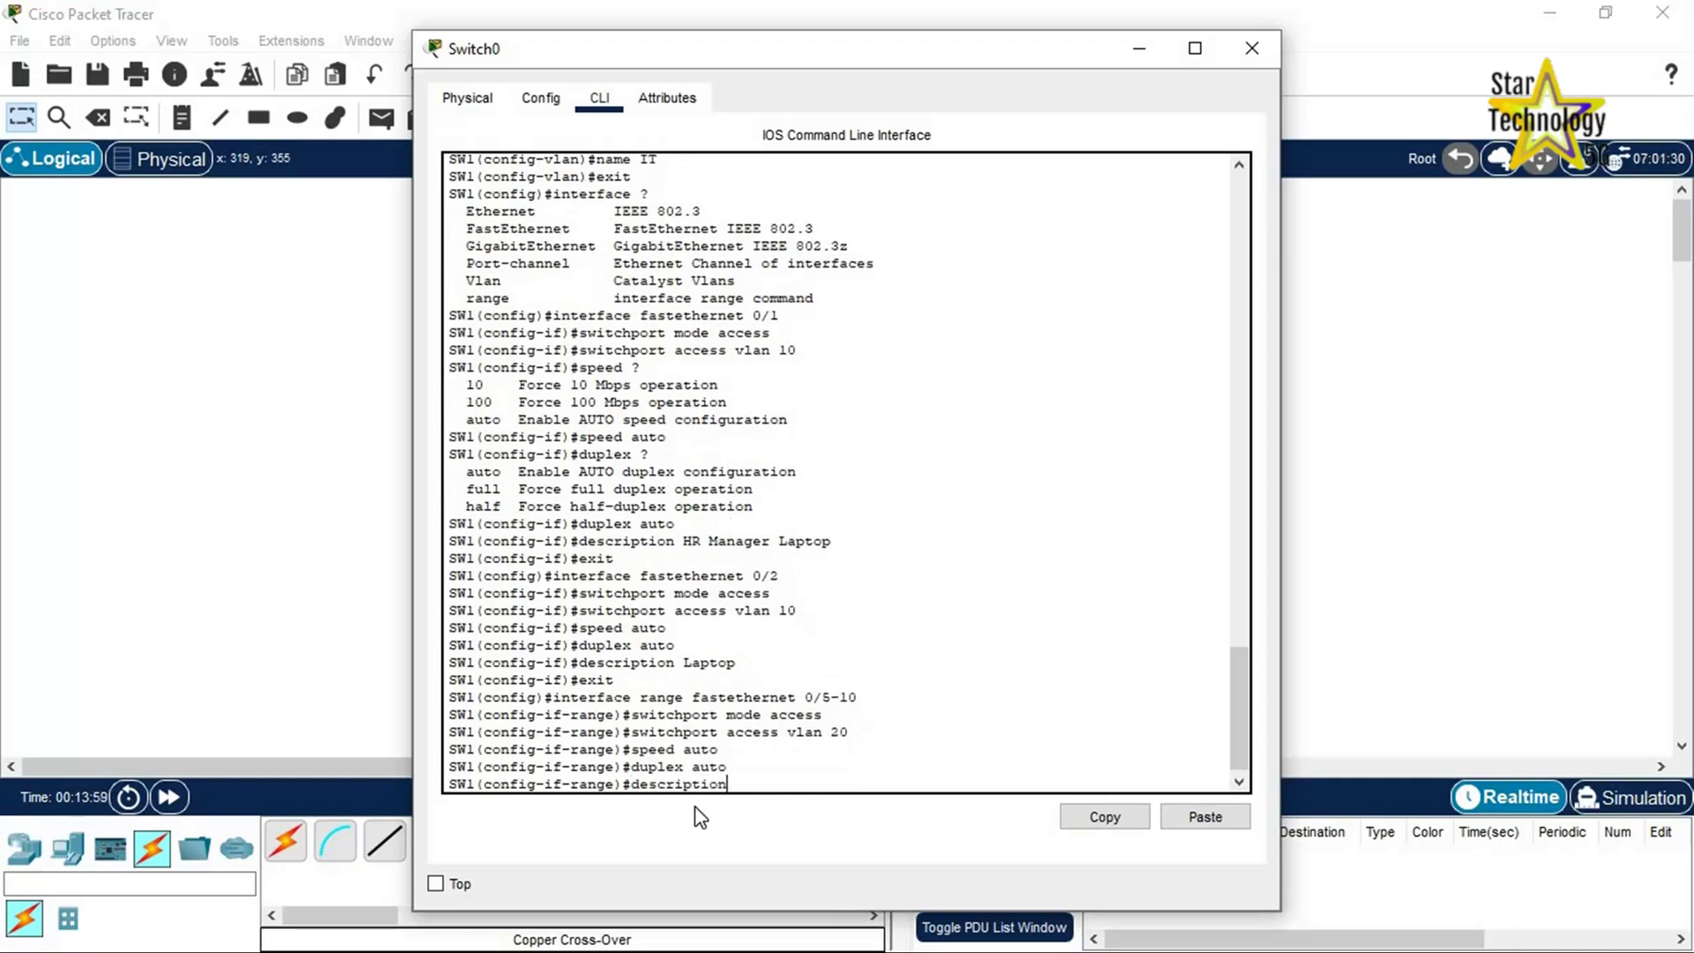
{"action": "type", "text": "End User"}
{"action": "key", "text": "Return"}
{"action": "type", "text": "e"}
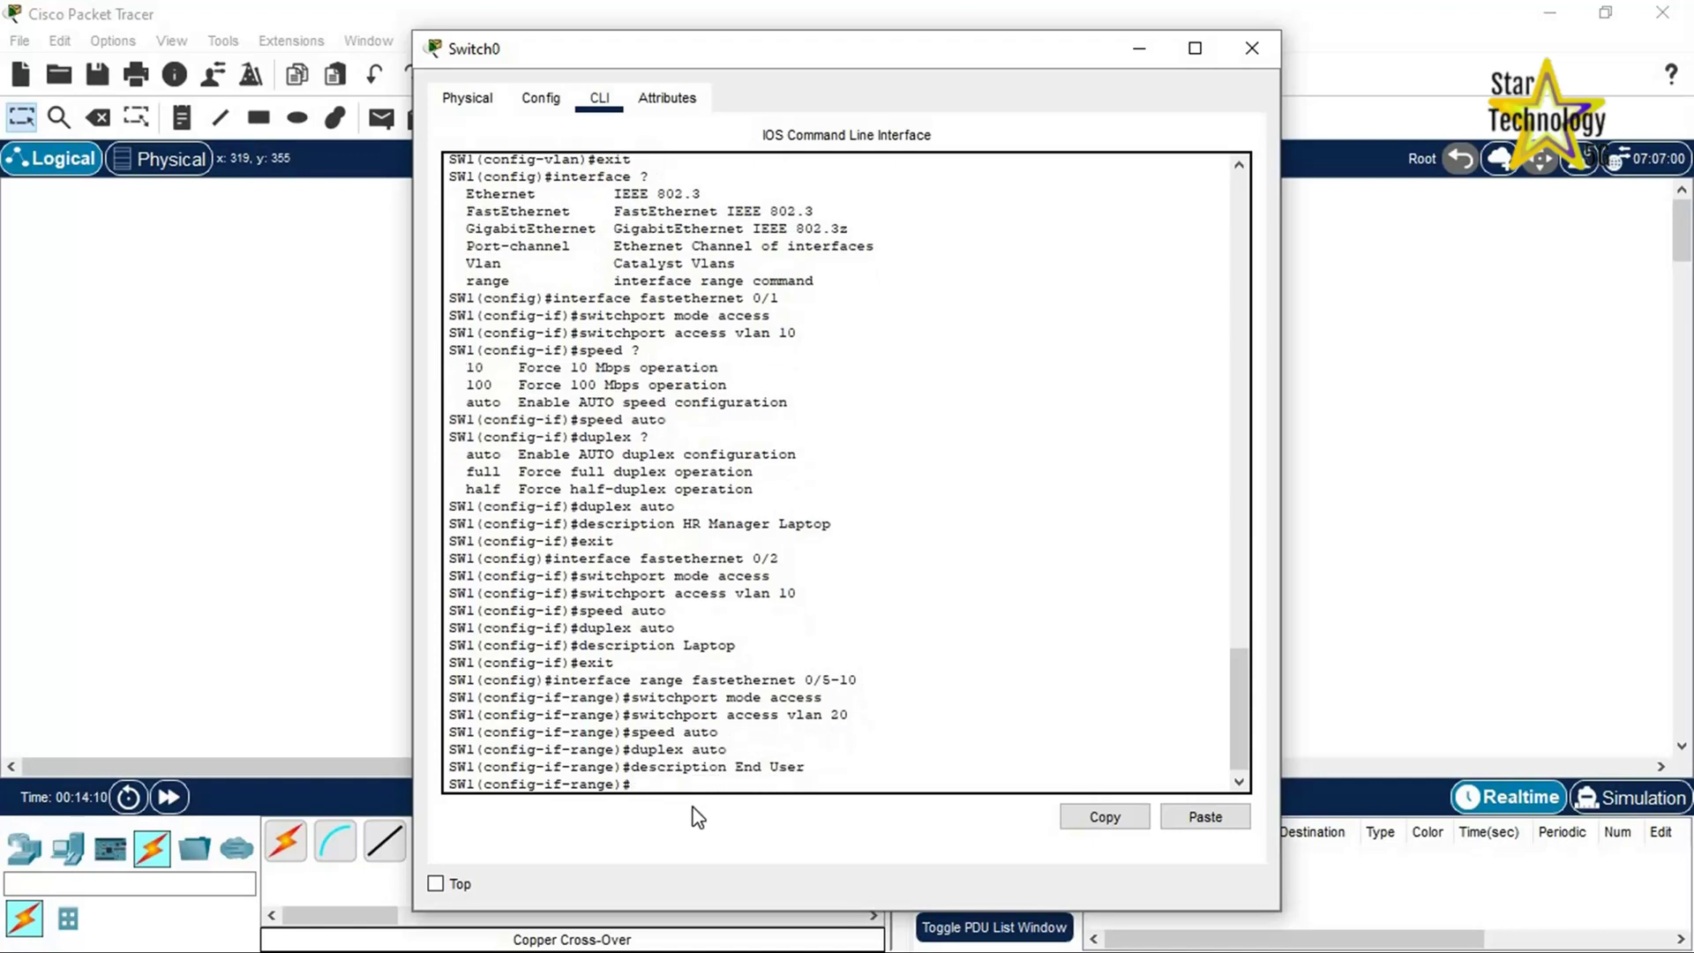
{"action": "type", "text": "xit"}
{"action": "key", "text": "Return"}
Step: Leave global configuration mode and display the switch's running configuration
{"action": "type", "text": "exit"}
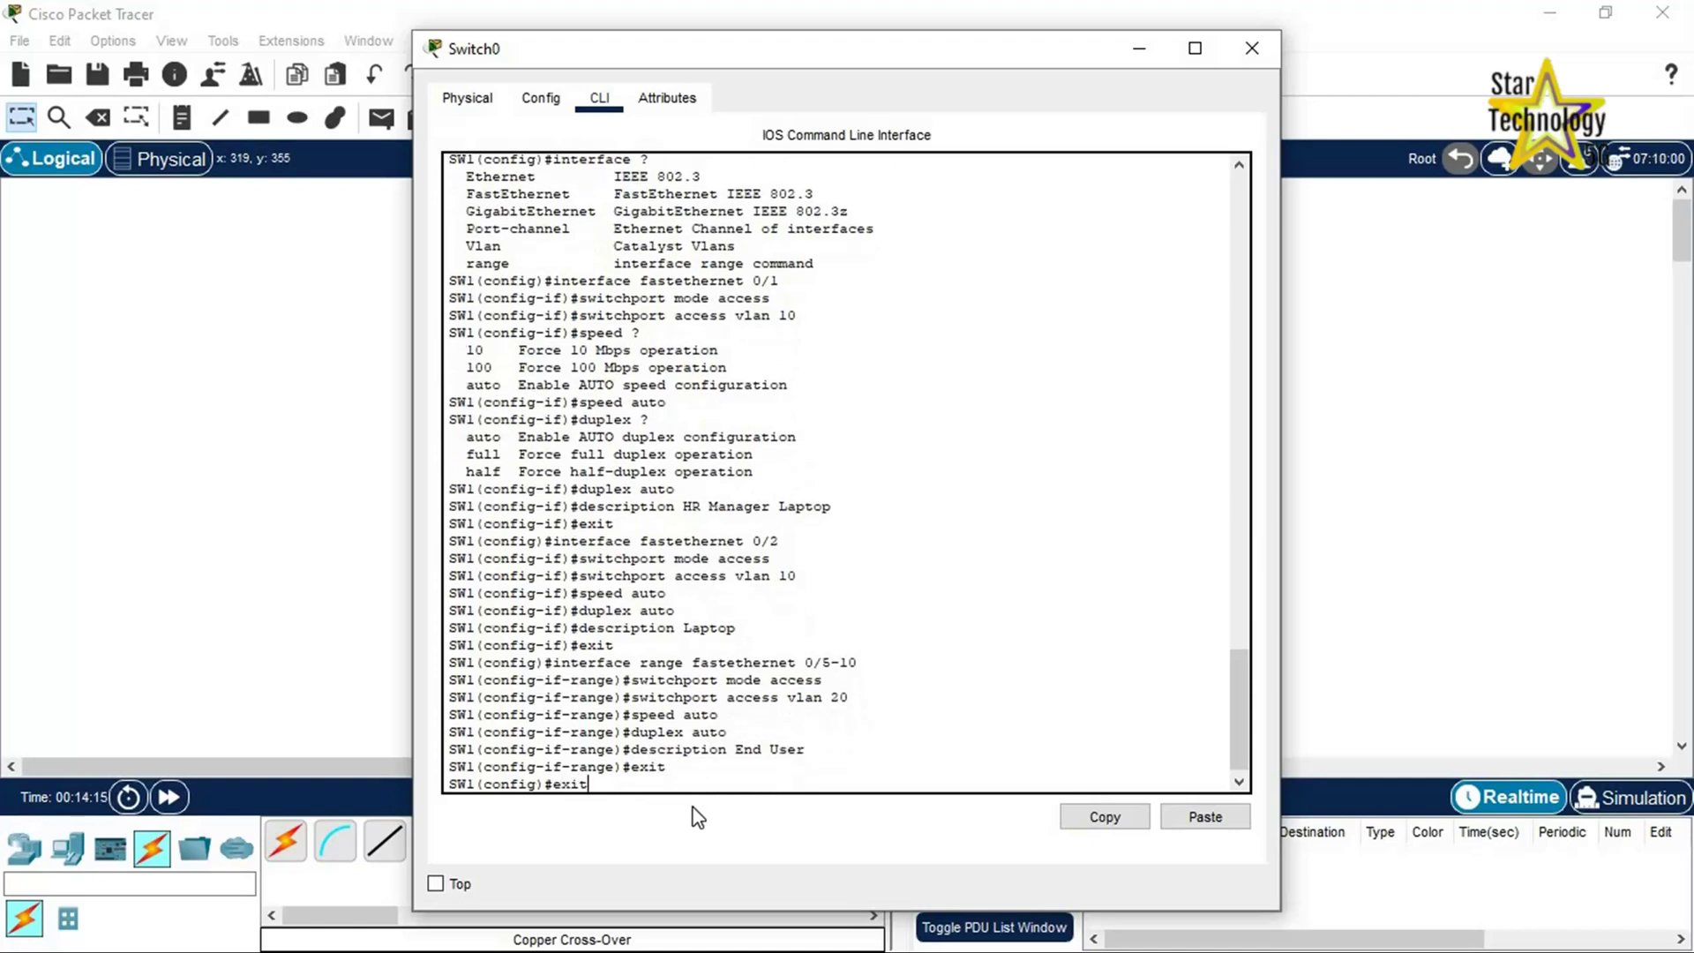
{"action": "key", "text": "Return"}
{"action": "key", "text": "Return"}
{"action": "type", "text": "show"}
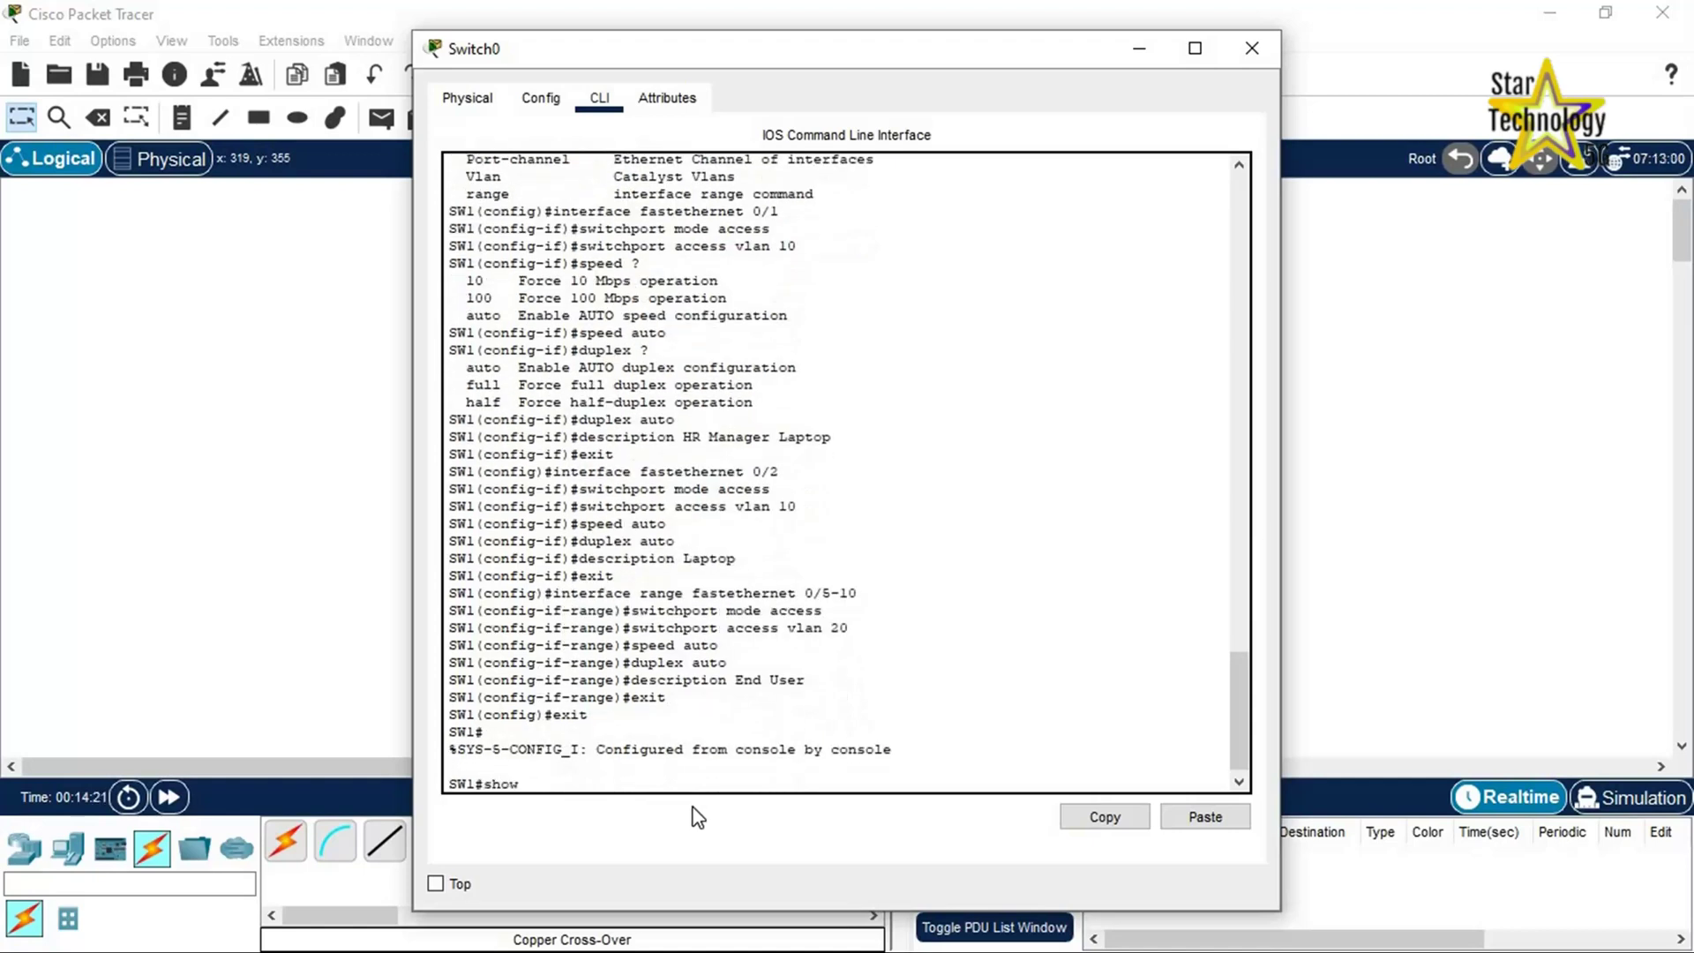
{"action": "type", "text": " run"}
{"action": "key", "text": "Return"}
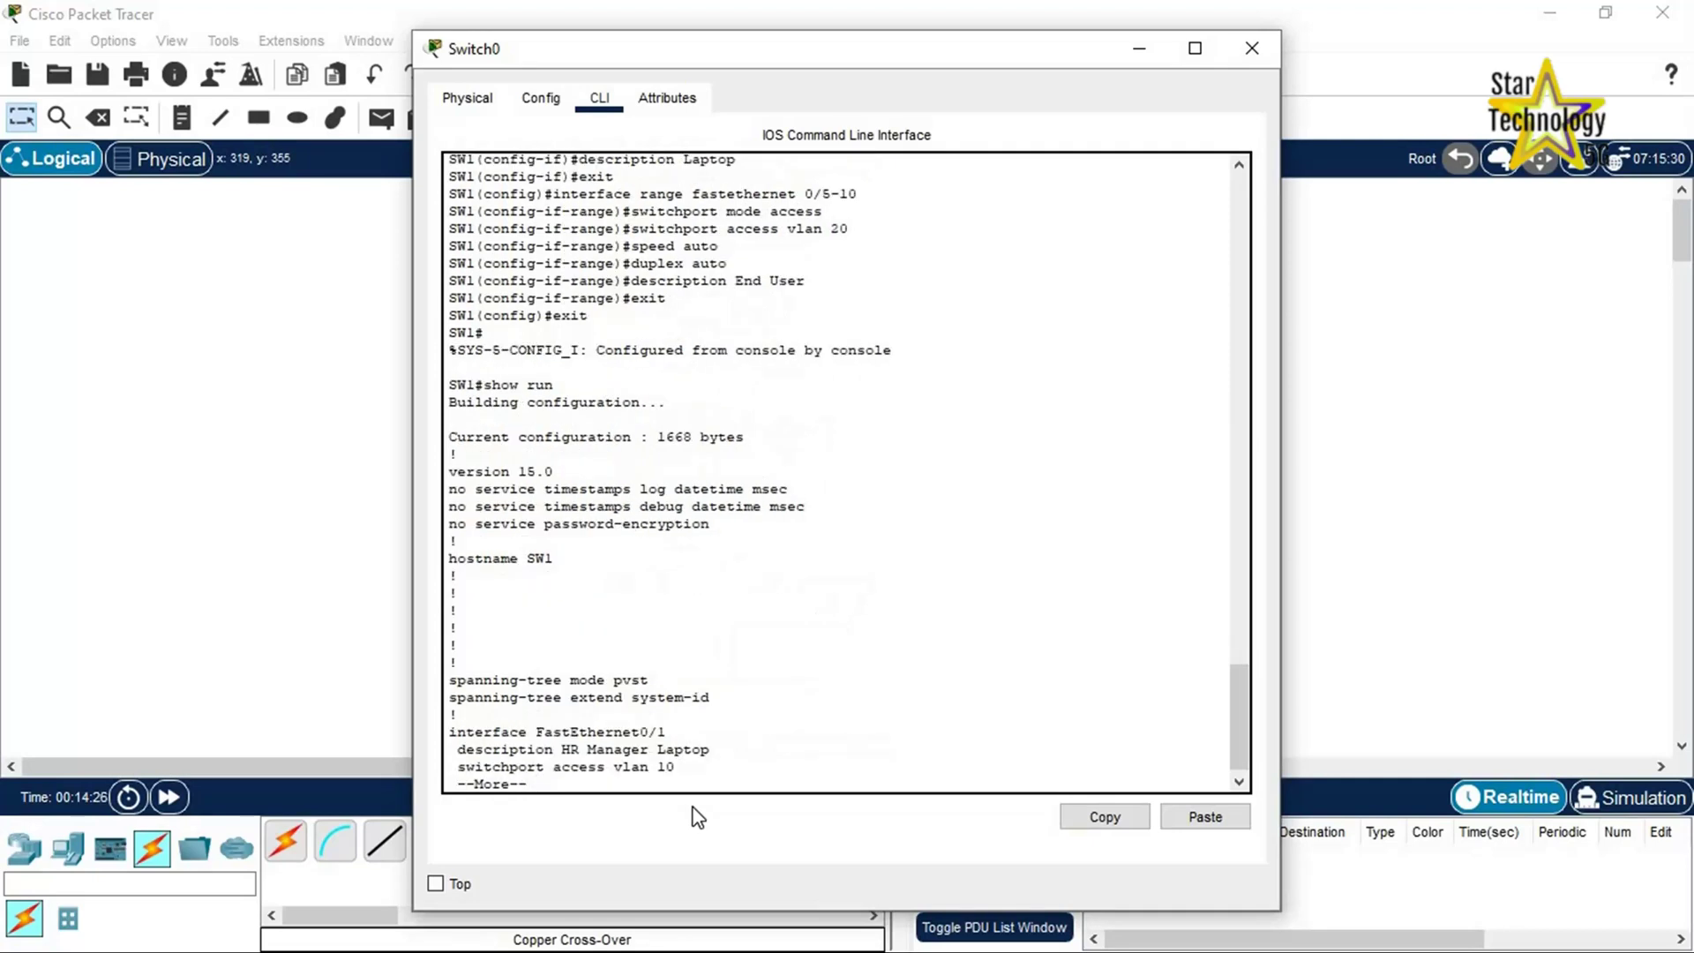
Step: Page through the running configuration and review the hostname and the FastEthernet0/1 and FastEthernet0/2 settings
{"action": "key", "text": "Return"}
{"action": "key", "text": "Return"}
{"action": "key", "text": "Return"}
{"action": "key", "text": "Return"}
{"action": "key", "text": "Return"}
{"action": "key", "text": "Return"}
{"action": "key", "text": "Return"}
{"action": "key", "text": "Return"}
{"action": "key", "text": "Return"}
{"action": "key", "text": "Return"}
{"action": "key", "text": "Return"}
{"action": "key", "text": "Return"}
{"action": "key", "text": "Return"}
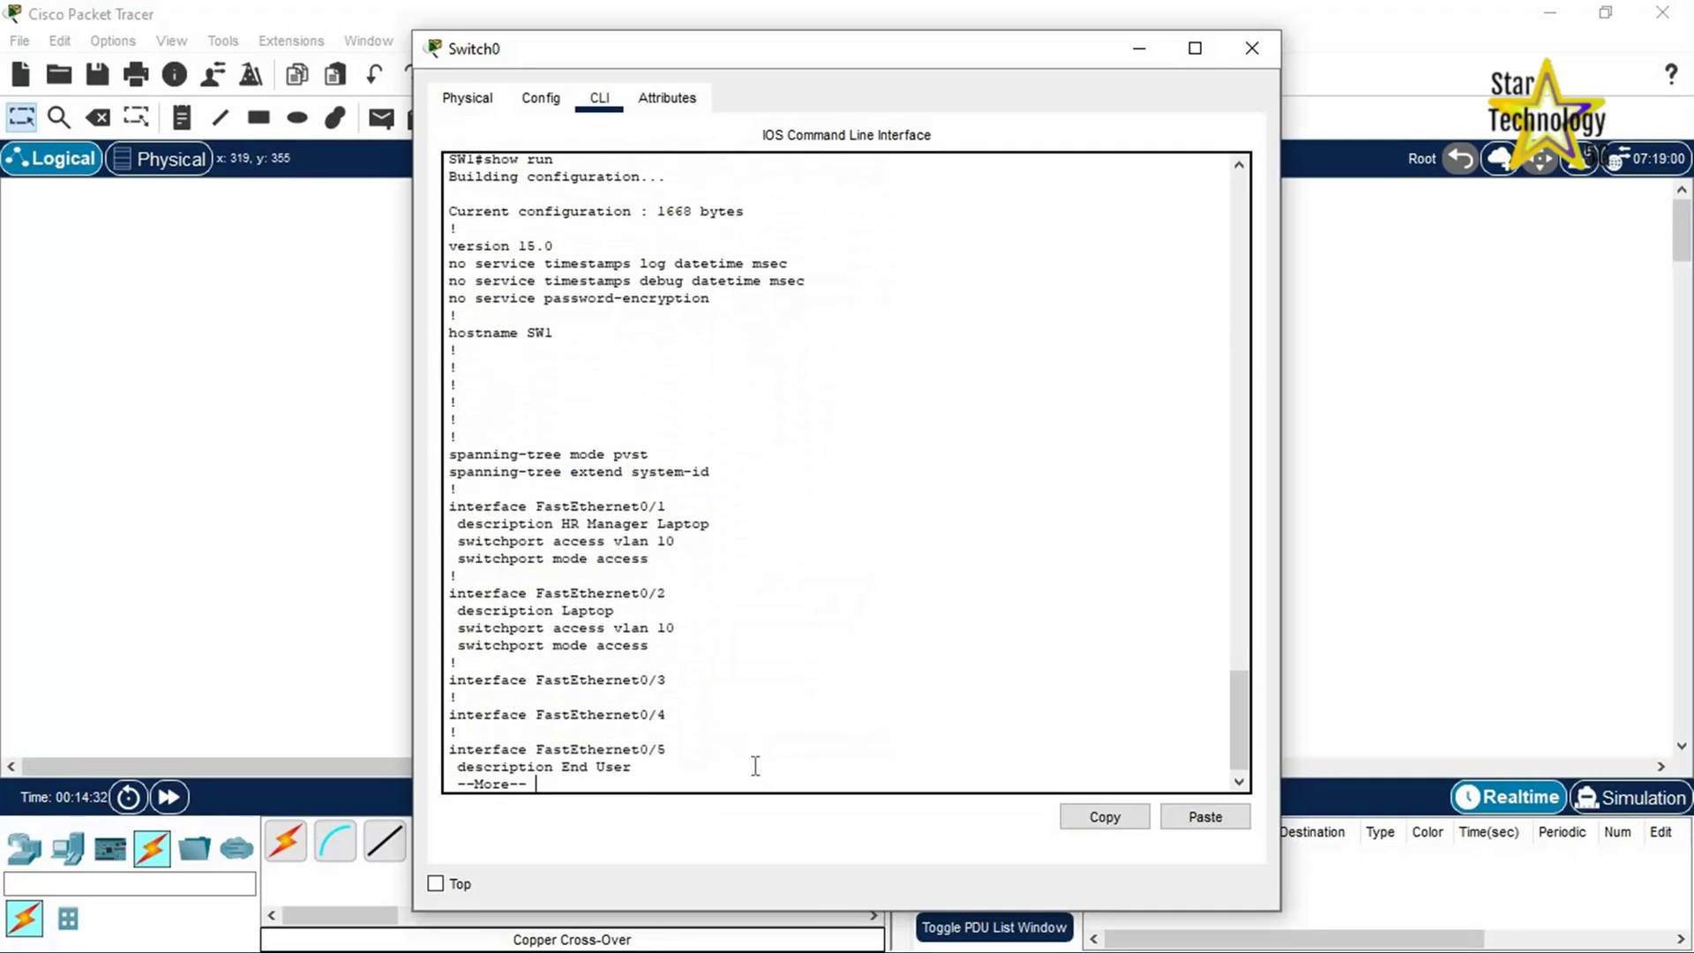
{"action": "left_click_drag", "start_coordinate": [555, 332], "coordinate": [435, 332]}
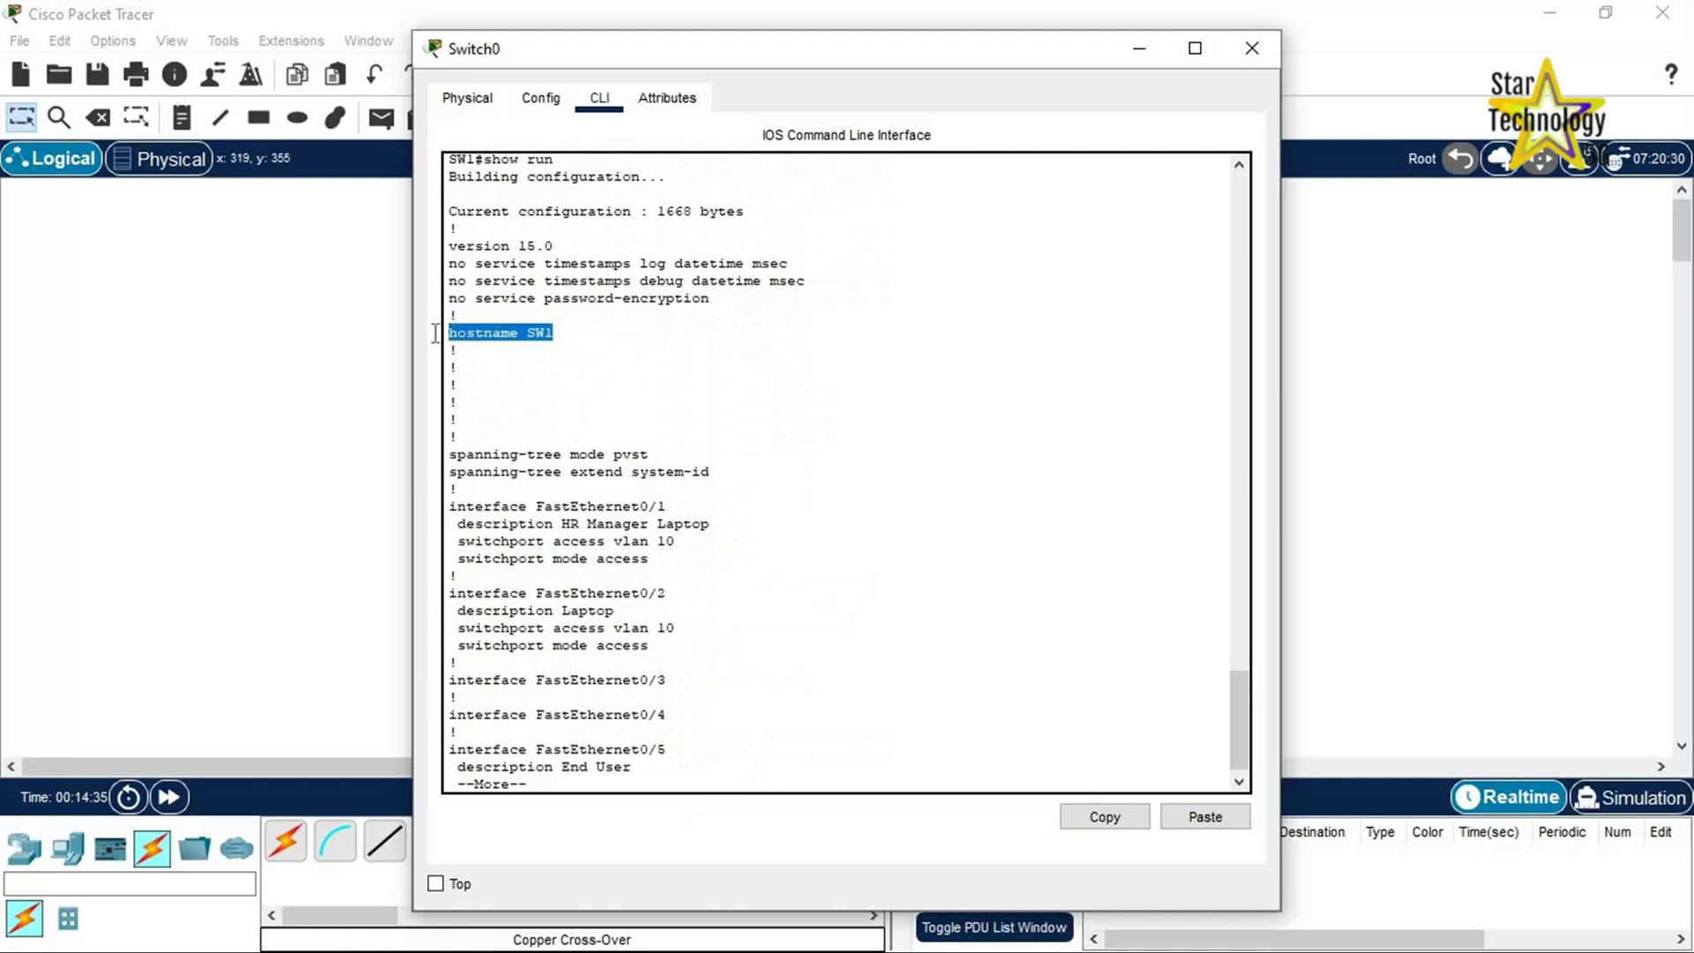
{"action": "mouse_move", "coordinate": [450, 508]}
{"action": "left_mouse_down"}
{"action": "mouse_move", "coordinate": [716, 524]}
{"action": "mouse_move", "coordinate": [453, 526]}
{"action": "left_mouse_up"}
{"action": "left_click_drag", "start_coordinate": [676, 541], "coordinate": [448, 542]}
{"action": "left_click_drag", "start_coordinate": [650, 560], "coordinate": [448, 565]}
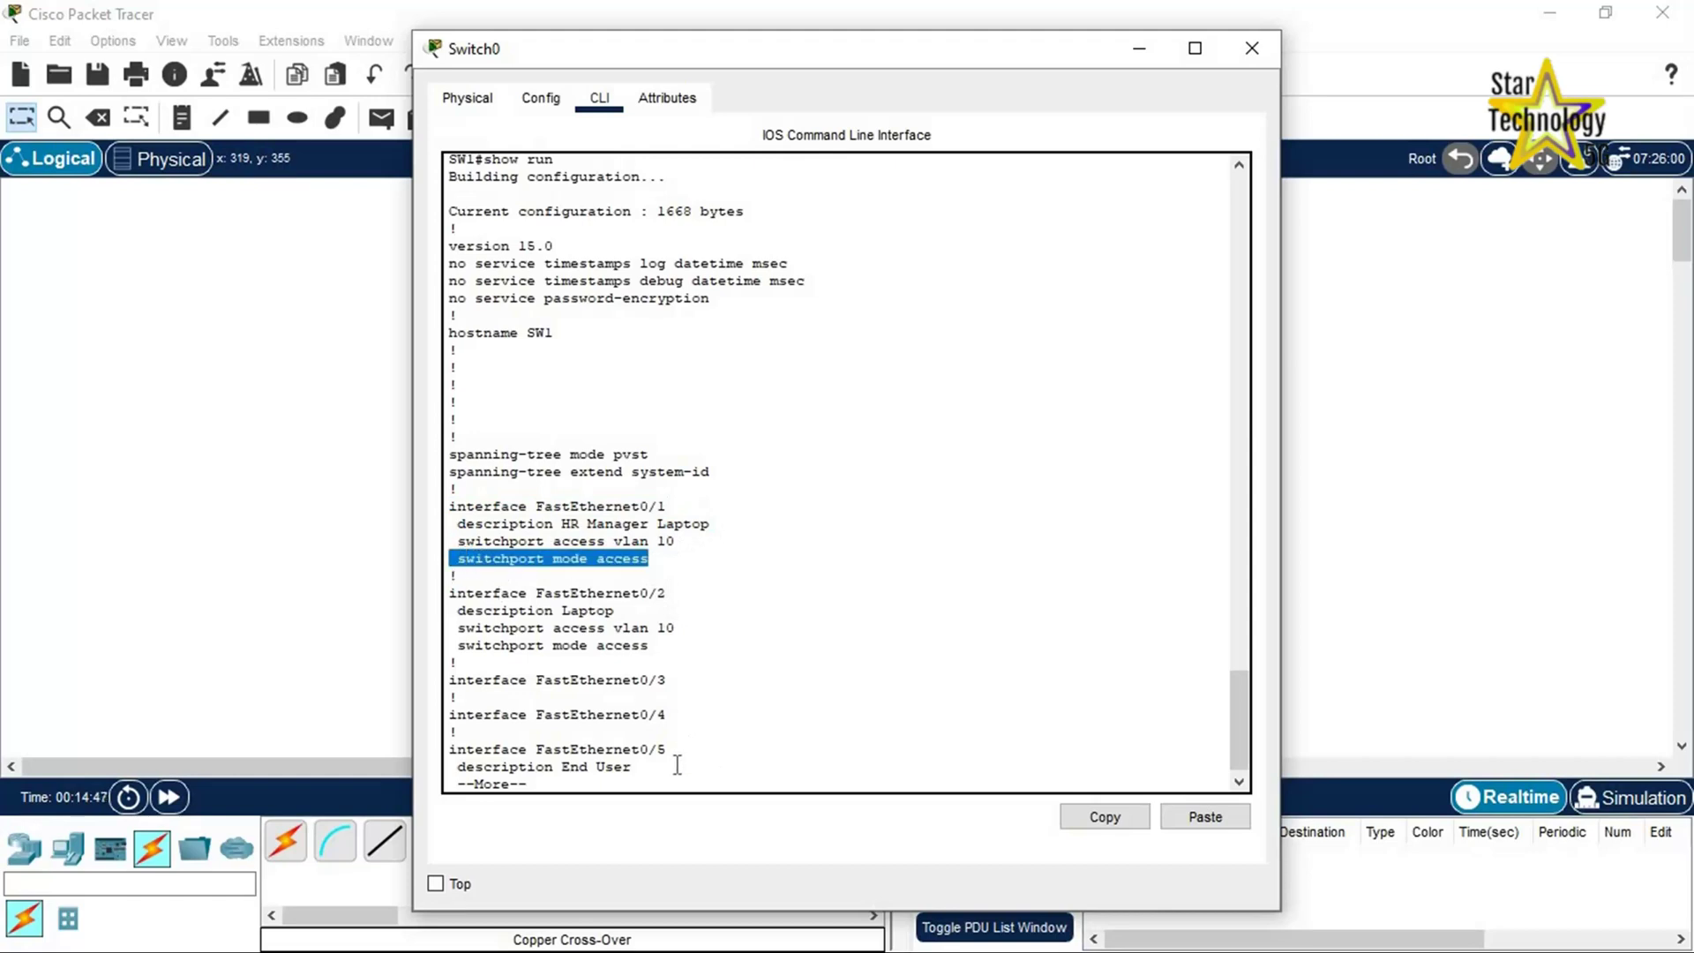
{"action": "left_click_drag", "start_coordinate": [650, 647], "coordinate": [443, 590]}
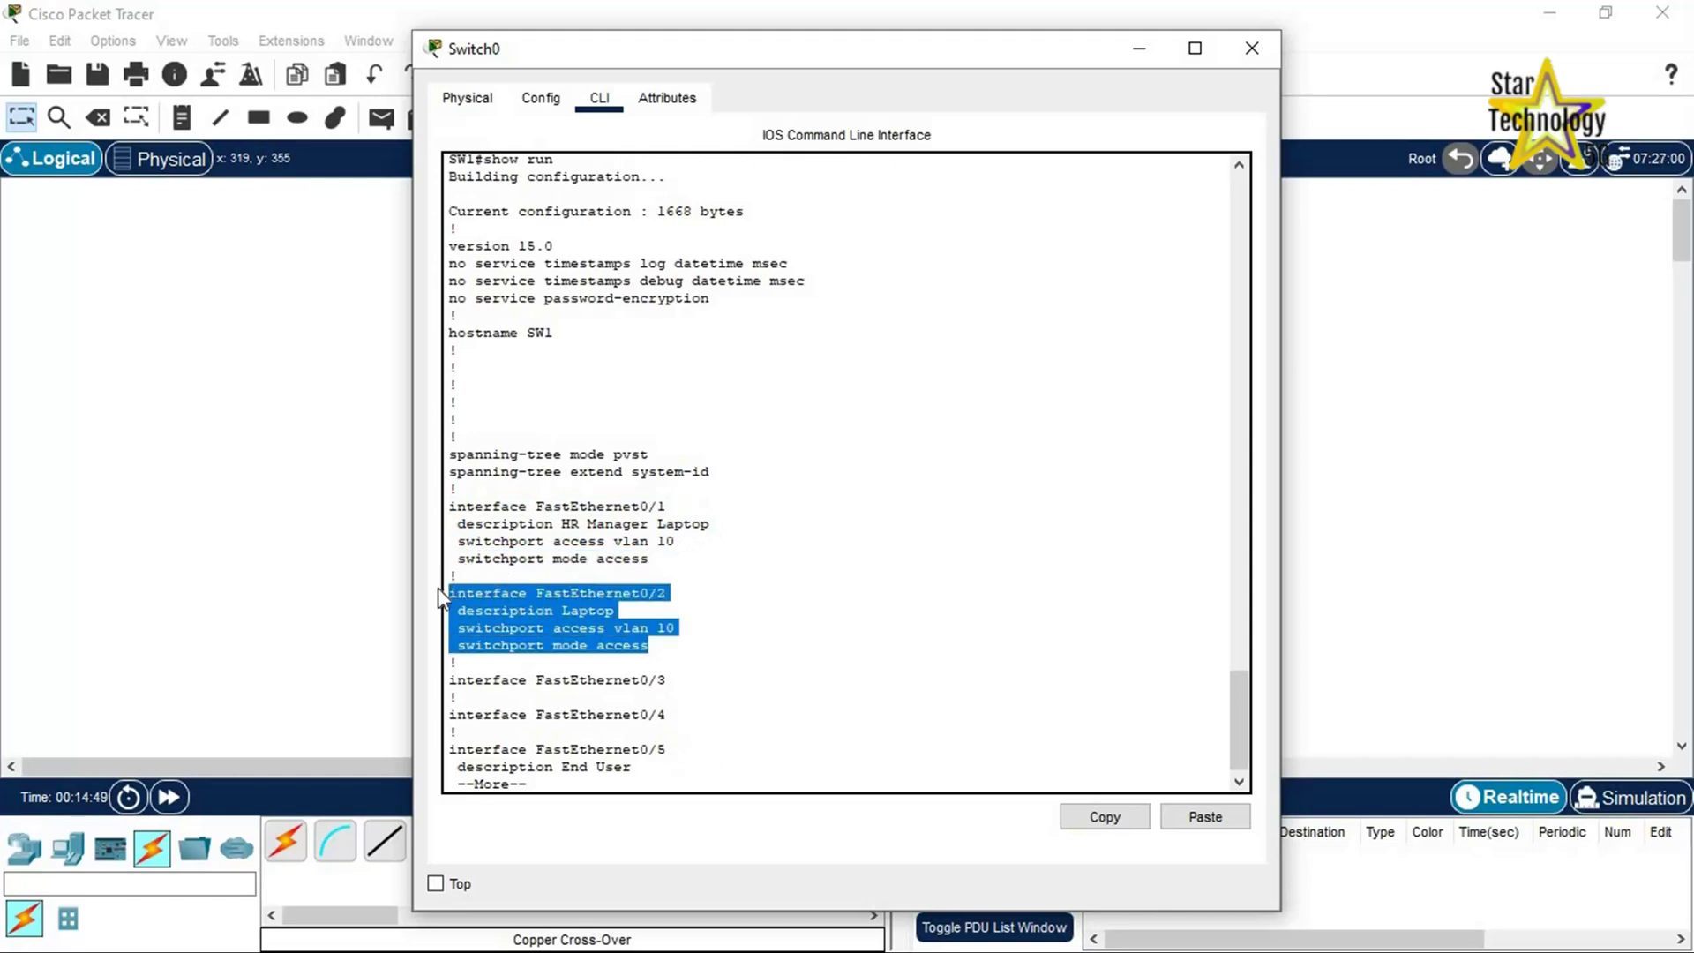
Step: Continue through the running configuration and review the description, VLAN and mode settings of FastEthernet0/5 to FastEthernet0/10
{"action": "key", "text": "Return"}
{"action": "key", "text": "Return"}
{"action": "key", "text": "Return"}
{"action": "key", "text": "Return"}
{"action": "key", "text": "Return"}
{"action": "key", "text": "Return"}
{"action": "key", "text": "Return"}
{"action": "key", "text": "Return"}
{"action": "key", "text": "Return"}
{"action": "key", "text": "Return"}
{"action": "key", "text": "Return"}
{"action": "key", "text": "Return"}
{"action": "key", "text": "Return"}
{"action": "key", "text": "Return"}
{"action": "key", "text": "Return"}
{"action": "key", "text": "Return"}
{"action": "key", "text": "Return"}
{"action": "key", "text": "Return"}
{"action": "key", "text": "Return"}
{"action": "key", "text": "Return"}
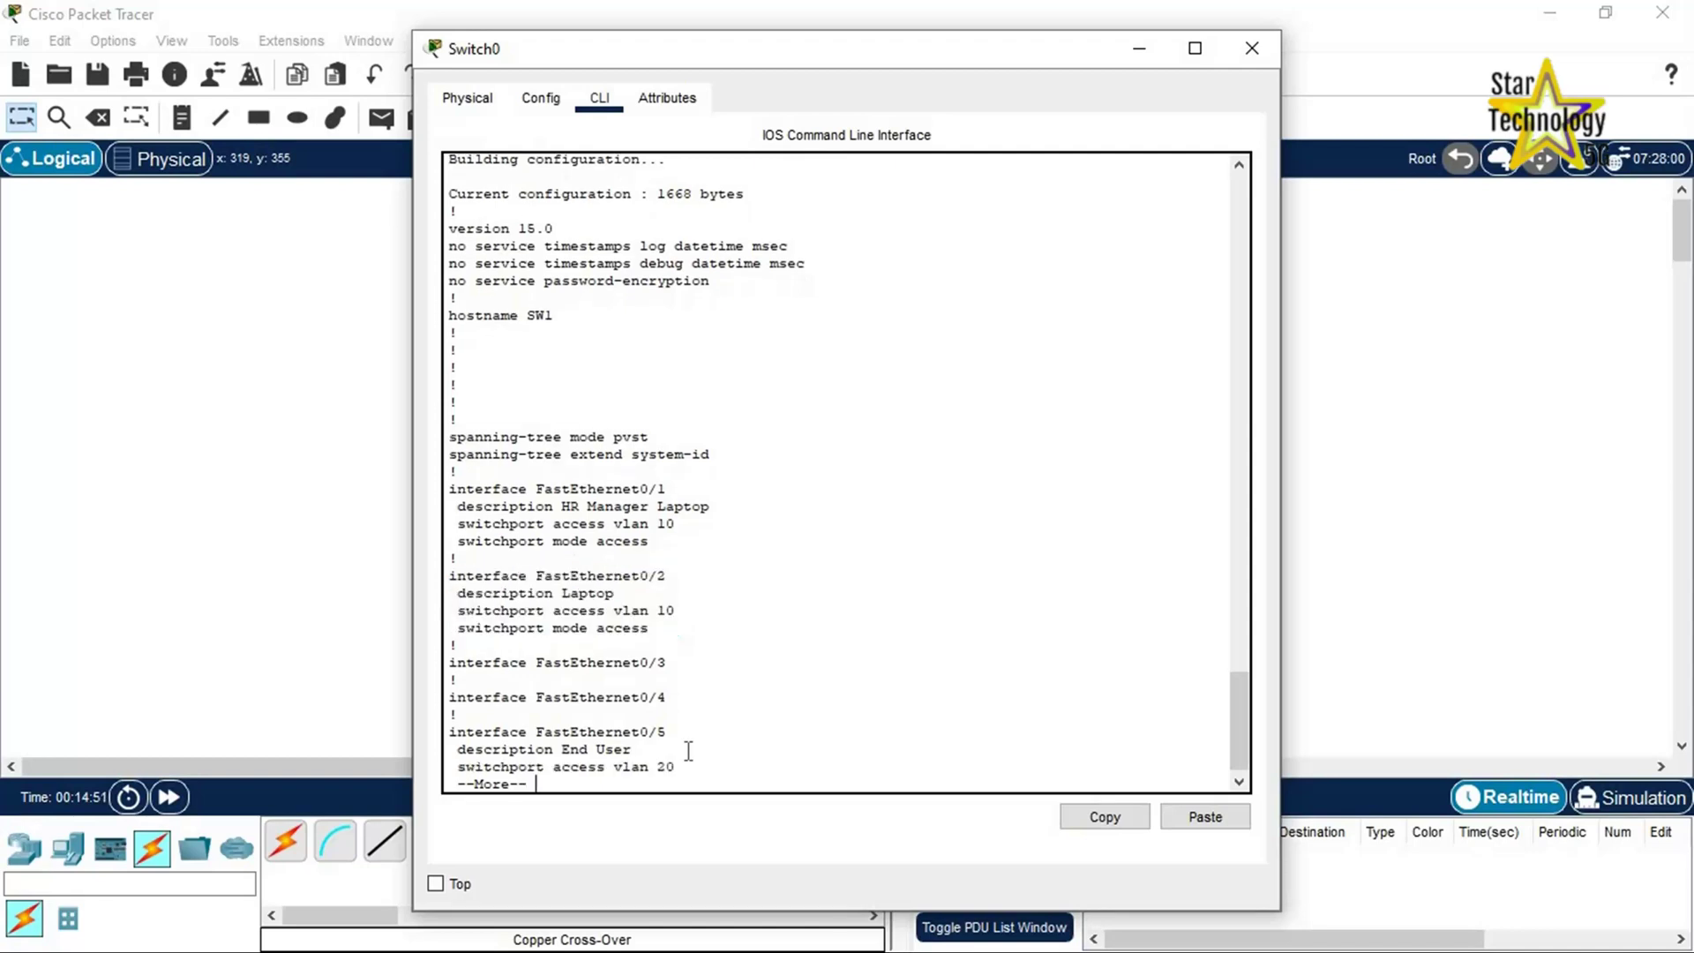
{"action": "left_click_drag", "start_coordinate": [450, 176], "coordinate": [681, 333]}
{"action": "left_click_drag", "start_coordinate": [702, 437], "coordinate": [709, 663]}
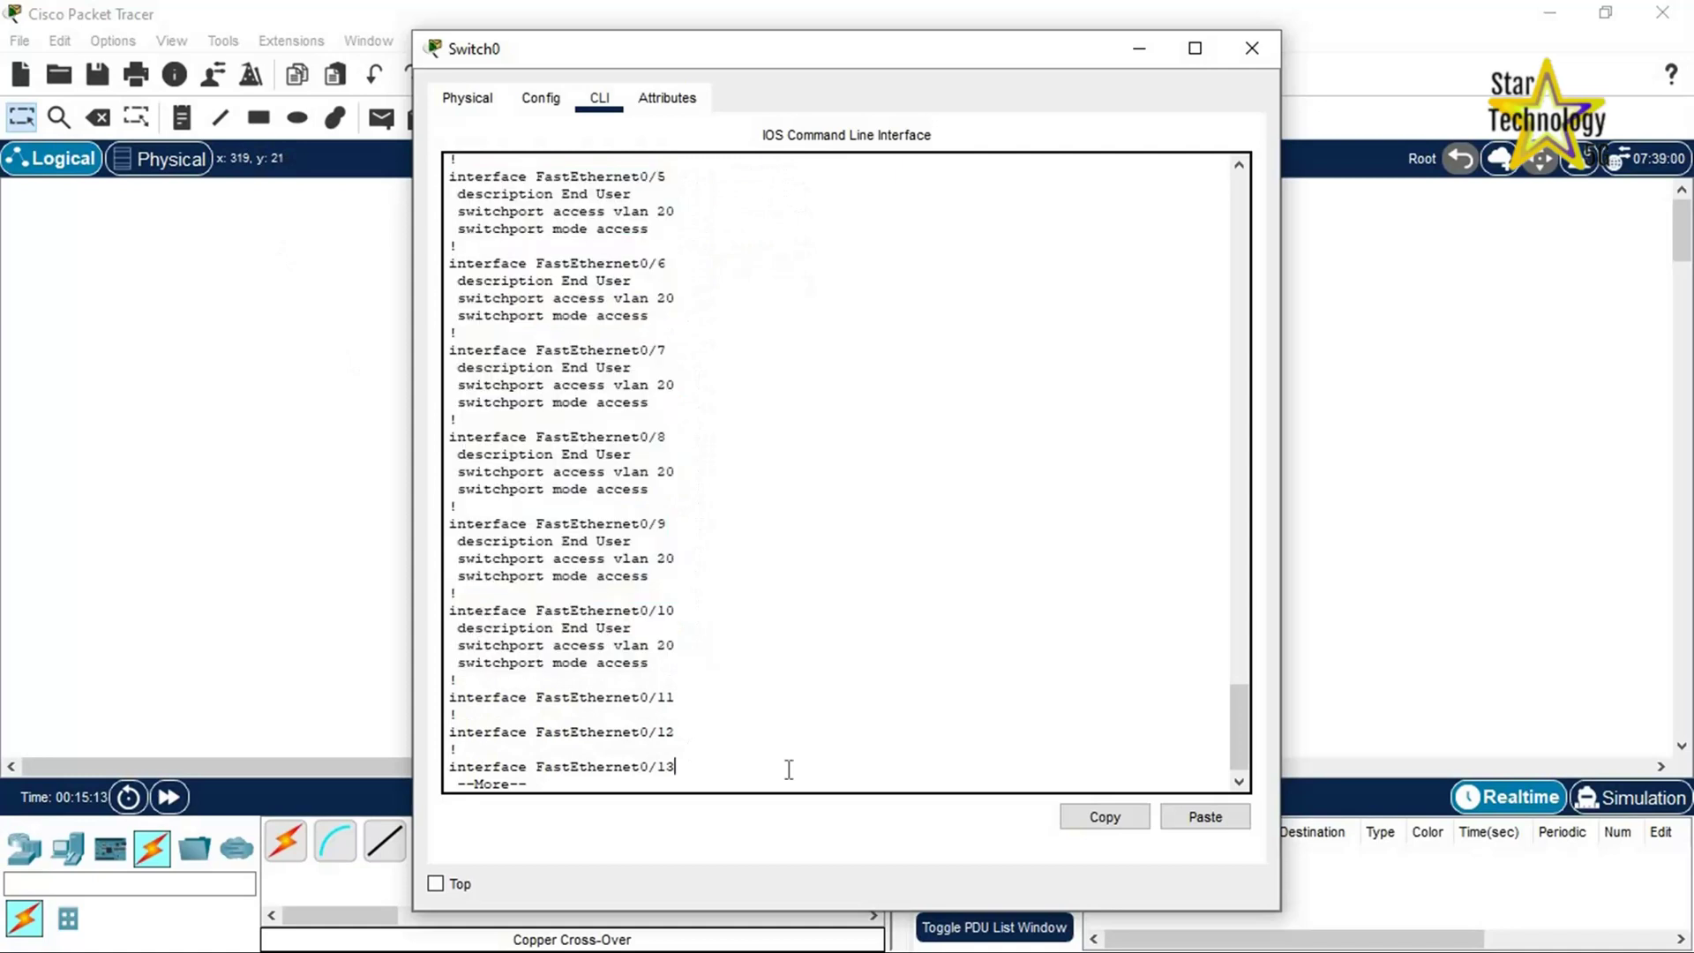
Step: Page on through the running configuration and examine the entries for FastEthernet0/11 to FastEthernet0/24
{"action": "key", "text": "Return"}
{"action": "key", "text": "Return"}
{"action": "key", "text": "Return"}
{"action": "key", "text": "Return"}
{"action": "key", "text": "Return"}
{"action": "key", "text": "Return"}
{"action": "key", "text": "Return"}
{"action": "key", "text": "Return"}
{"action": "key", "text": "Return"}
{"action": "key", "text": "Return"}
{"action": "key", "text": "Return"}
{"action": "key", "text": "Return"}
{"action": "key", "text": "Return"}
{"action": "key", "text": "Return"}
{"action": "key", "text": "Return"}
{"action": "key", "text": "Return"}
{"action": "key", "text": "Return"}
{"action": "key", "text": "Return"}
{"action": "key", "text": "Return"}
{"action": "key", "text": "Return"}
{"action": "key", "text": "Return"}
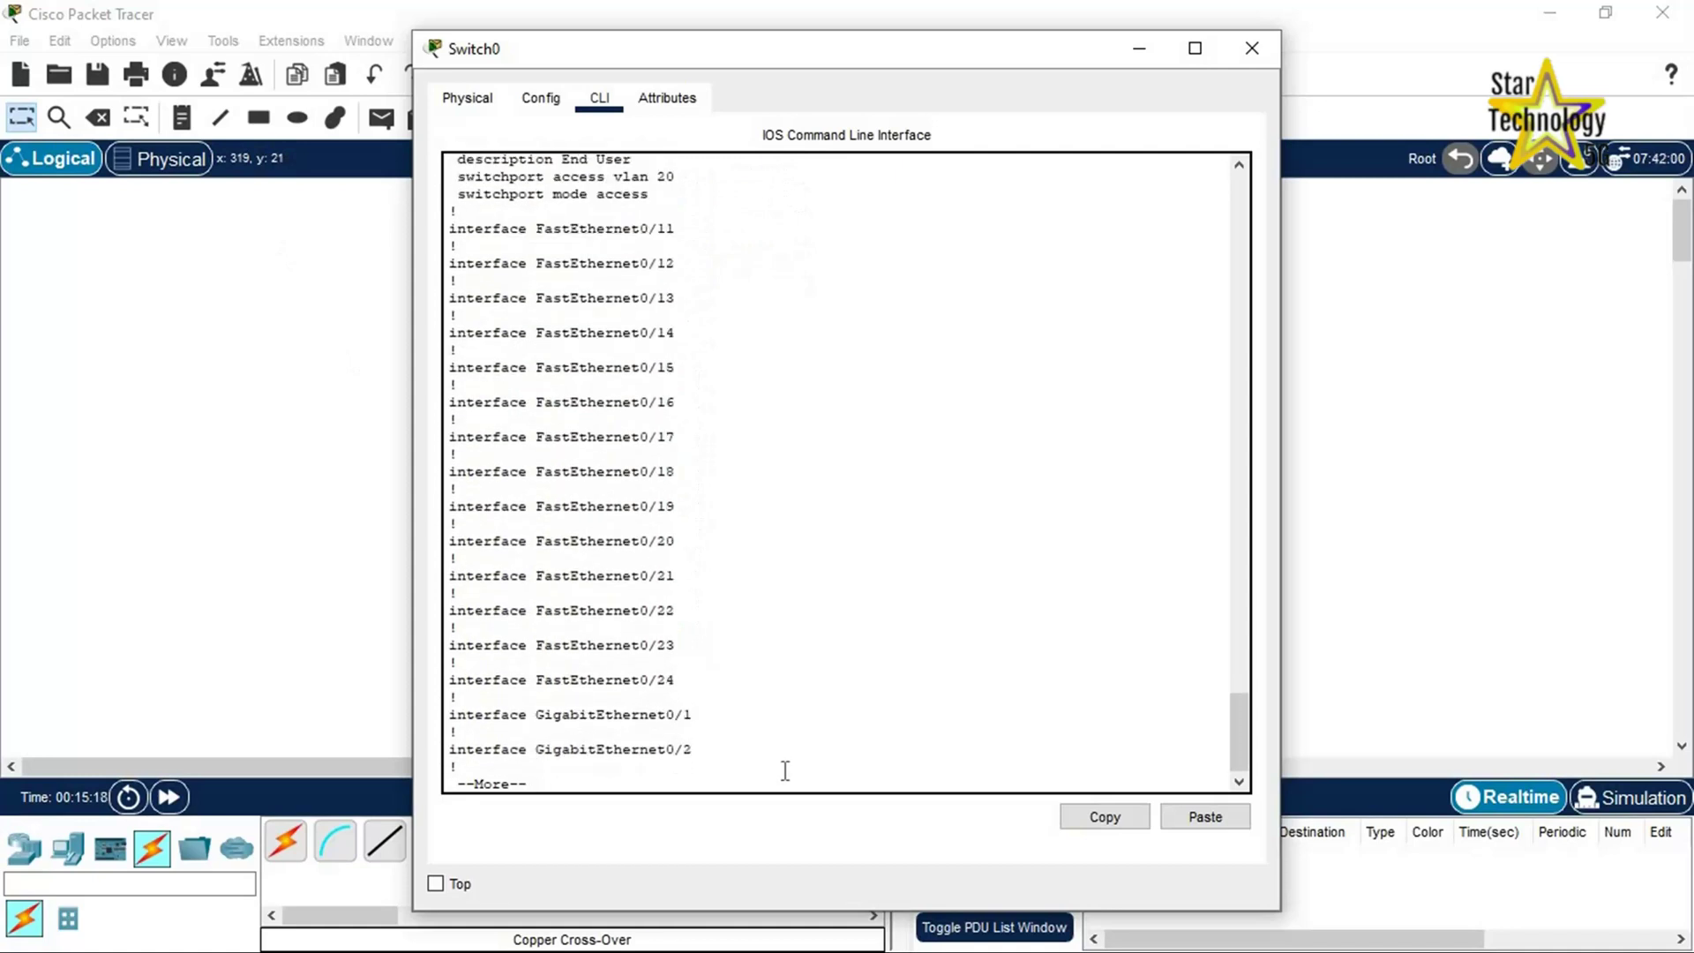
{"action": "left_click_drag", "start_coordinate": [676, 680], "coordinate": [448, 263]}
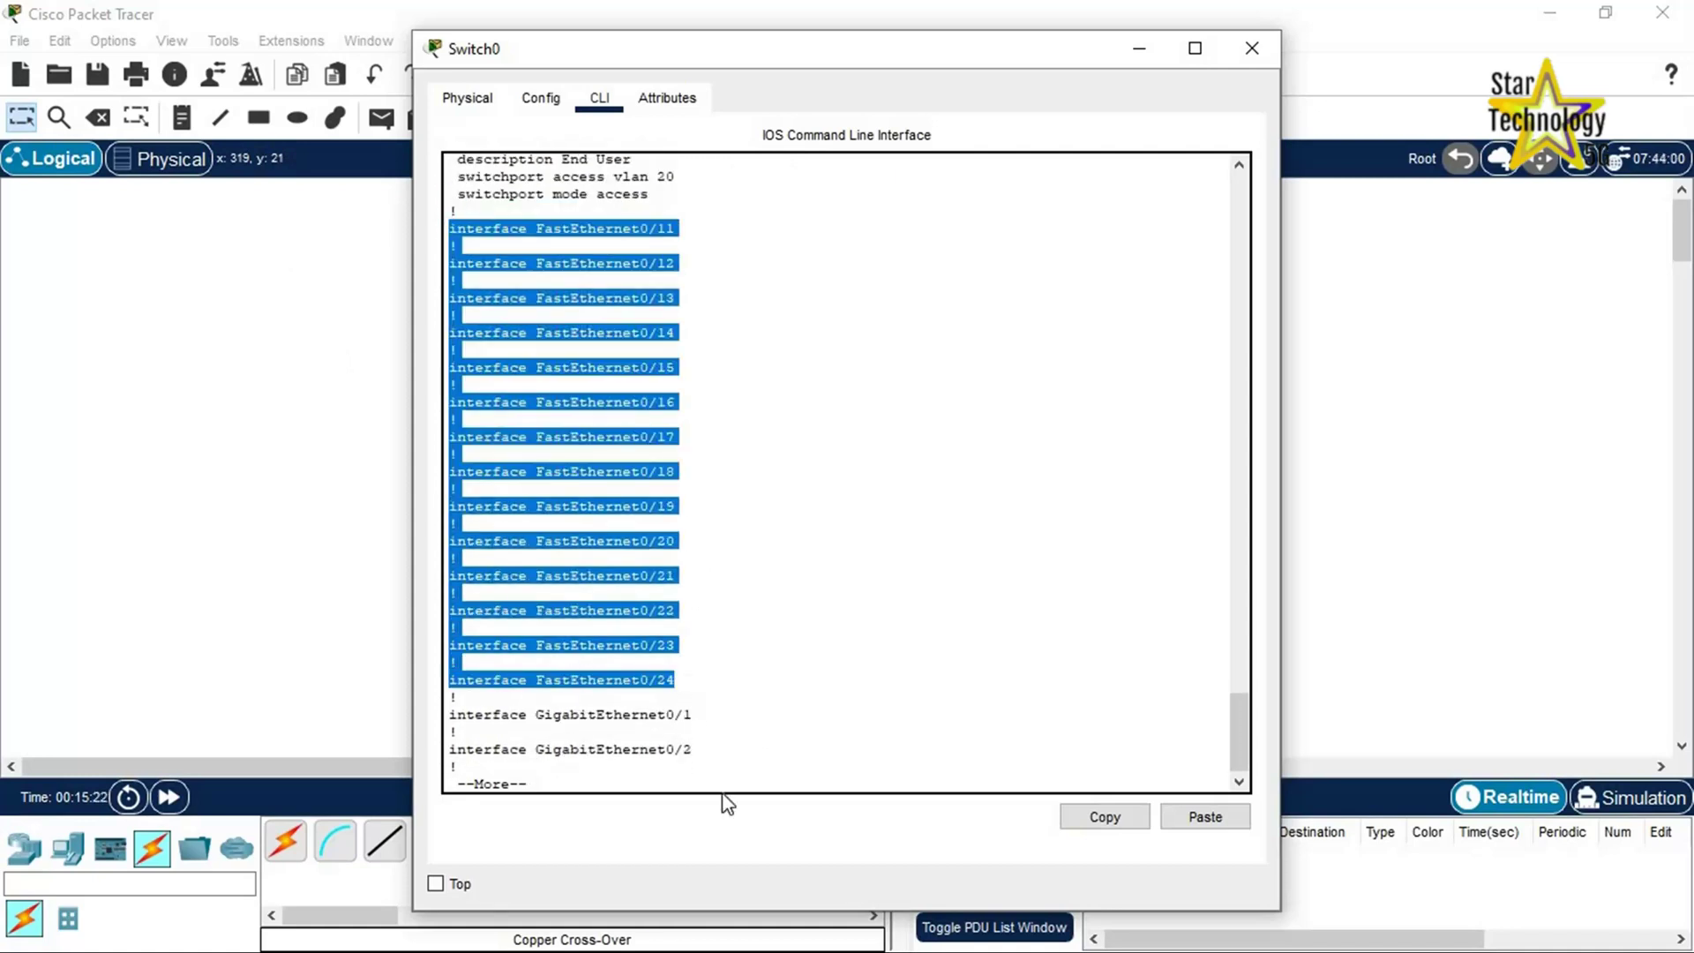
{"action": "left_click", "coordinate": [1040, 703]}
{"action": "scroll", "coordinate": [1231, 769], "scroll_direction": "up", "scroll_amount": 1}
{"action": "scroll", "coordinate": [1231, 770], "scroll_direction": "down", "scroll_amount": 1}
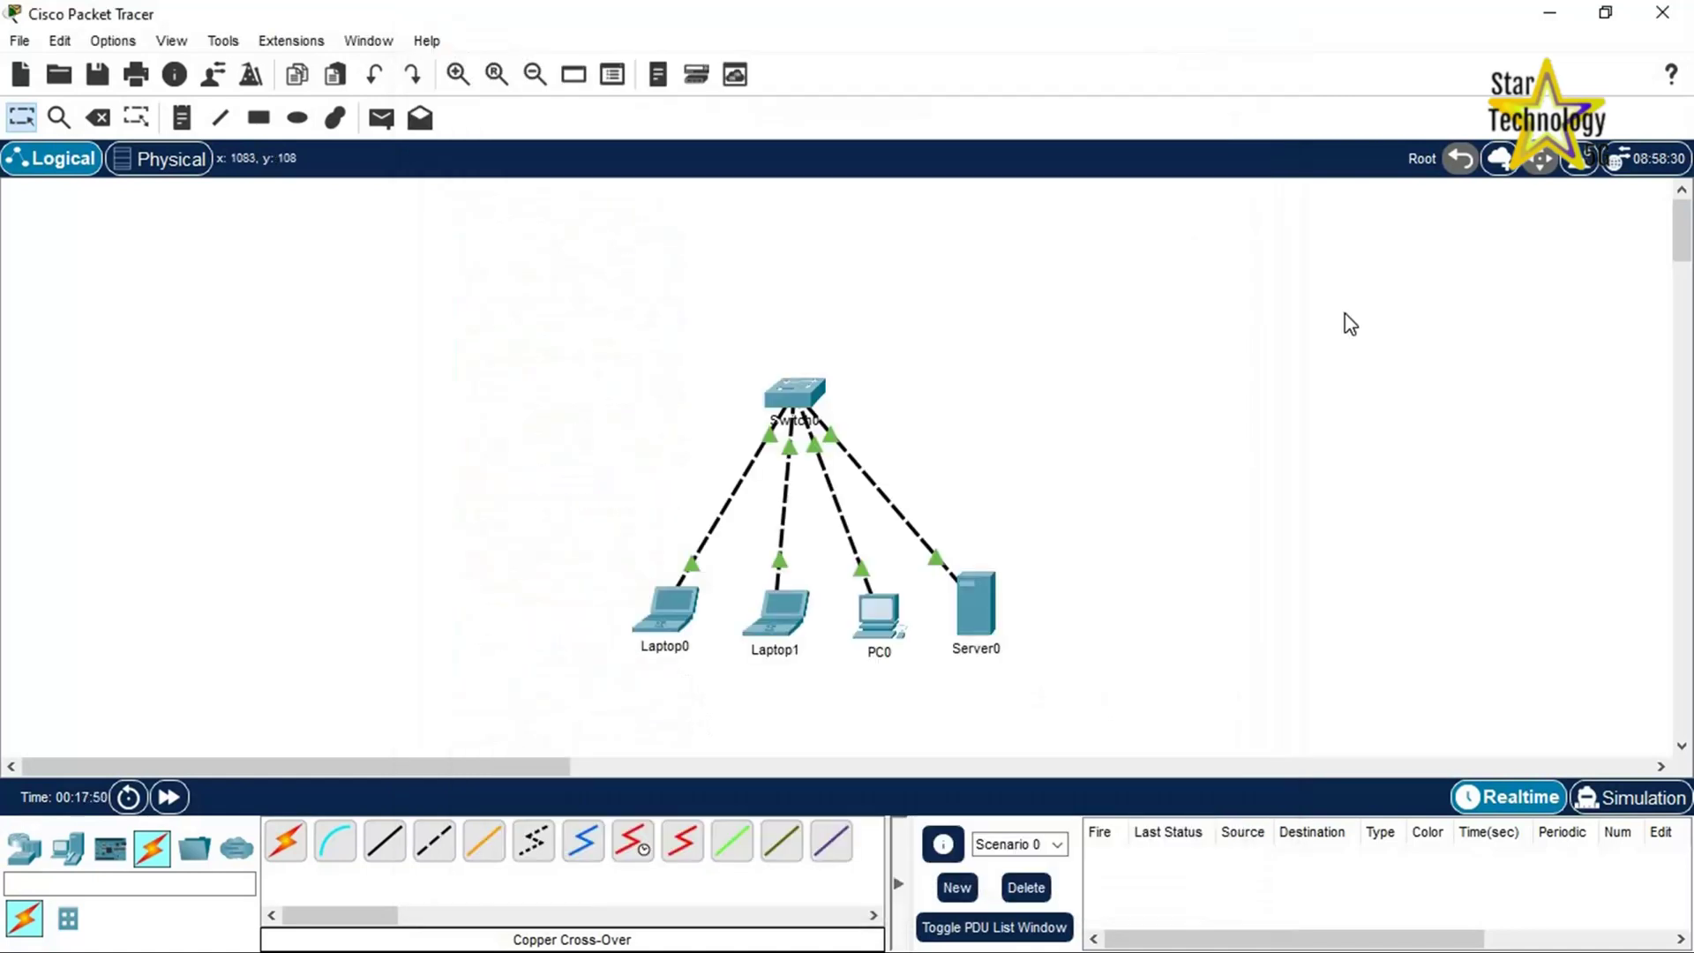
Step: Configure Laptop0 with the static IPv4 address 192.168.10.1, subnet mask 255.255.255.0 and default gateway 192.168.10.254
{"action": "left_click", "coordinate": [660, 618]}
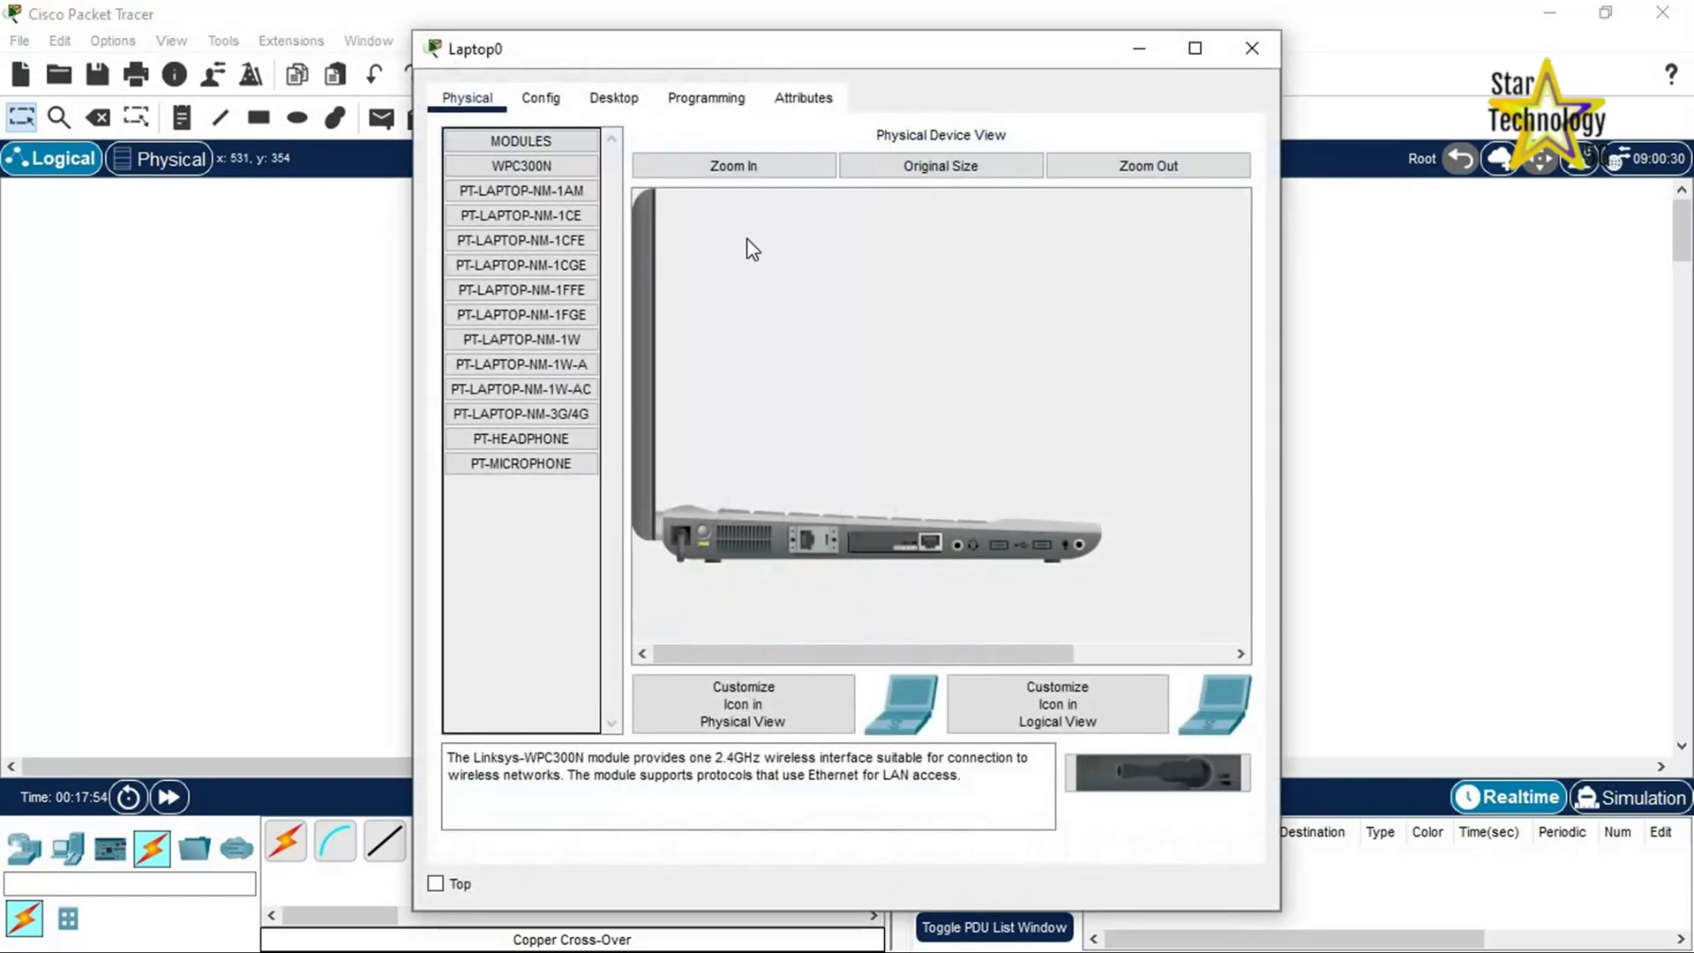
{"action": "left_click", "coordinate": [613, 98]}
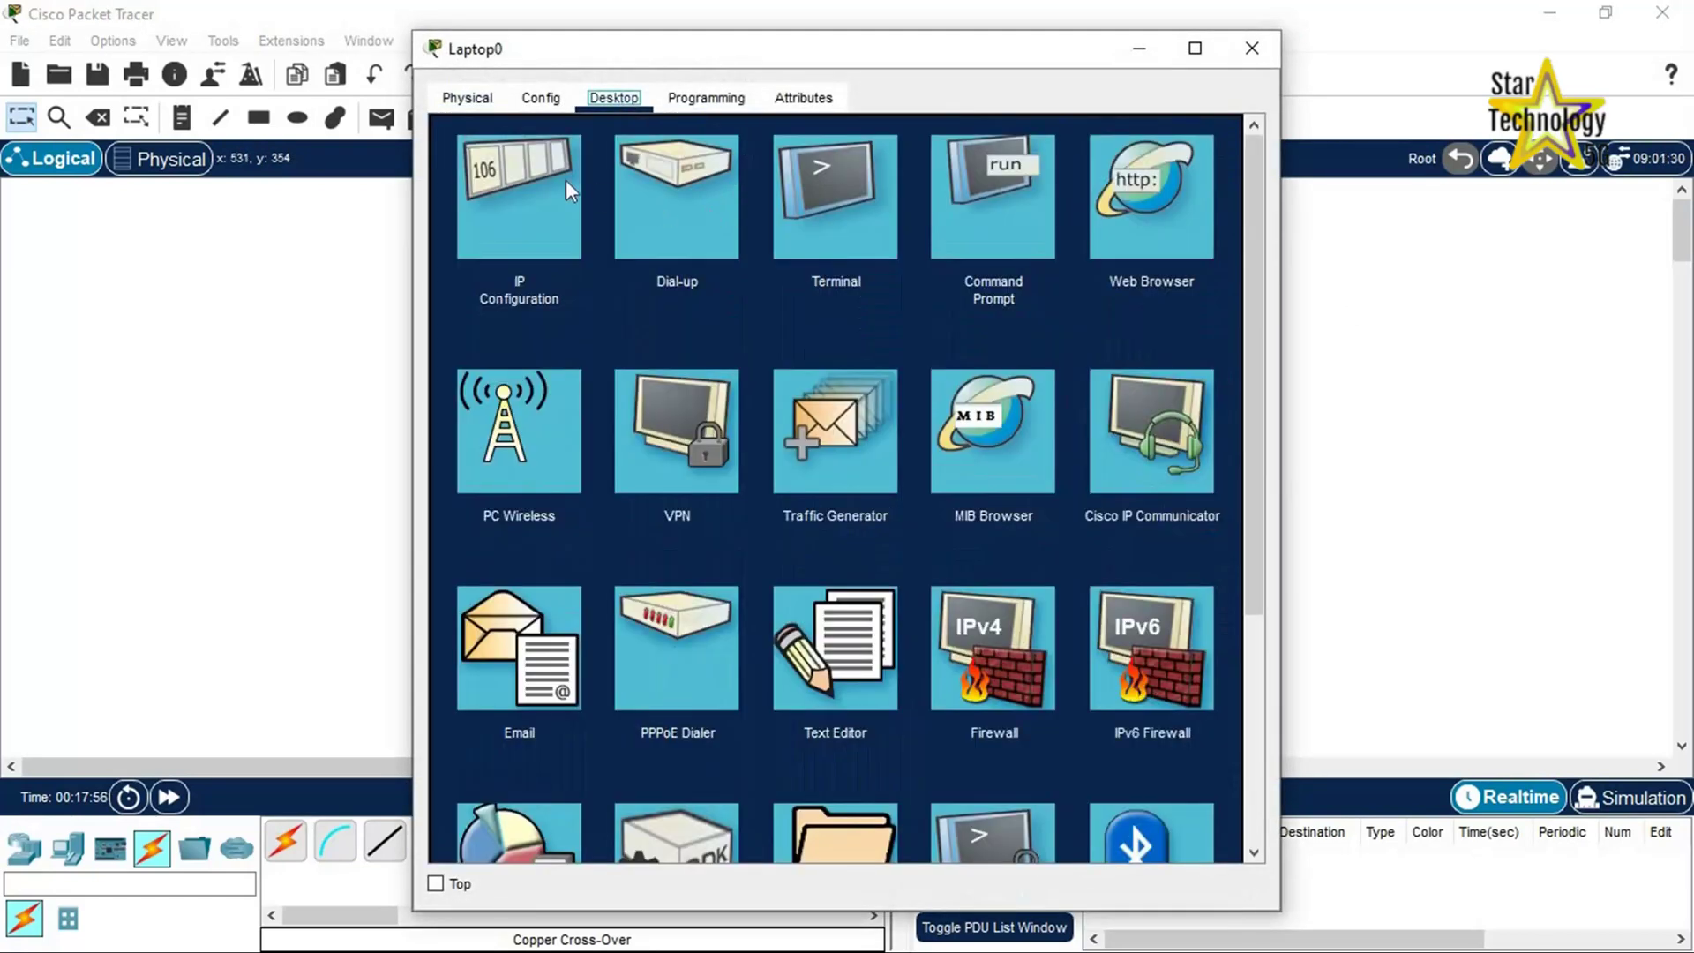
{"action": "left_click", "coordinate": [544, 176]}
{"action": "left_click", "coordinate": [761, 271]}
{"action": "type", "text": "192.168.10.1"}
{"action": "left_click", "coordinate": [756, 302]}
{"action": "key", "text": "Tab"}
{"action": "type", "text": "192.168"}
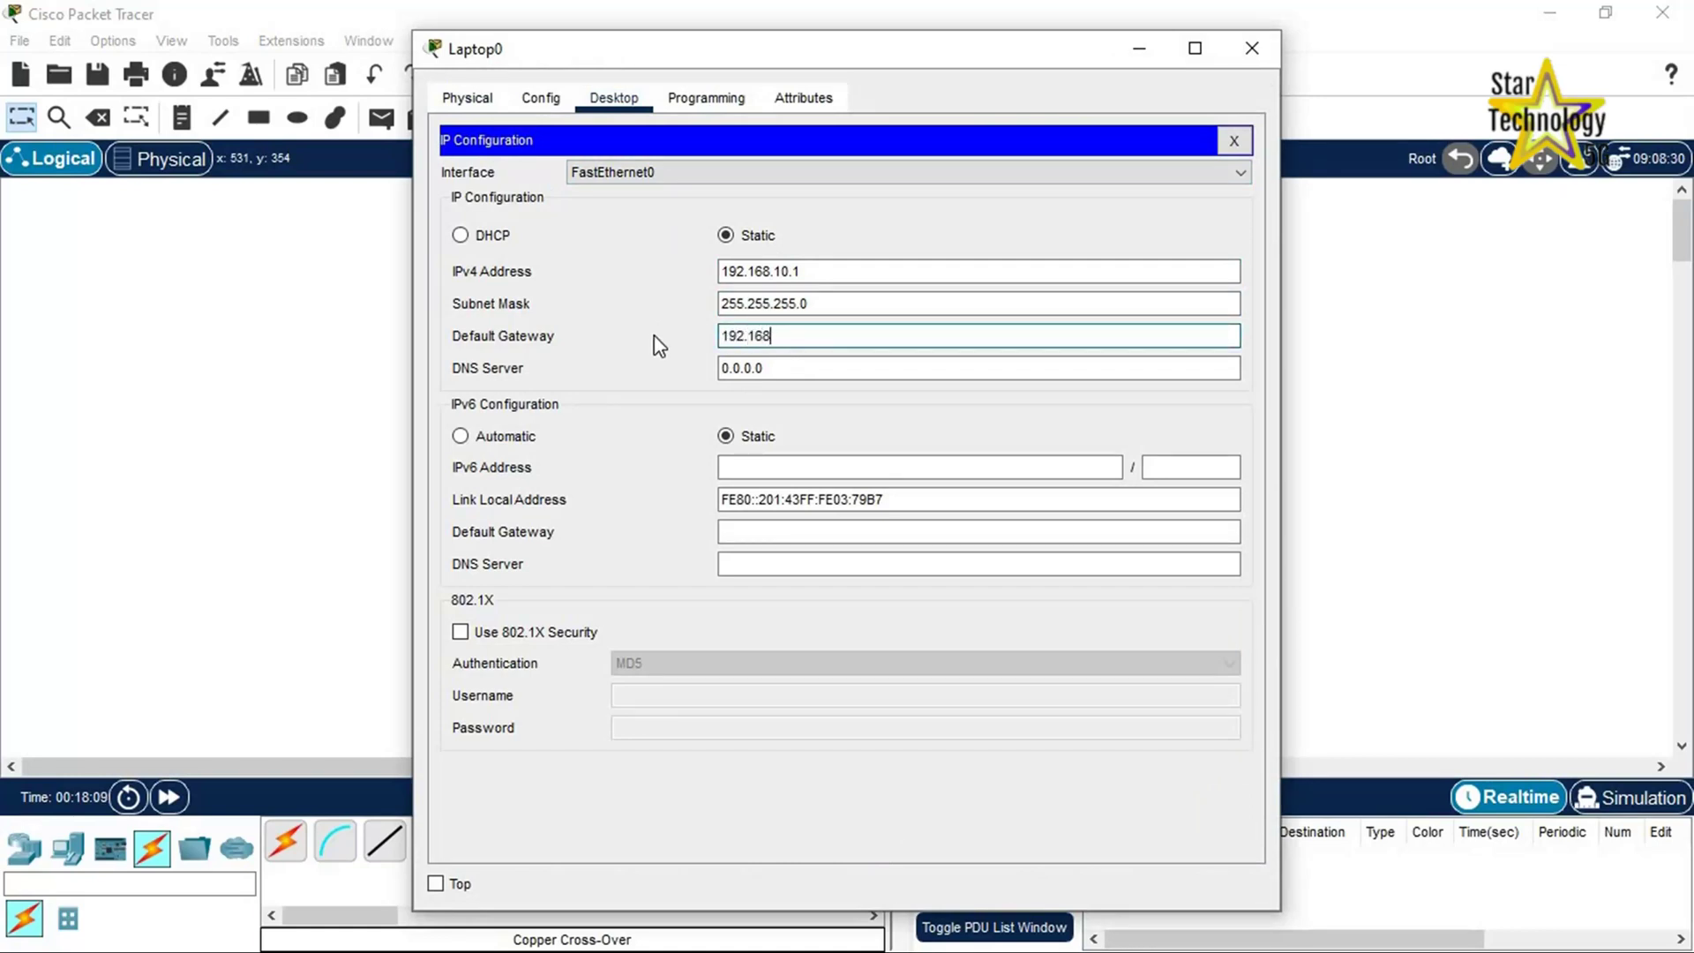
{"action": "type", "text": ".10.254"}
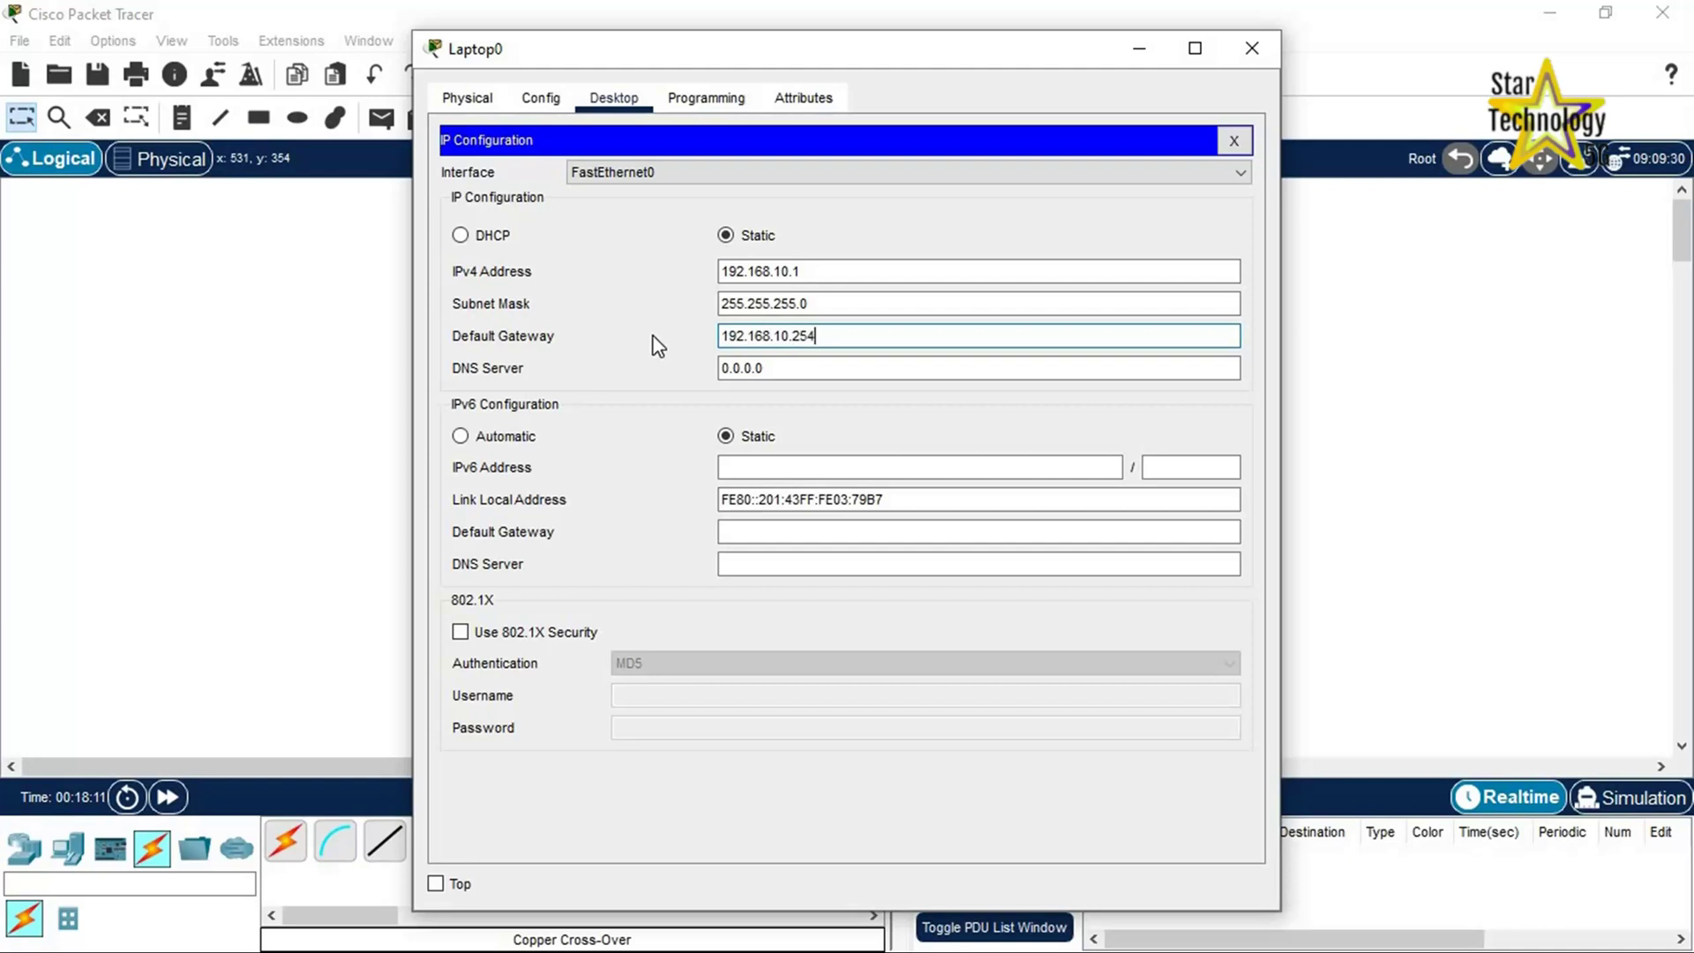
{"action": "left_click", "coordinate": [1252, 49]}
Step: Configure Laptop1 with the static IPv4 address 192.168.10.2, subnet mask 255.255.255.0 and default gateway 192.168.10.254
{"action": "left_click", "coordinate": [794, 607]}
{"action": "left_click", "coordinate": [624, 86]}
{"action": "left_click", "coordinate": [519, 196]}
{"action": "left_click", "coordinate": [763, 271]}
{"action": "type", "text": "192.168.10.2"}
{"action": "left_click", "coordinate": [759, 303]}
{"action": "key", "text": "Tab"}
{"action": "type", "text": "192.168.10.254"}
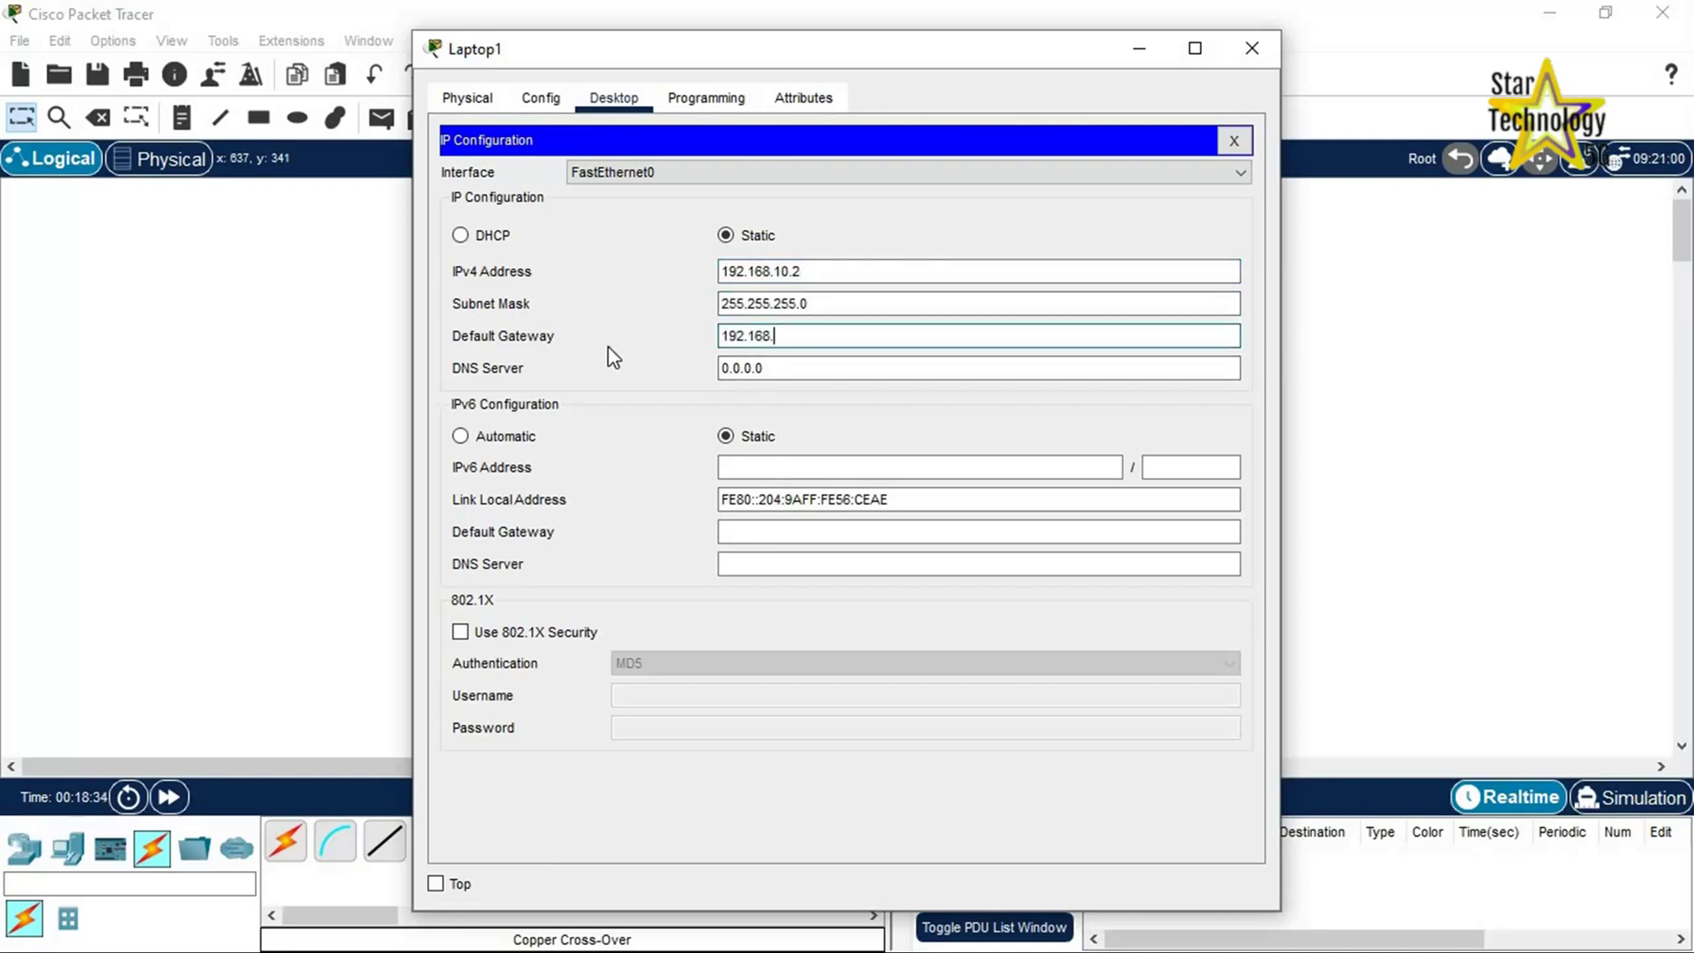
{"action": "left_click", "coordinate": [1251, 49]}
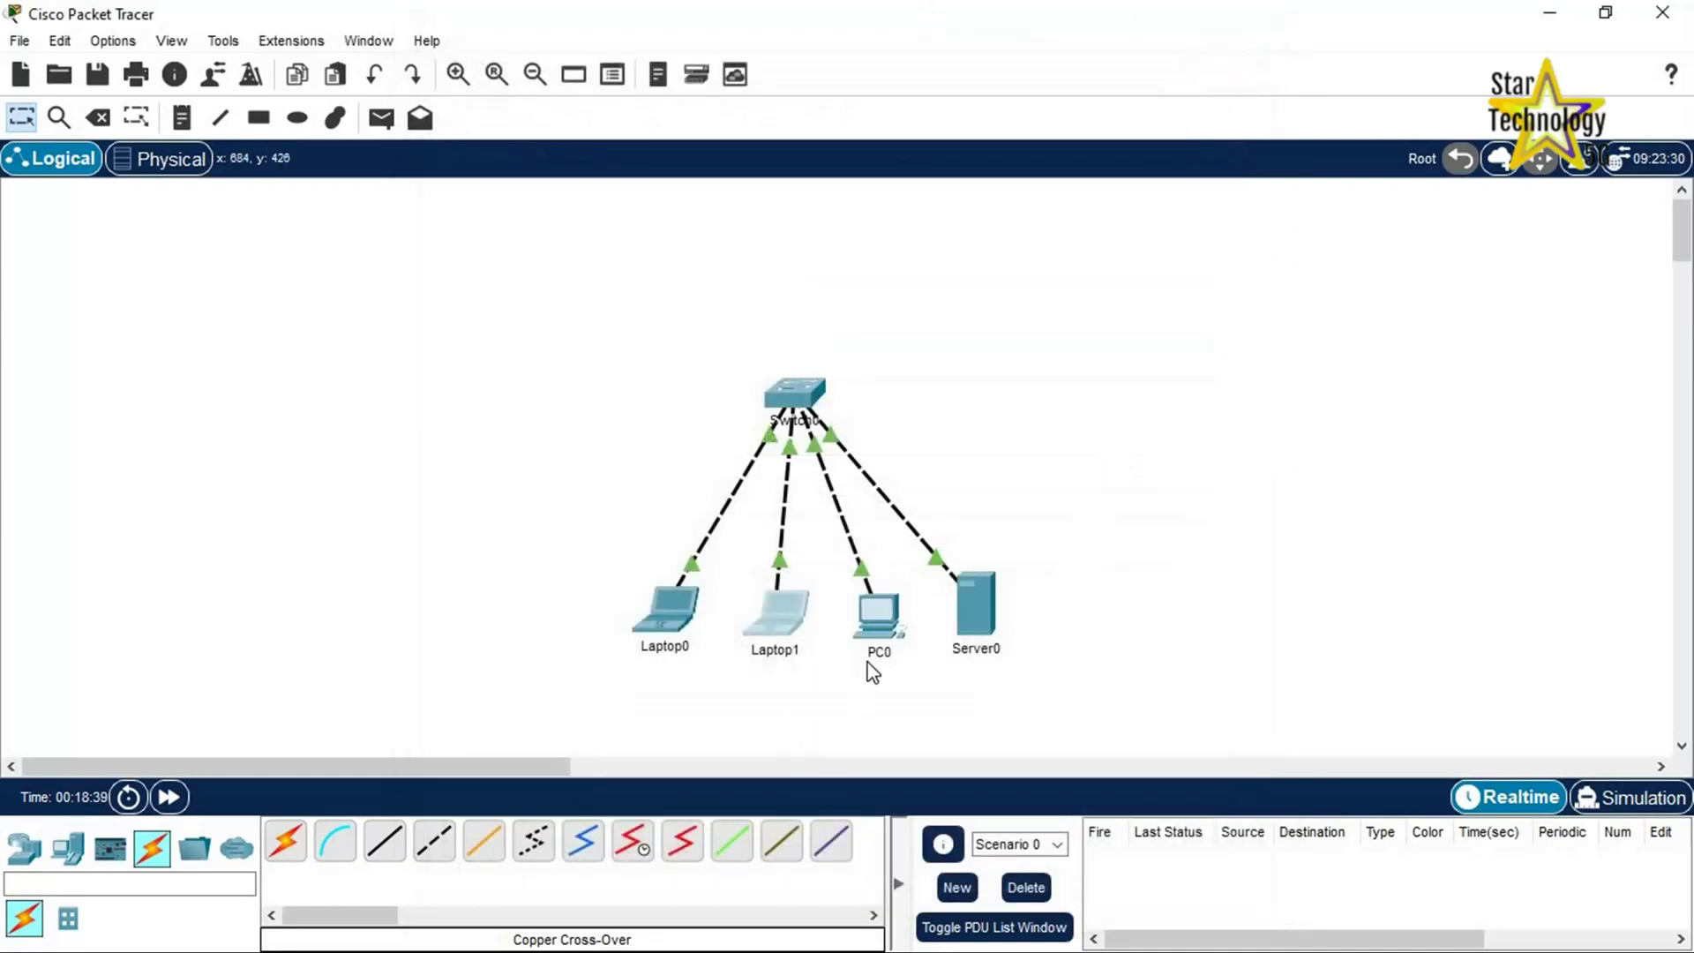
Step: Configure PC0 with the static IPv4 address 192.168.20.1, subnet mask 255.255.255.0 and default gateway 192.168.20.254
{"action": "left_click", "coordinate": [888, 620]}
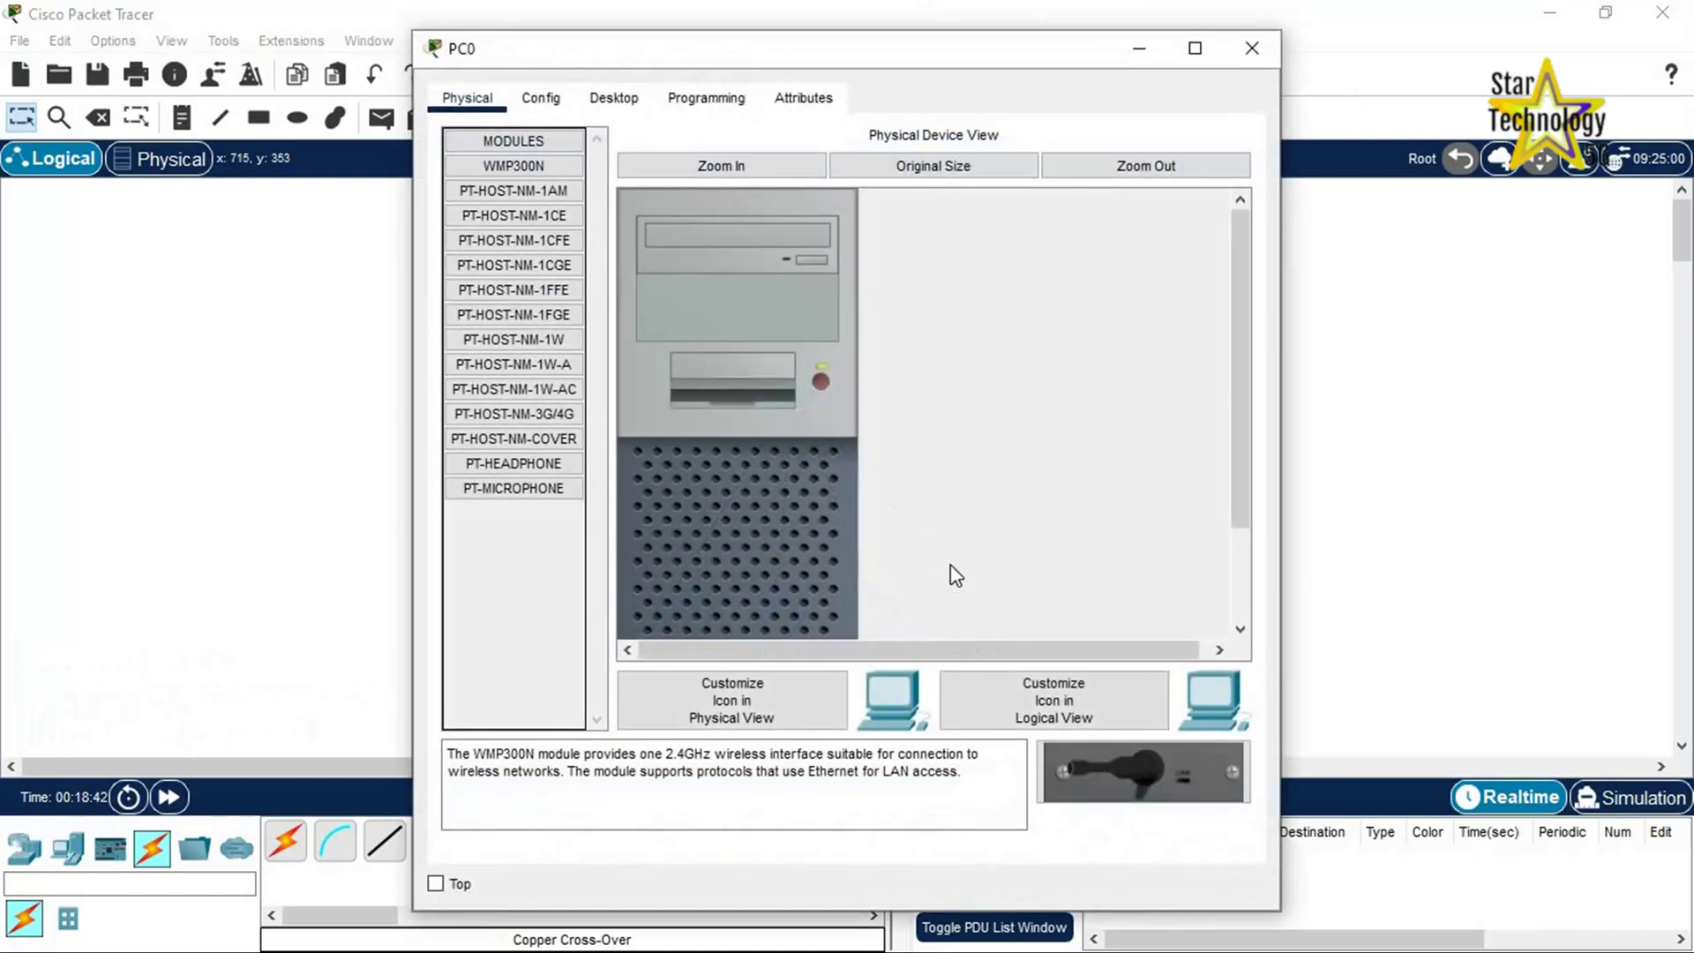
{"action": "left_click", "coordinate": [616, 102]}
{"action": "left_click", "coordinate": [509, 177]}
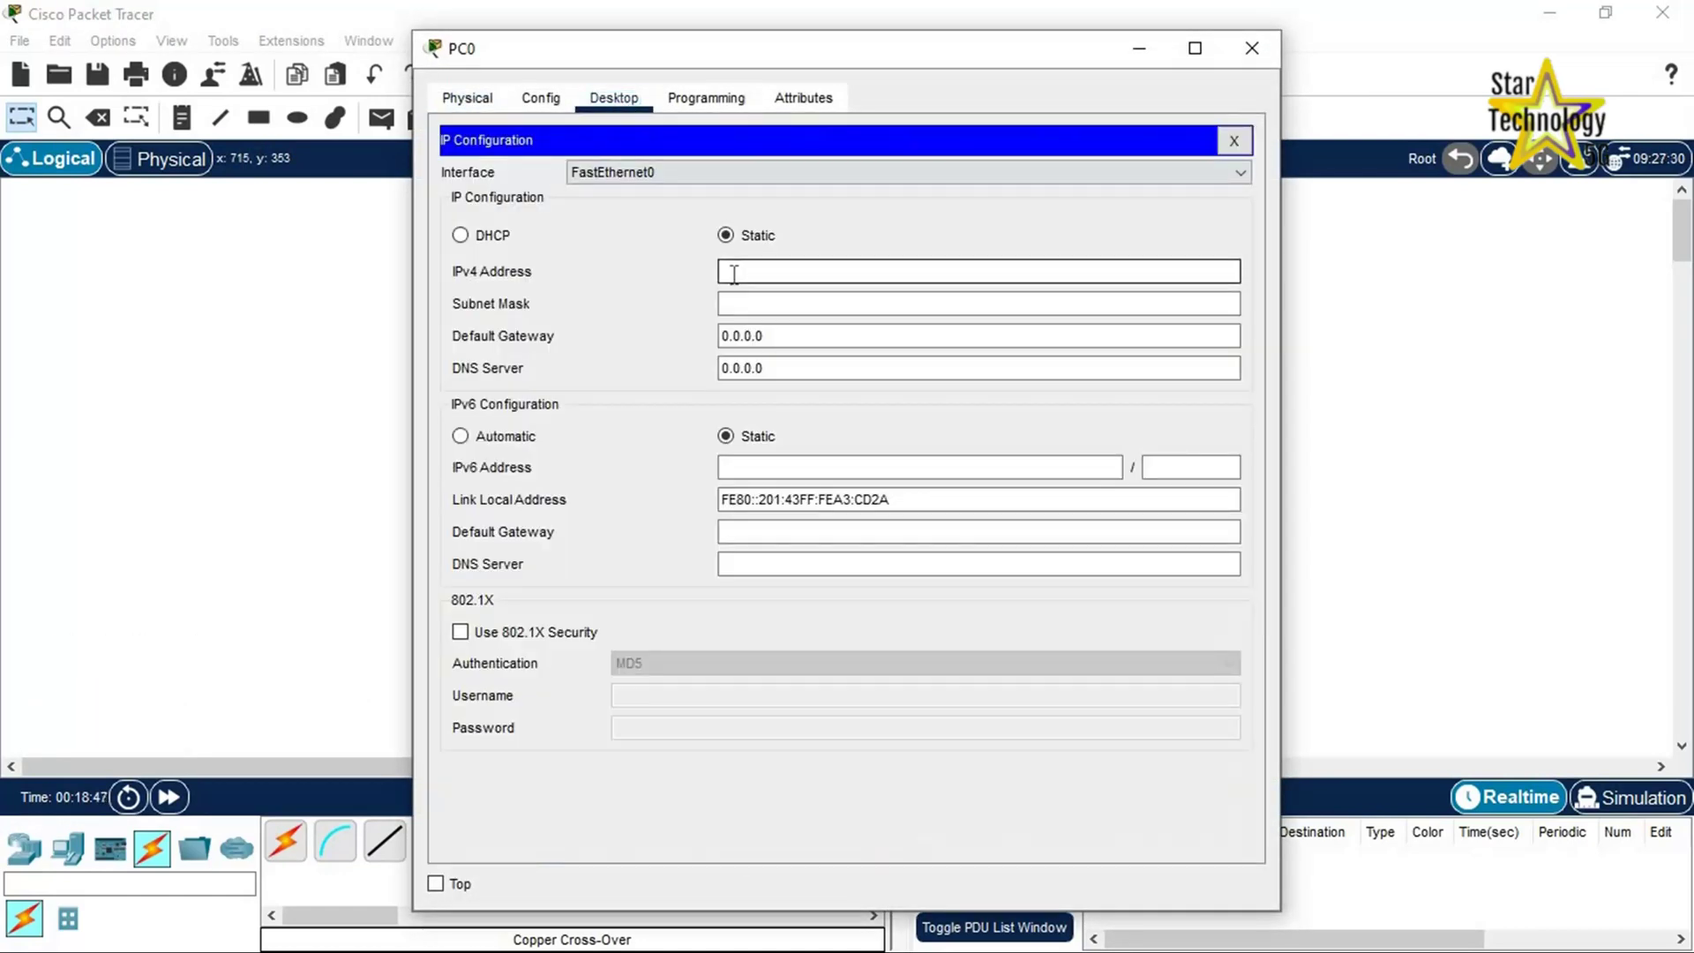
{"action": "type", "text": "192.168.20.1"}
{"action": "left_click", "coordinate": [734, 301]}
{"action": "left_click", "coordinate": [754, 335]}
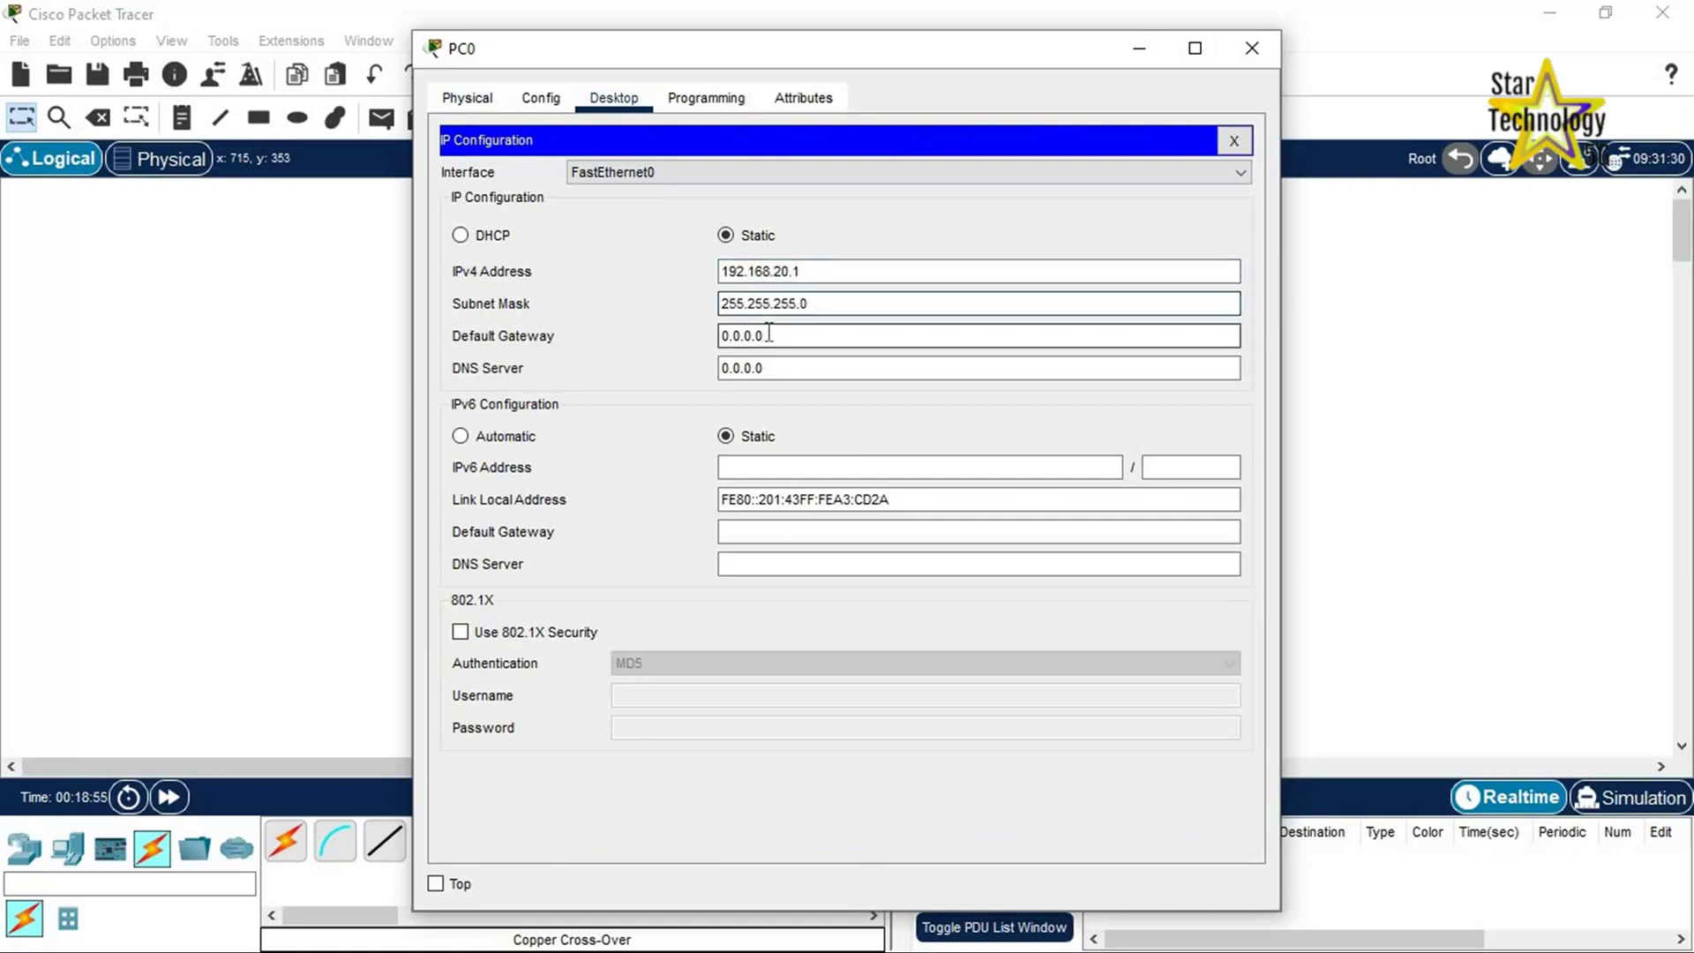
{"action": "left_click_drag", "start_coordinate": [773, 335], "coordinate": [699, 335]}
{"action": "type", "text": "192.168.20.254"}
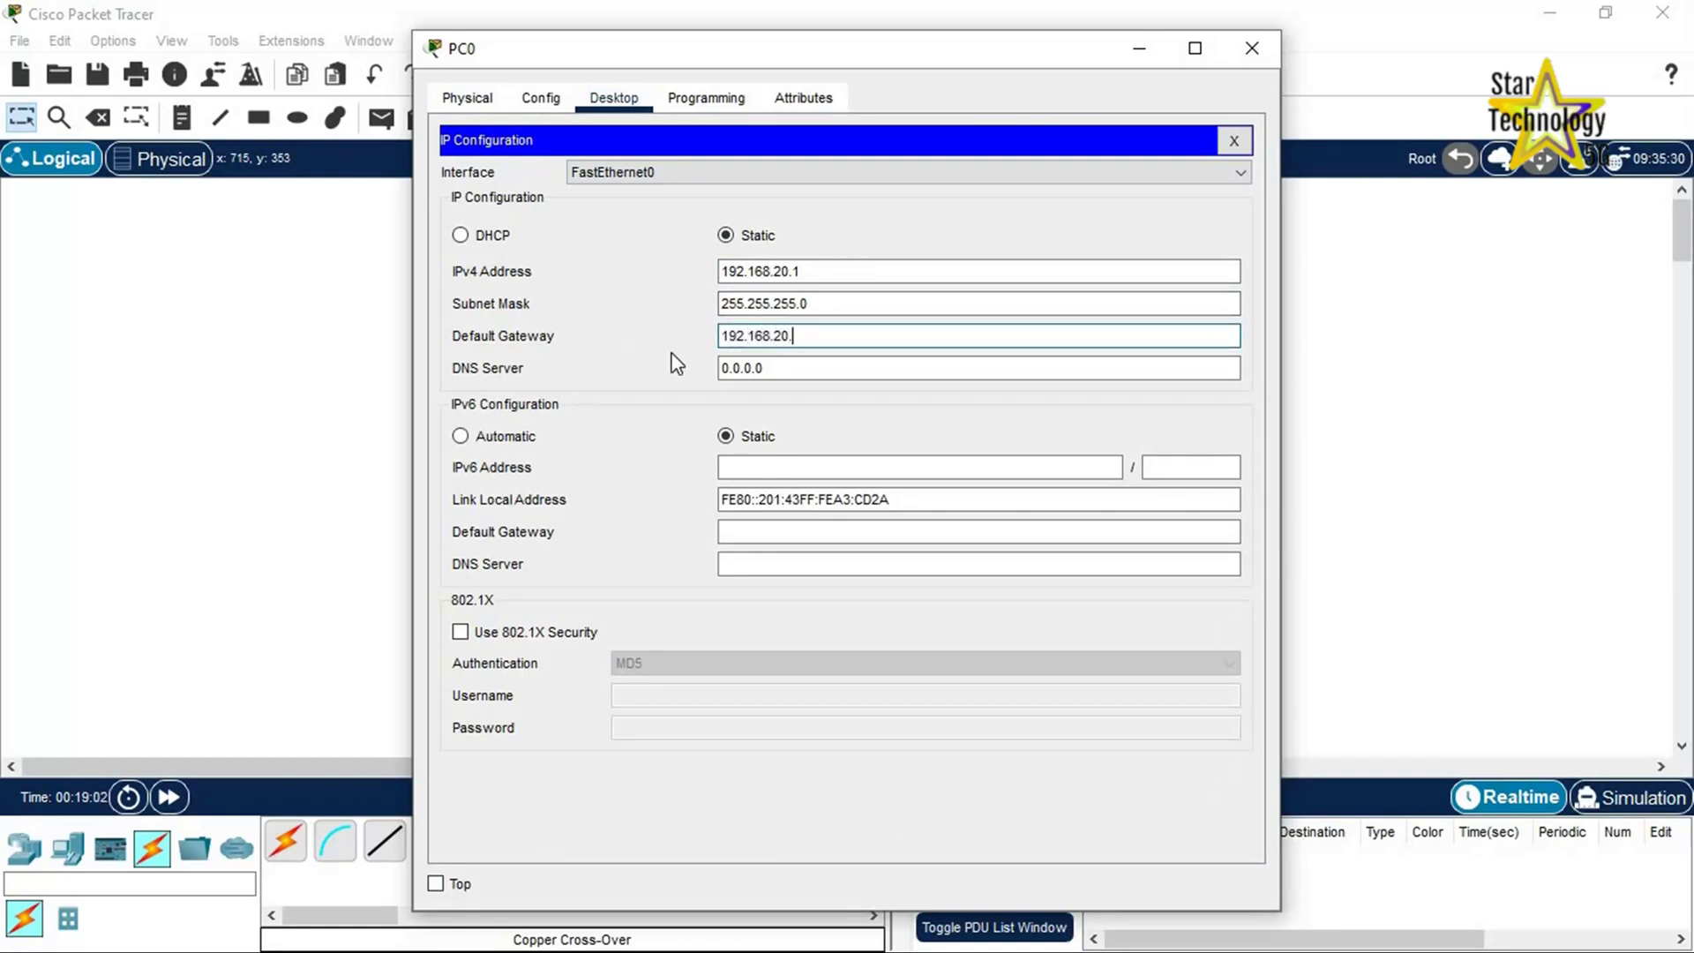
{"action": "left_click", "coordinate": [1251, 49]}
Step: Configure Server0 with the static IPv4 address 192.168.20.254, subnet mask 255.255.255.0 and default gateway 192.168.20.254
{"action": "left_click", "coordinate": [975, 600]}
{"action": "left_click", "coordinate": [697, 98]}
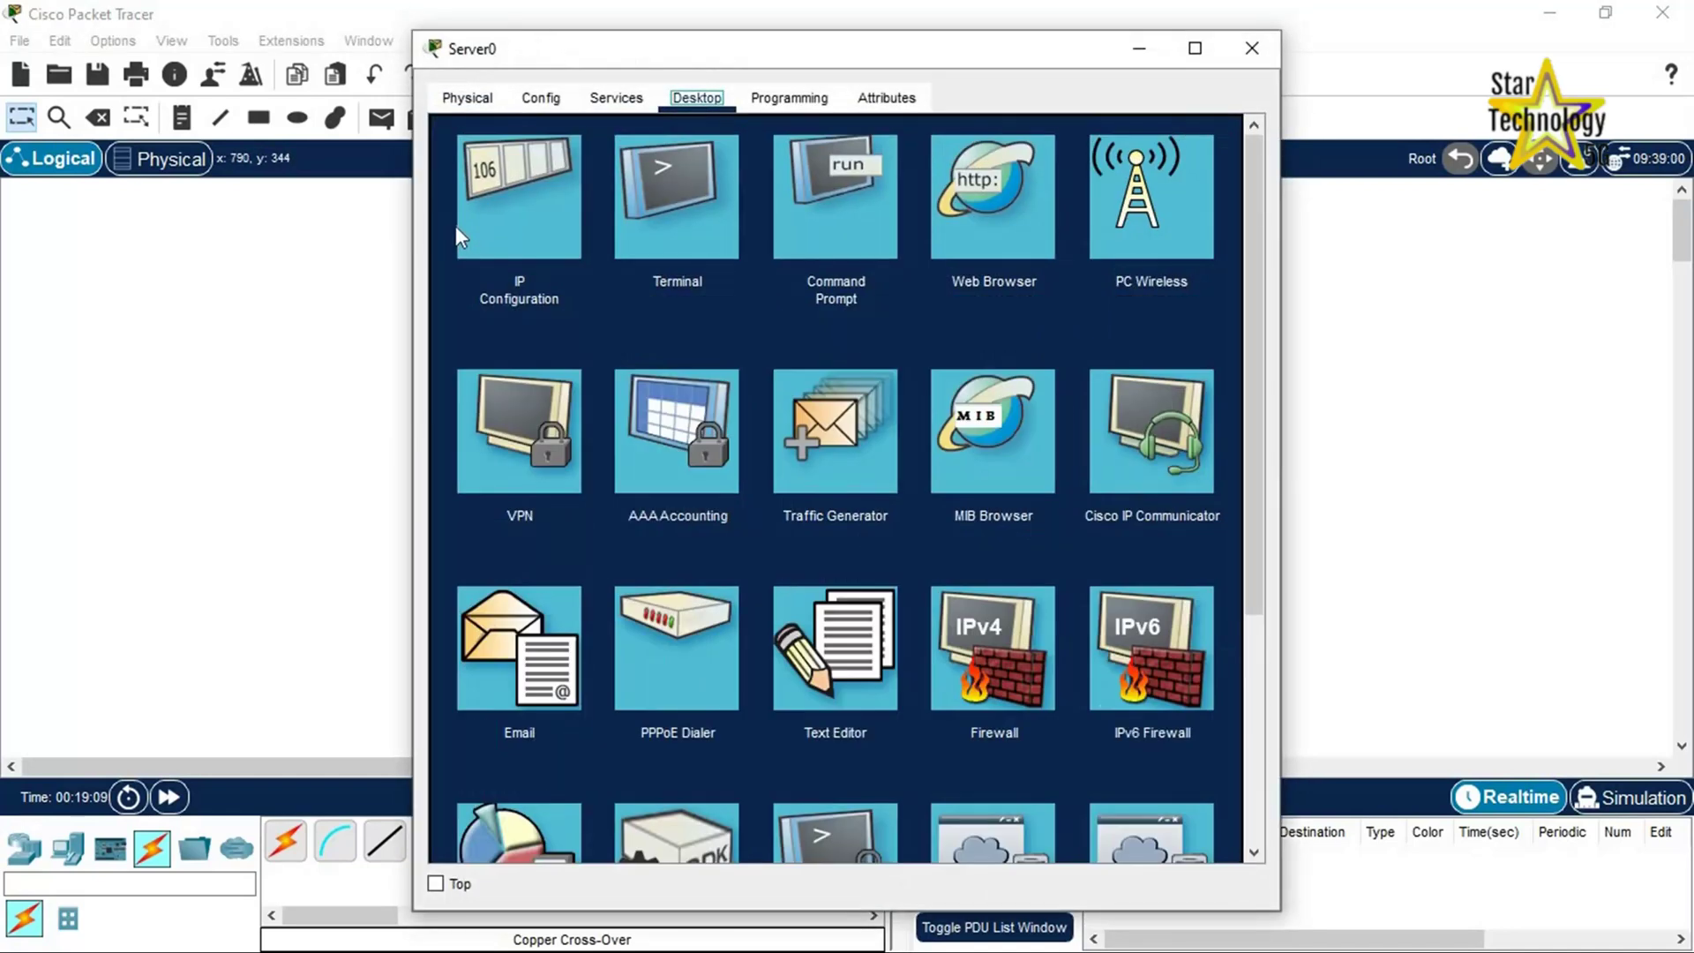
{"action": "left_click", "coordinate": [476, 212]}
{"action": "left_click", "coordinate": [768, 243]}
{"action": "type", "text": "192.168.20.254"}
{"action": "key", "text": "Tab"}
{"action": "key", "text": "Tab"}
{"action": "type", "text": "192.168.20.254"}
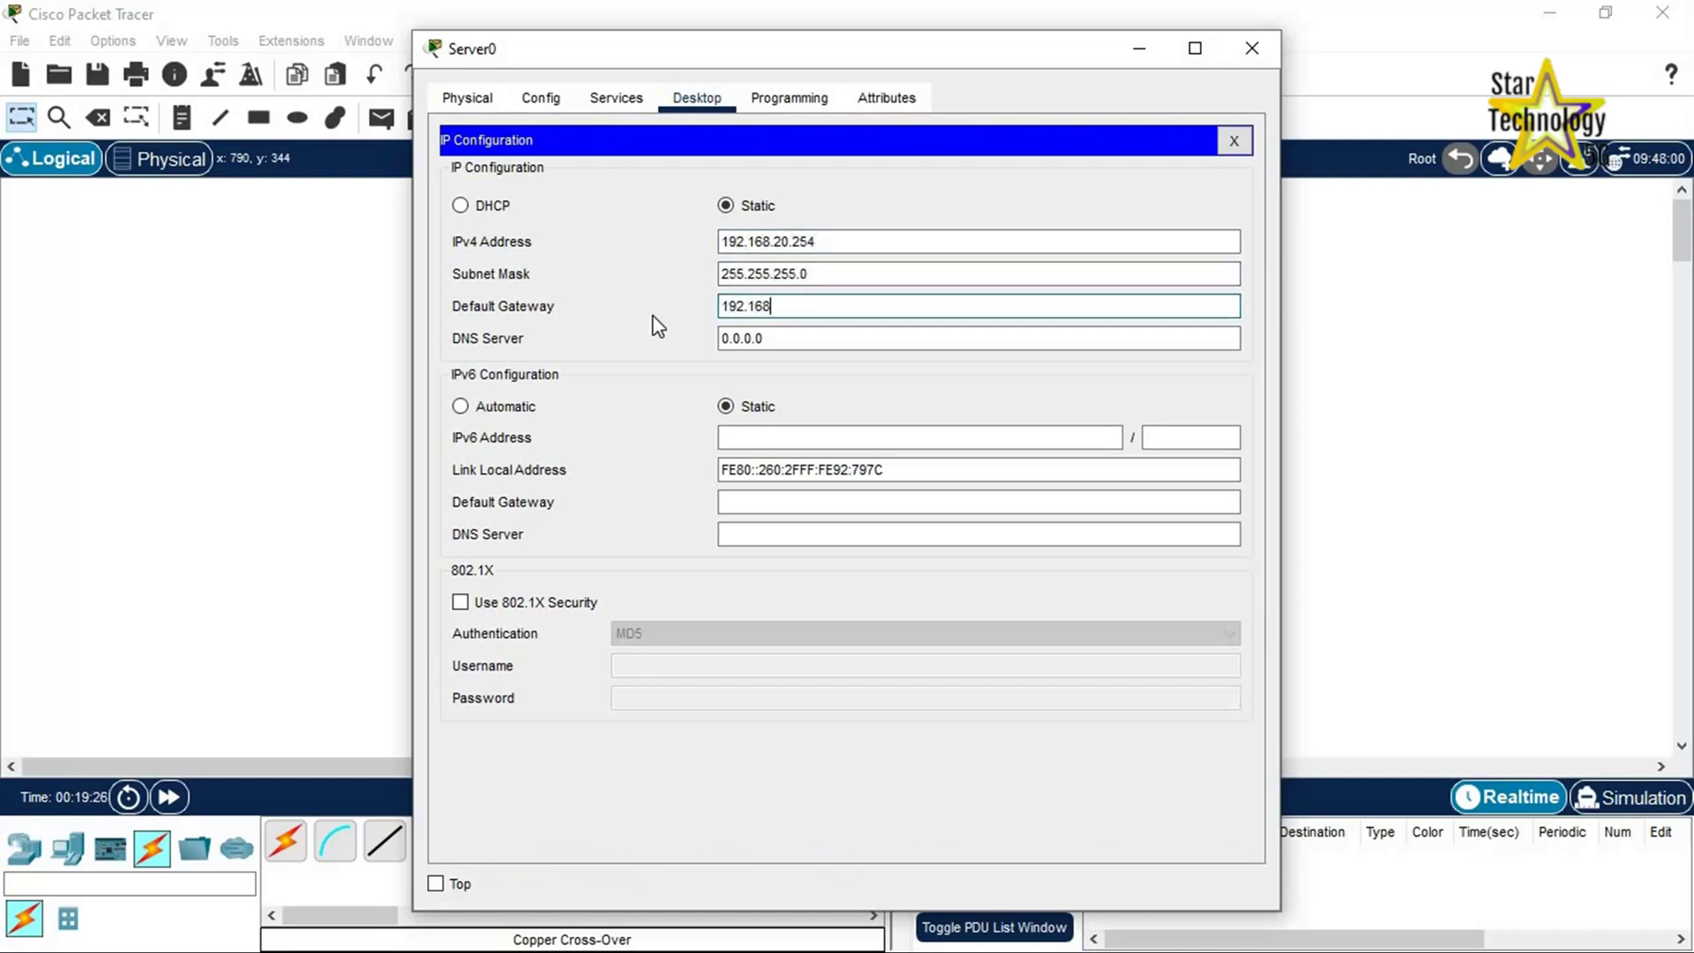
{"action": "left_click", "coordinate": [1251, 48]}
Step: Rename the two laptops in the topology after their IP addresses: Laptop0 as 192.168.10.1 and Laptop1 as 192.168.10.2
{"action": "left_click", "coordinate": [670, 651]}
{"action": "key", "text": "ctrl+a"}
{"action": "type", "text": "192.168.10.1"}
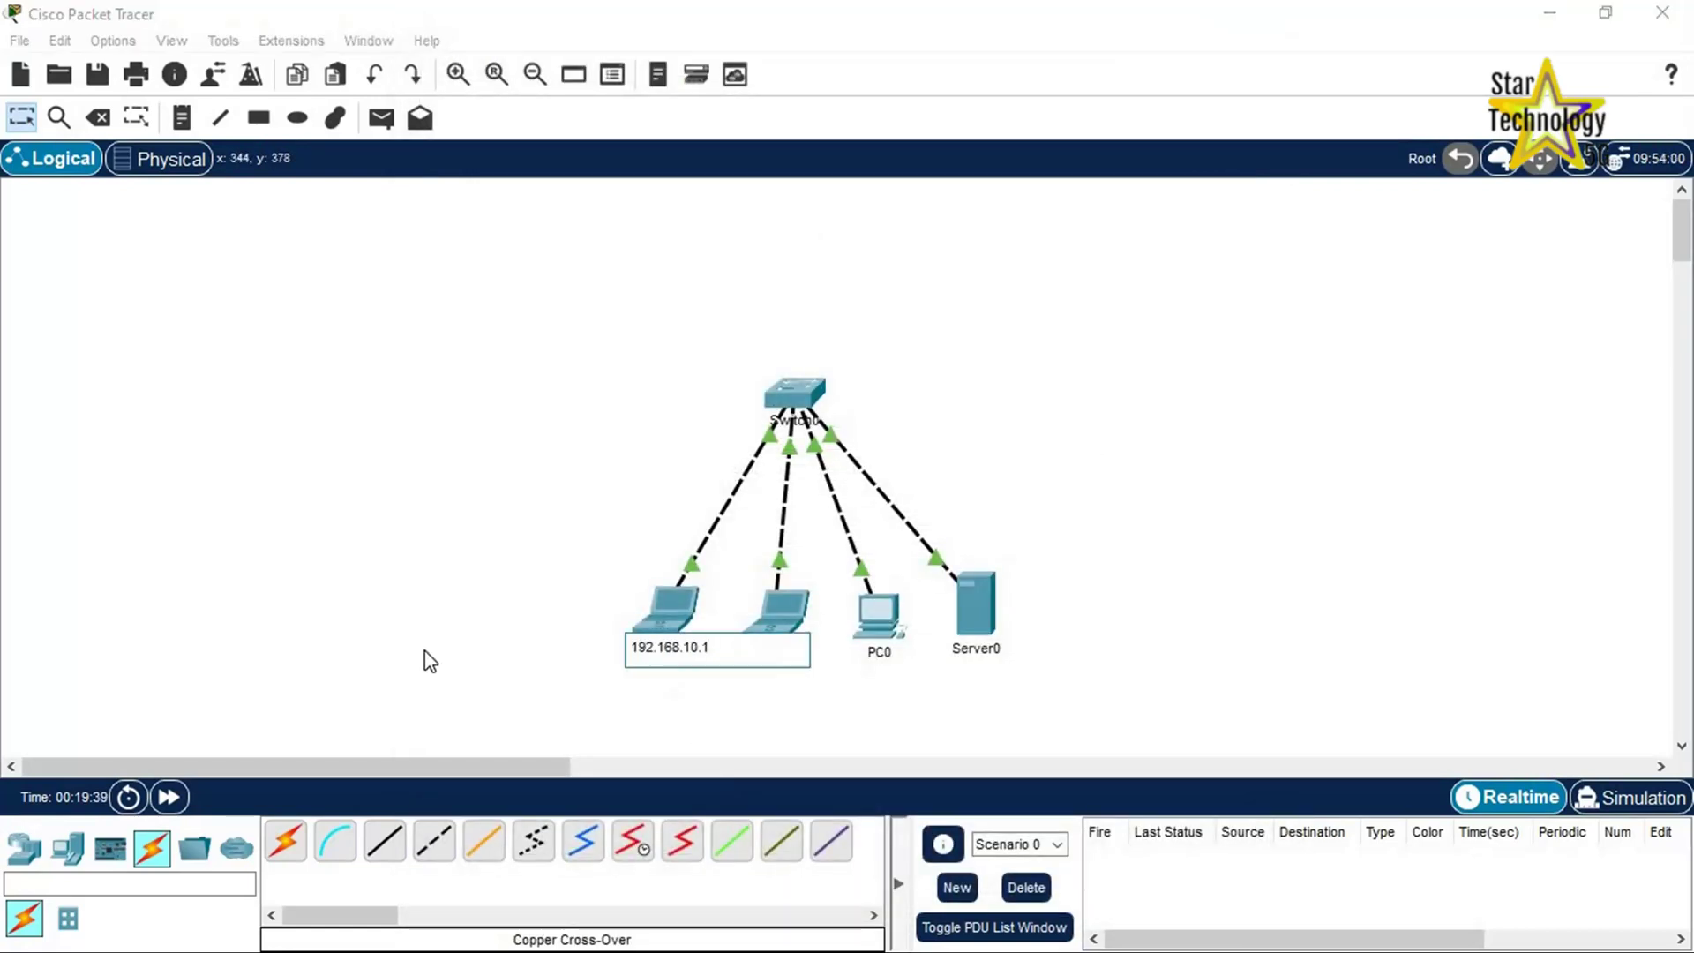
{"action": "key", "text": "Return"}
{"action": "left_click", "coordinate": [775, 650]}
{"action": "key", "text": "ctrl+a"}
{"action": "type", "text": "192.168.10.2"}
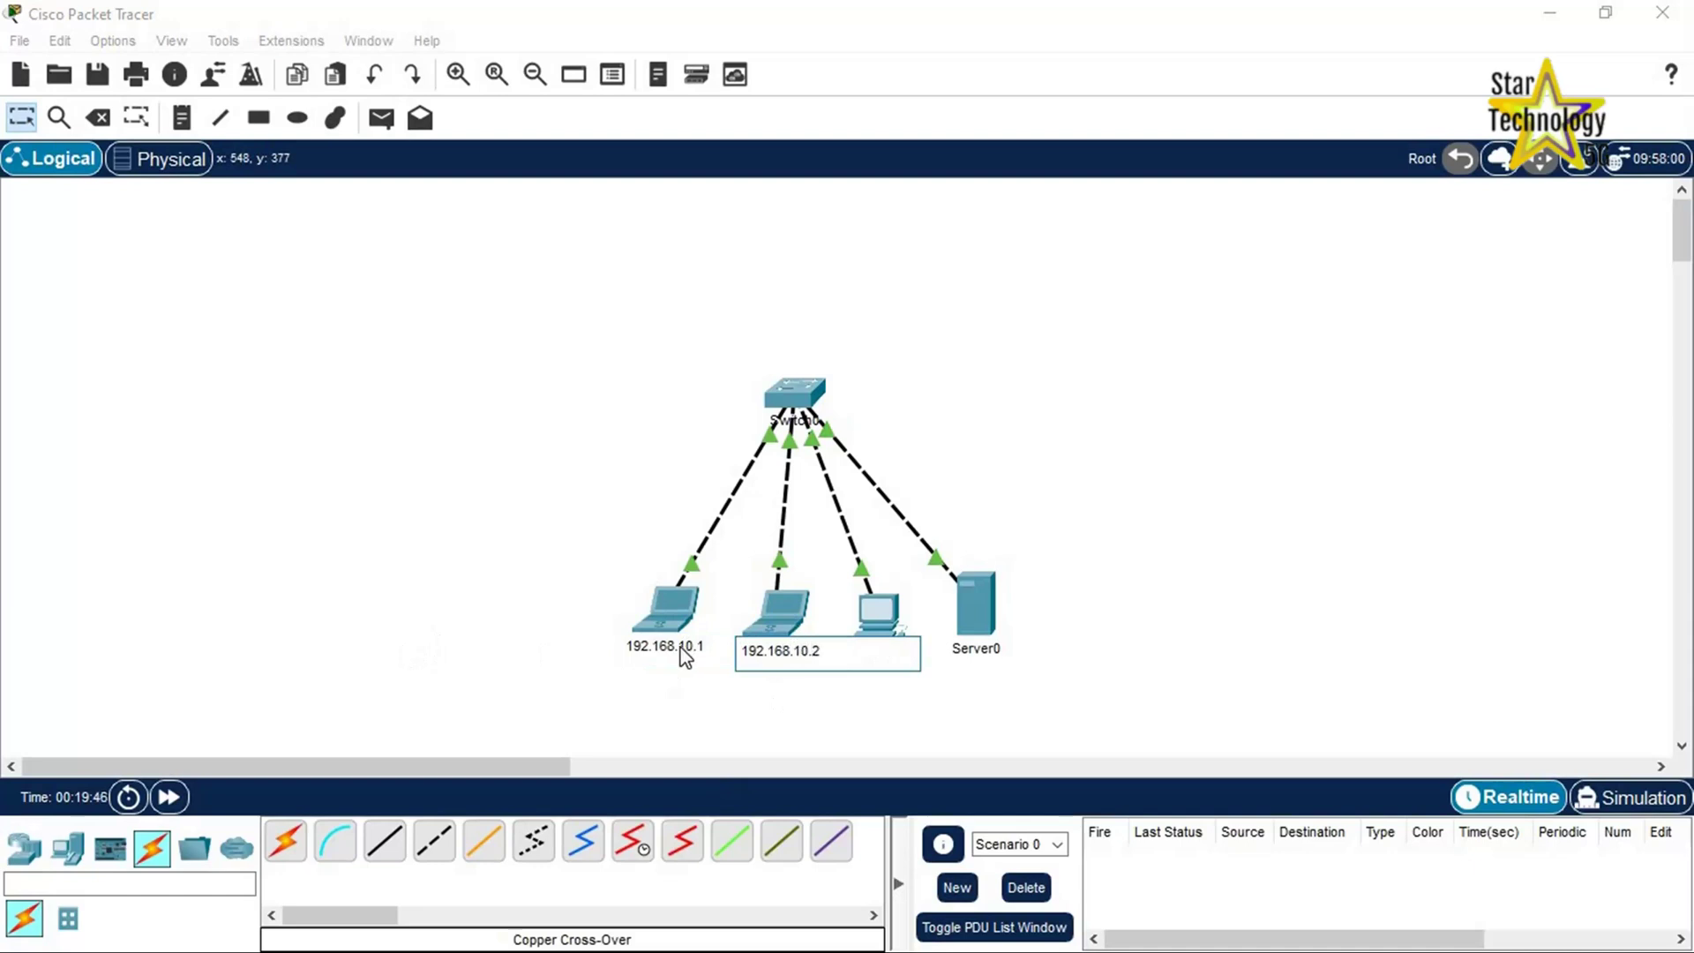
{"action": "key", "text": "Return"}
Step: Rename PC0 as 192.168.20.1 and Server0 as 192.168.20.254 in the topology
{"action": "left_click", "coordinate": [885, 663]}
{"action": "key", "text": "ctrl+a"}
{"action": "type", "text": "192.168.20.1"}
{"action": "key", "text": "Return"}
{"action": "left_click", "coordinate": [1005, 651]}
{"action": "key", "text": "ctrl+a"}
{"action": "type", "text": "192.168.20.254"}
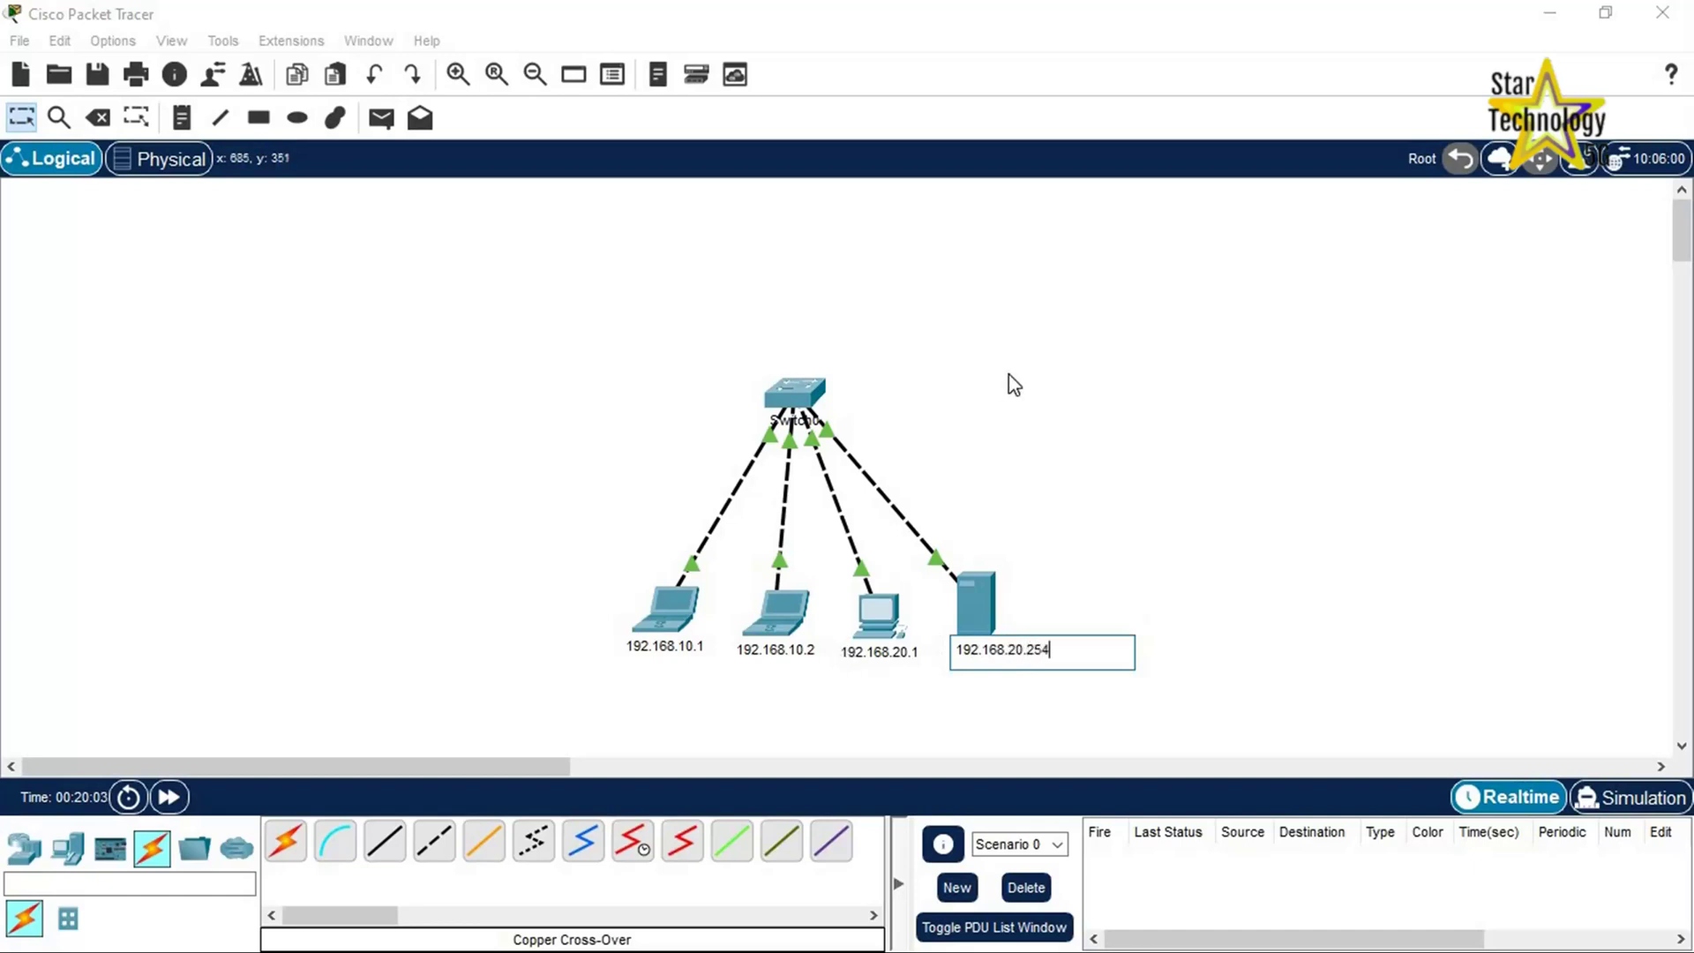
{"action": "key", "text": "Return"}
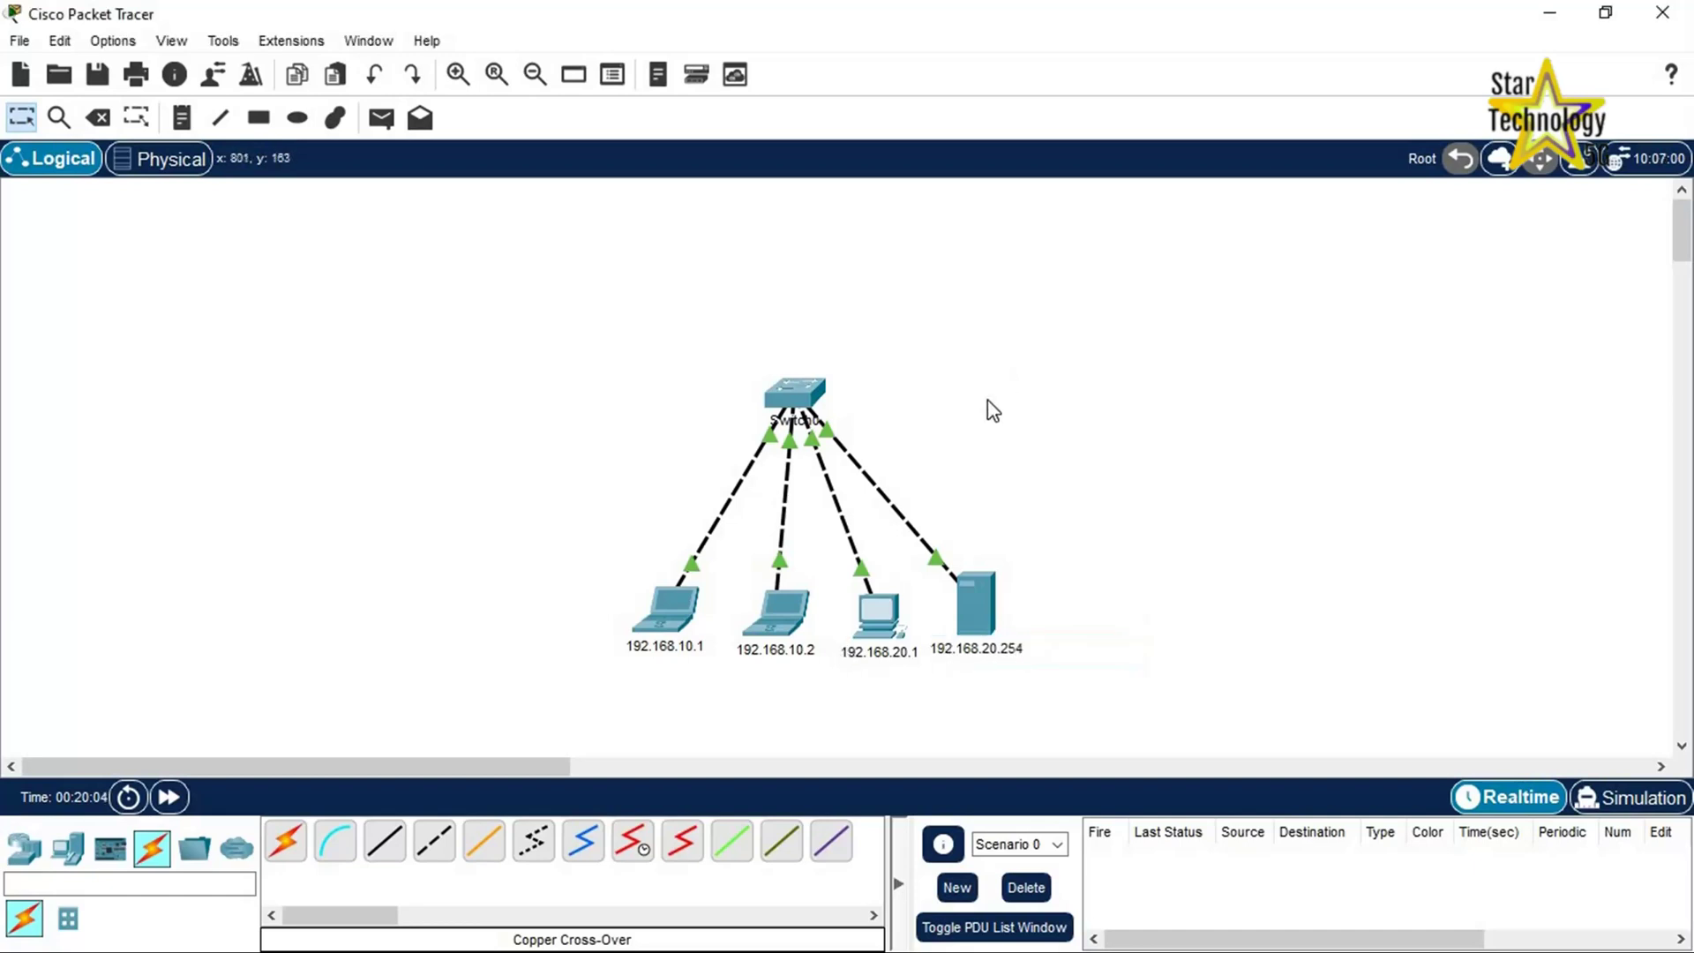
Step: Ping 192.168.10.1 from the command prompt of laptop 192.168.10.2 to test connectivity within VLAN 10
{"action": "left_click", "coordinate": [776, 618]}
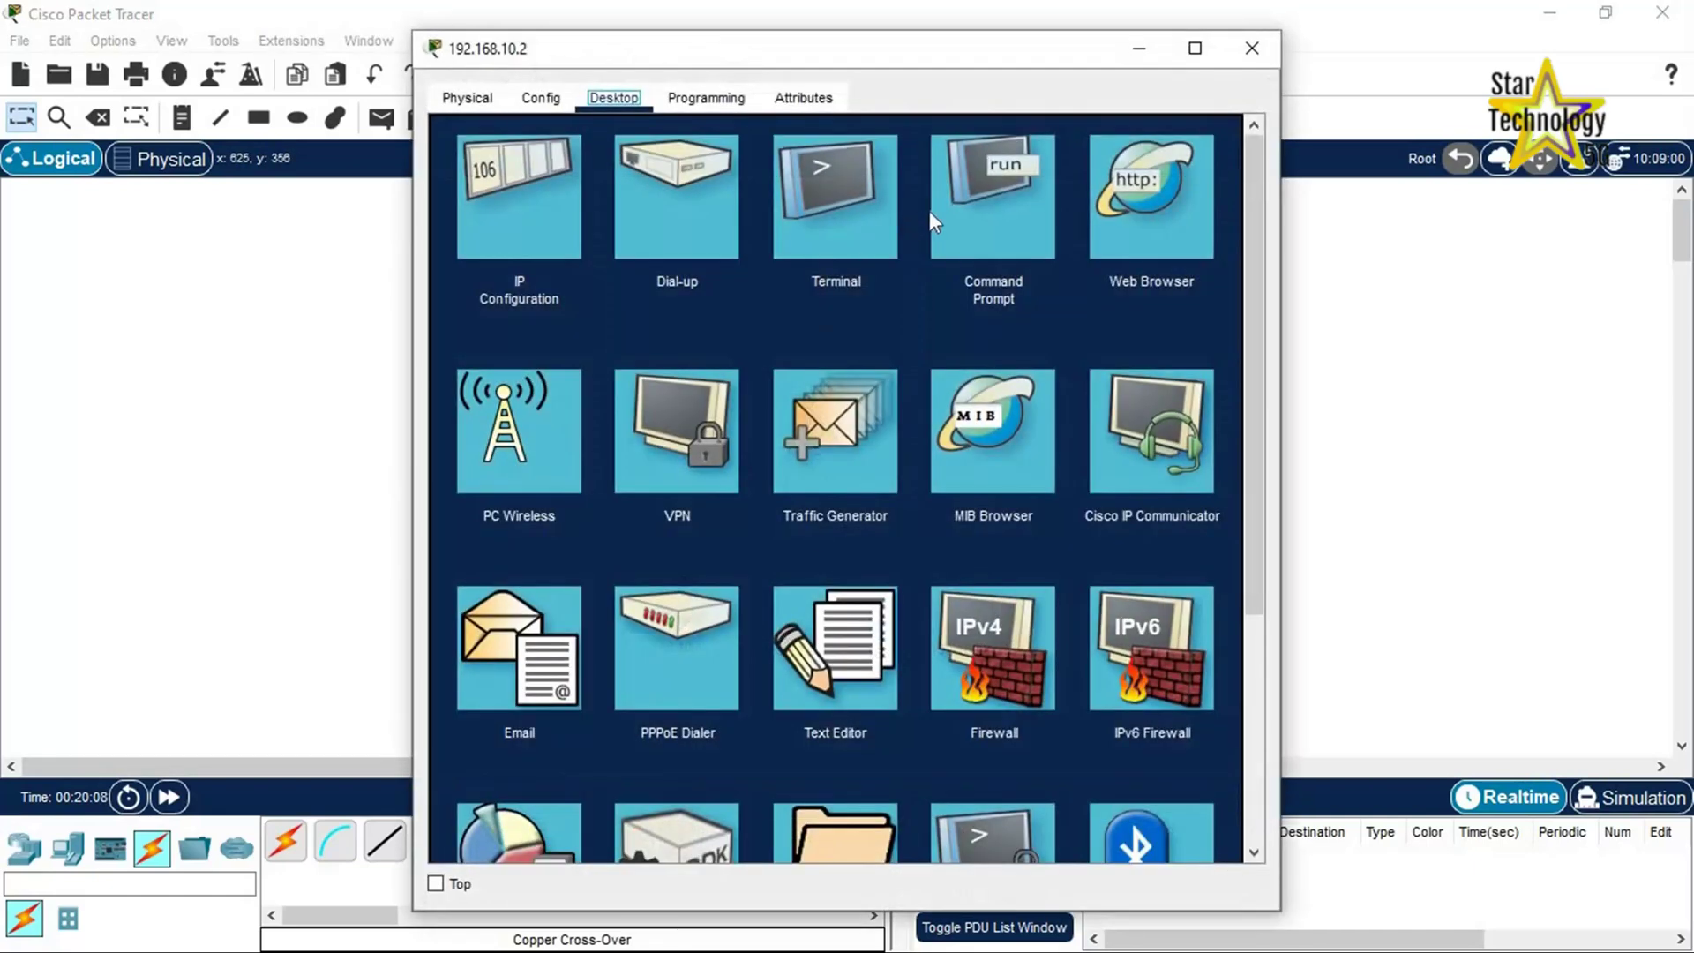
{"action": "left_click", "coordinate": [981, 203]}
{"action": "type", "text": "pin"}
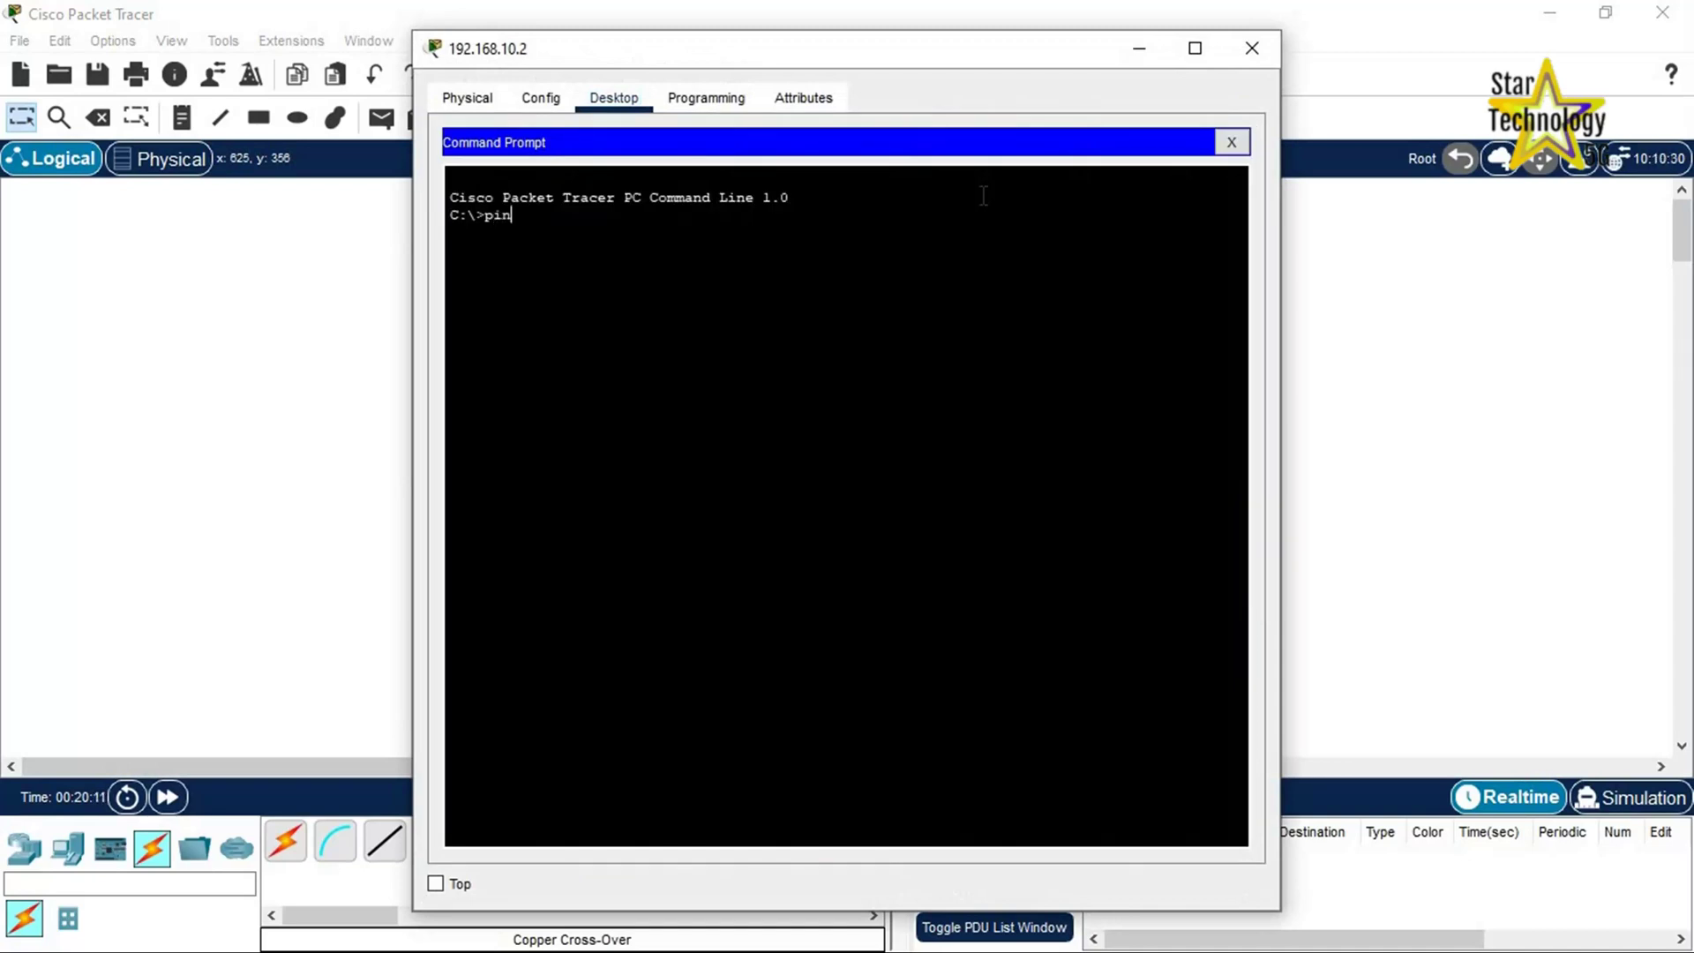
{"action": "type", "text": "g 192.168.10.1"}
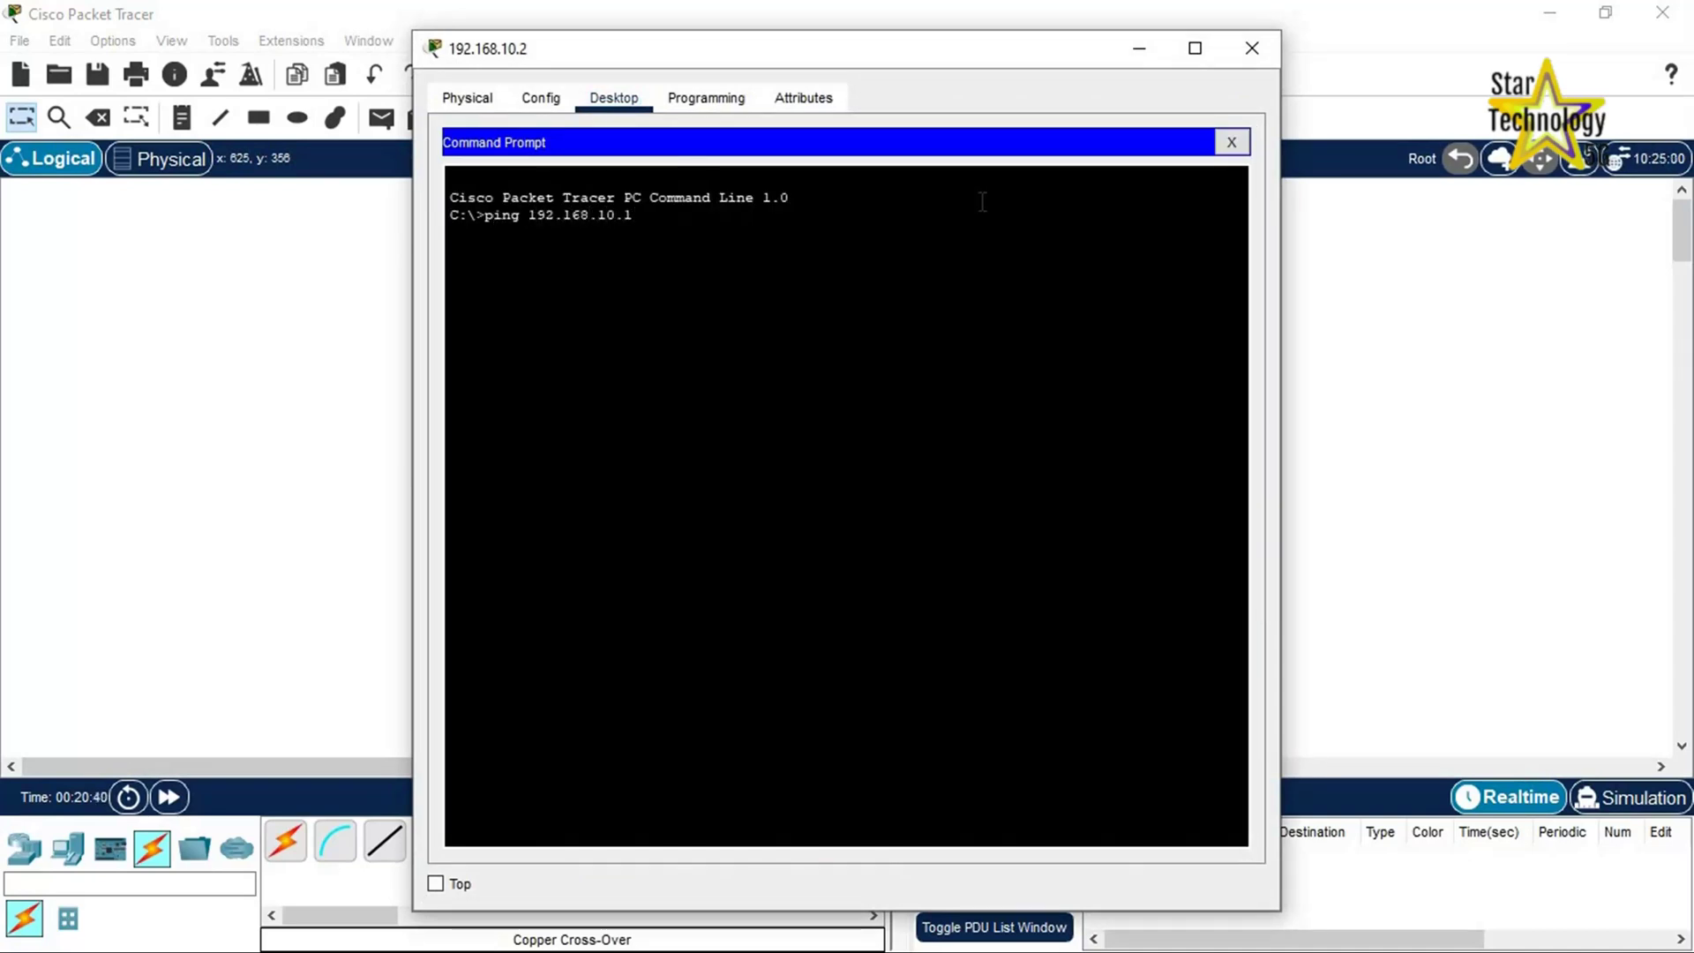
{"action": "key", "text": "Return"}
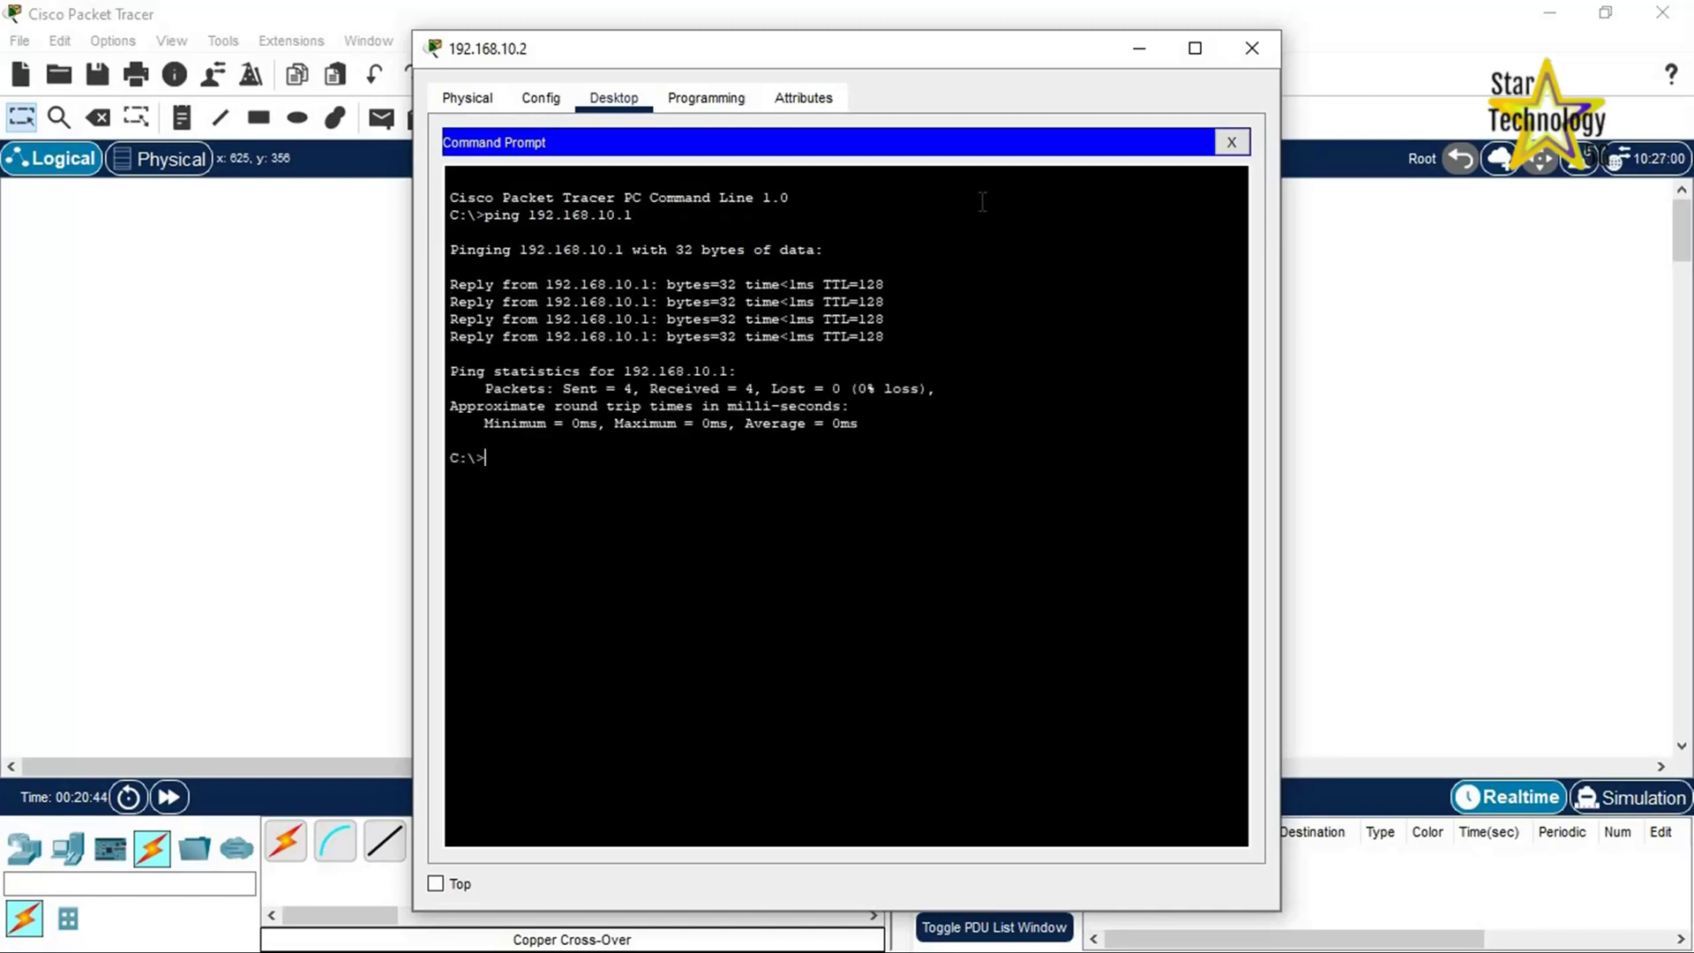
Step: Ping the server at 192.168.20.254 from laptop 192.168.10.2 to test connectivity between the VLANs, and close the laptop's window
{"action": "key", "text": "Up"}
{"action": "key", "text": "BackSpace"}
{"action": "key", "text": "BackSpace"}
{"action": "type", "text": "20.254"}
{"action": "key", "text": "Return"}
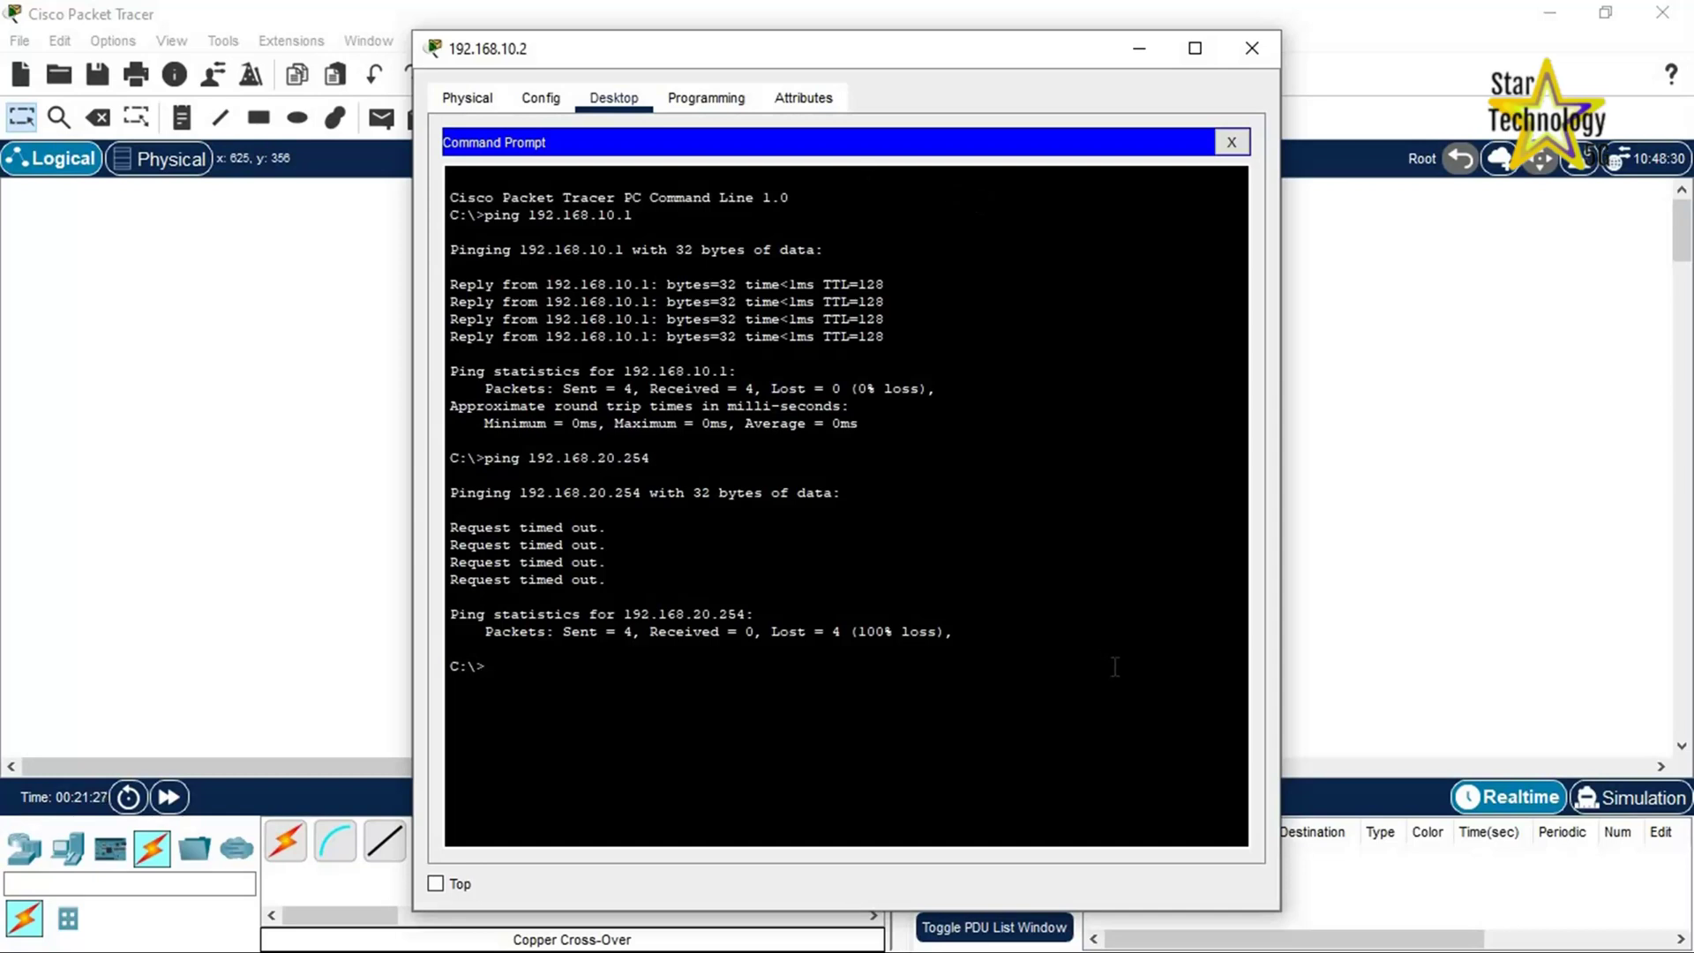
{"action": "left_click", "coordinate": [1252, 48]}
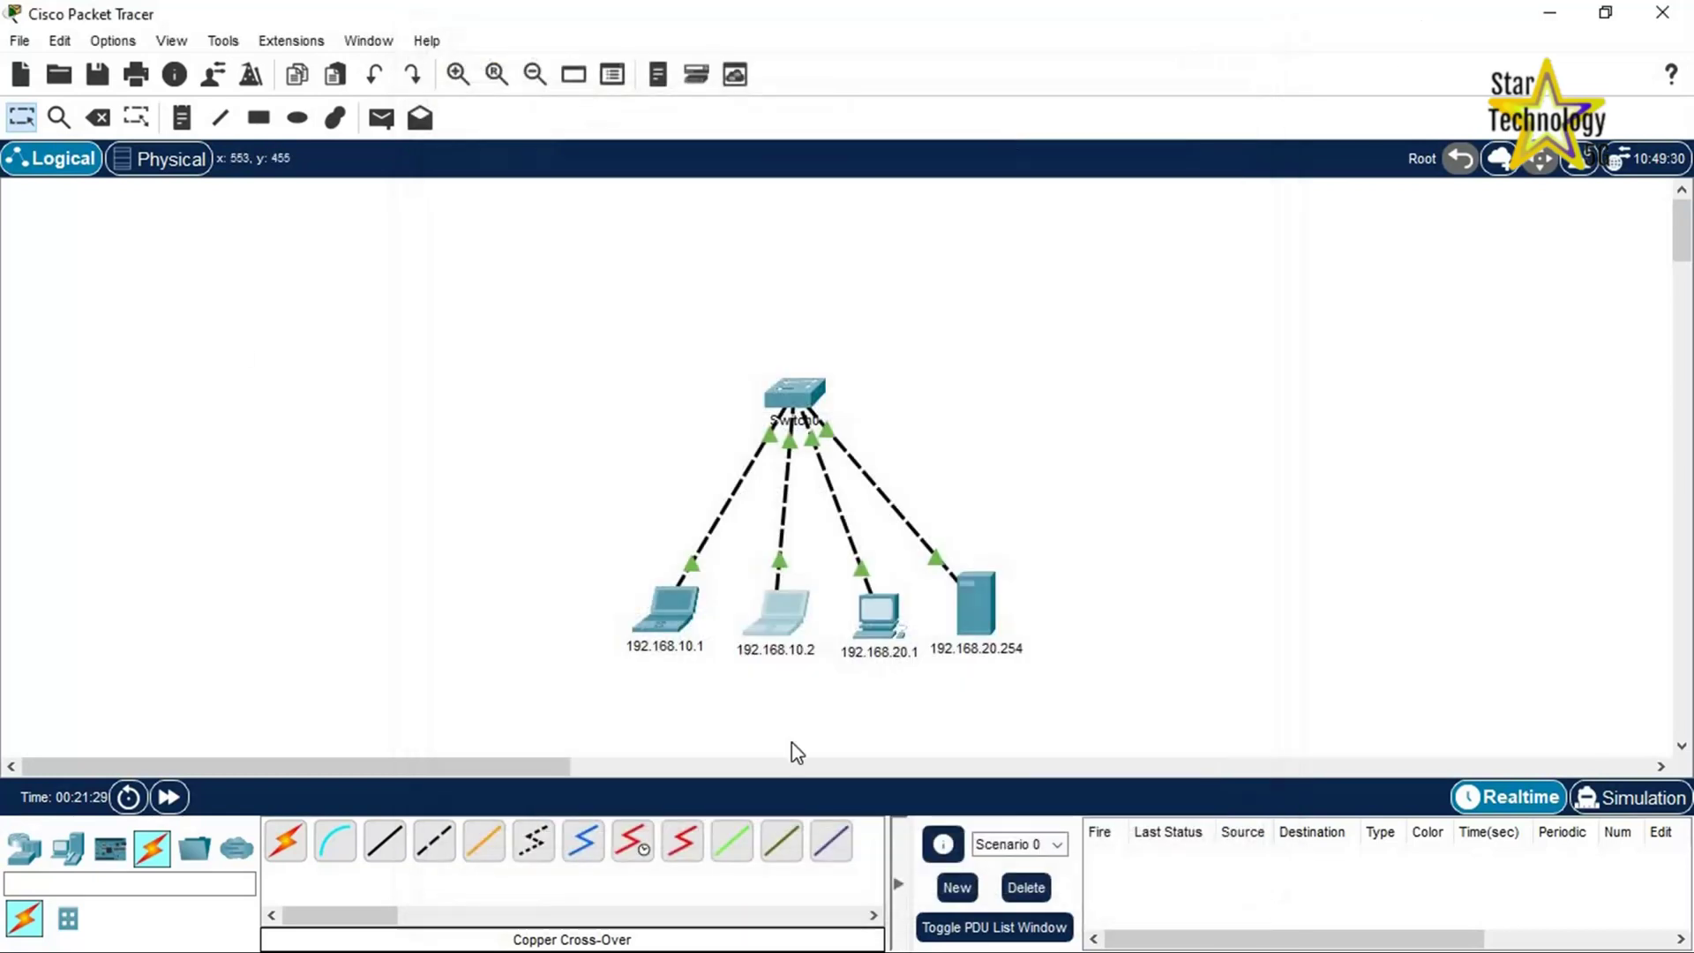
Step: Ping the server at 192.168.20.254 from the command prompt of PC 192.168.20.1 to test connectivity within VLAN 20
{"action": "left_click", "coordinate": [871, 613]}
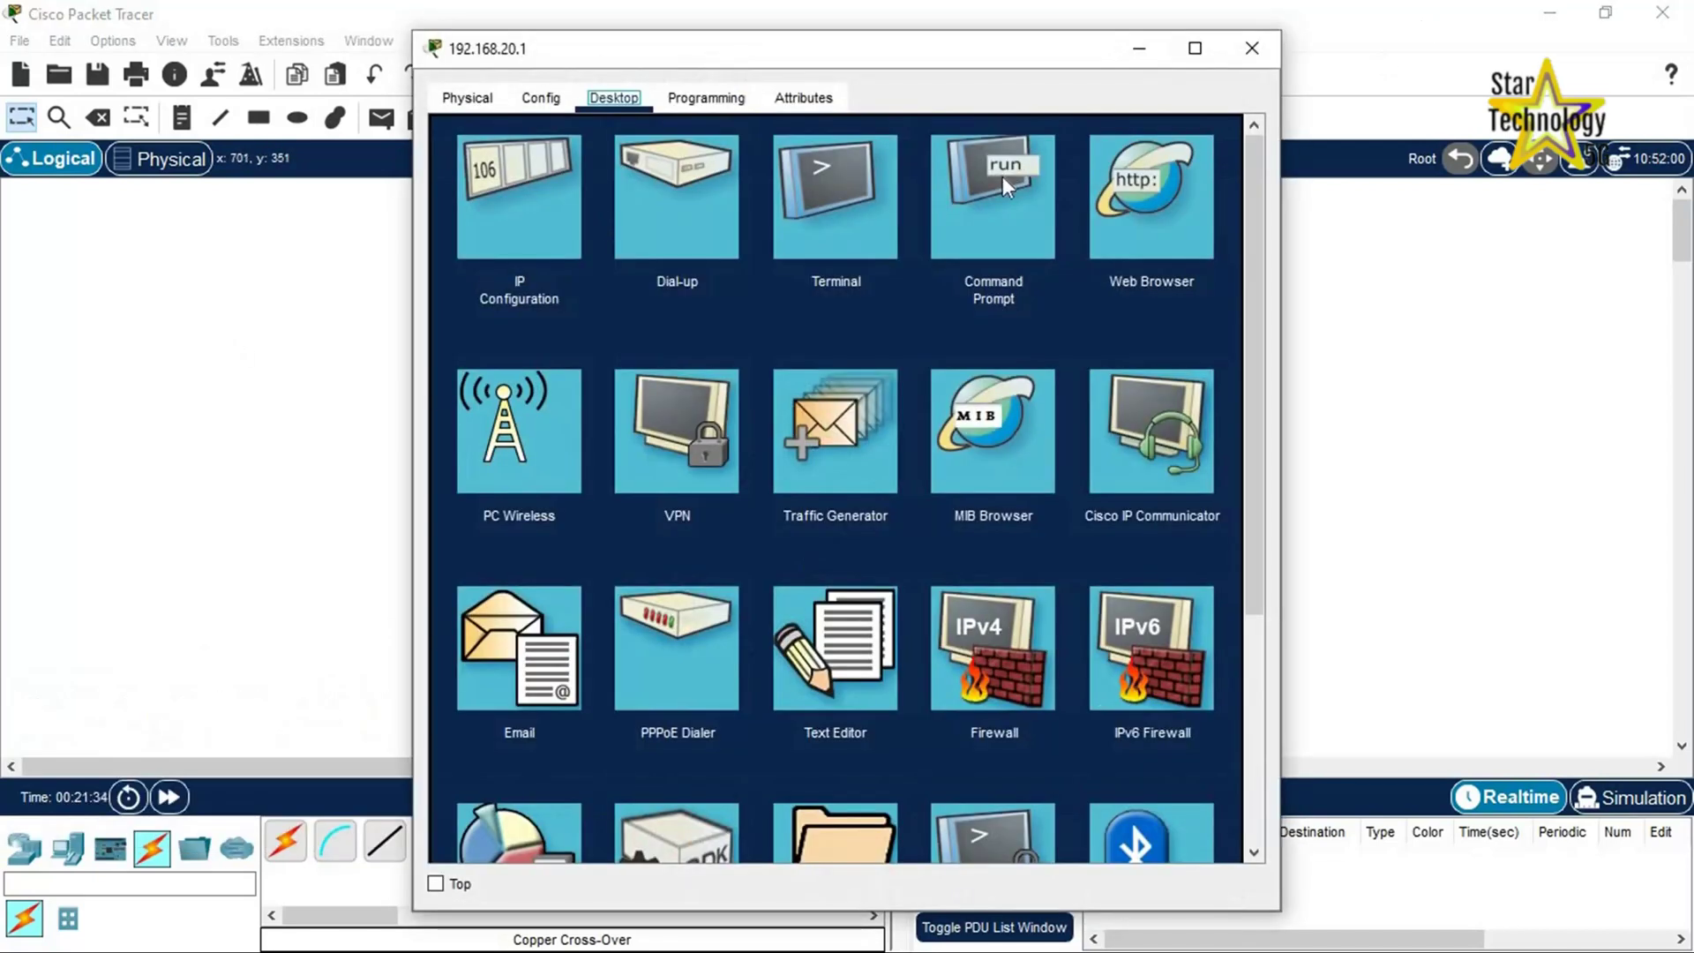
{"action": "left_click", "coordinate": [1002, 176]}
{"action": "type", "text": "ping 192"}
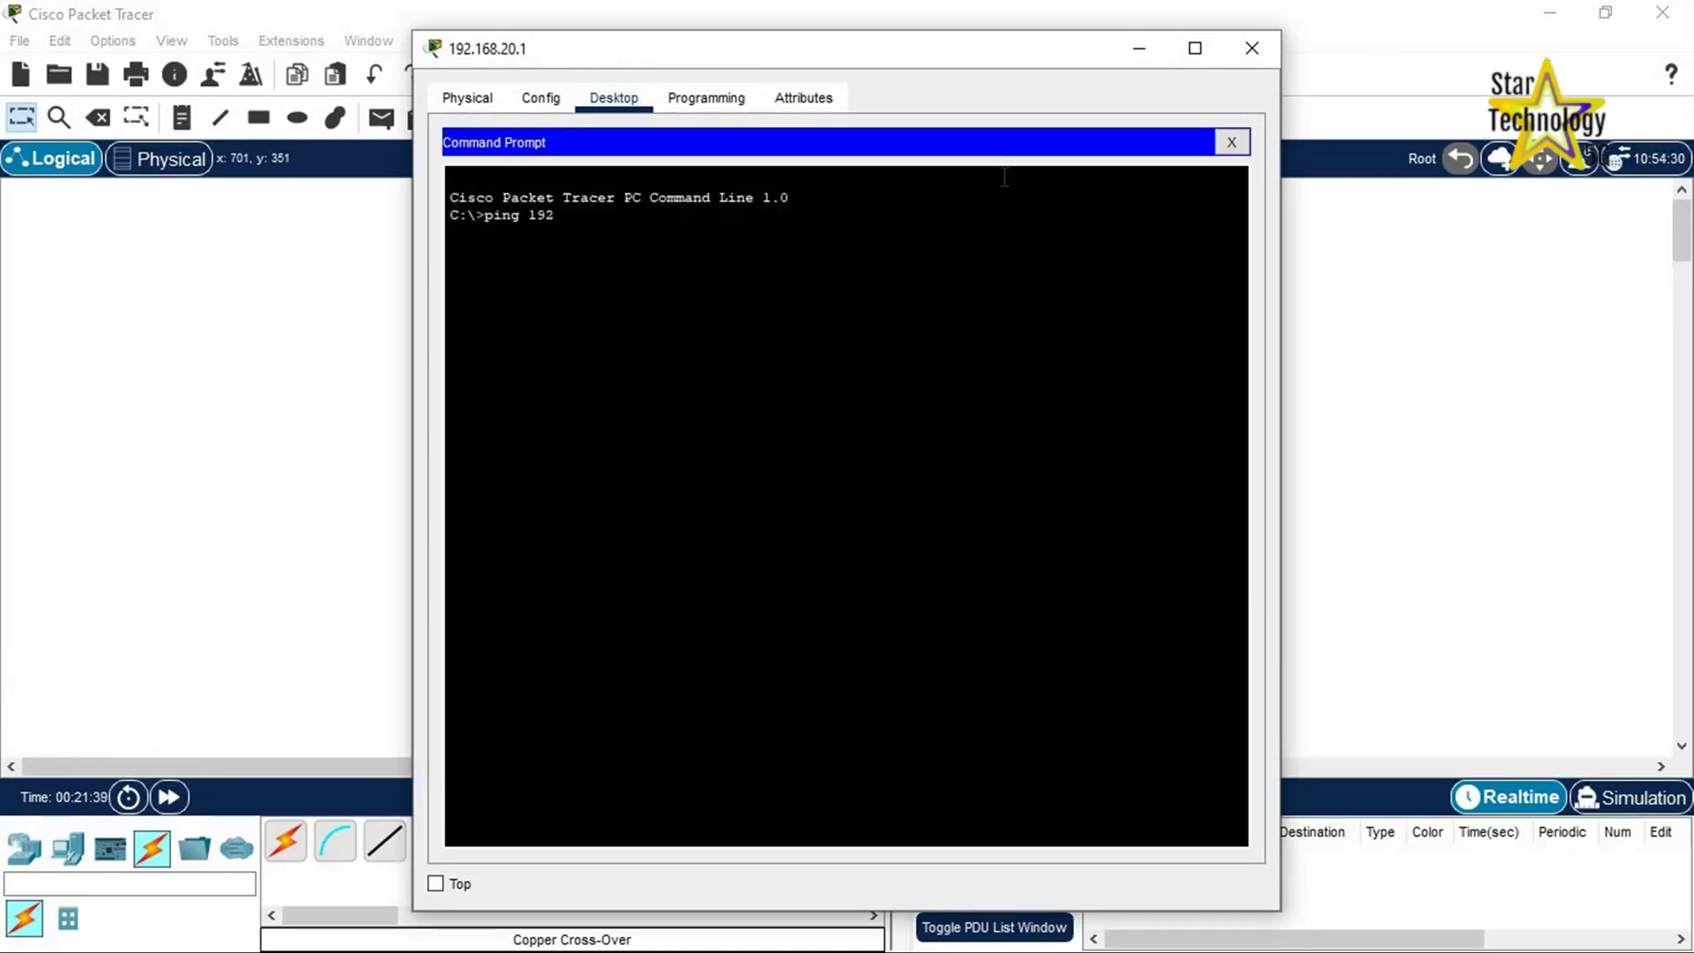
{"action": "type", "text": ".168.20.254"}
{"action": "key", "text": "Return"}
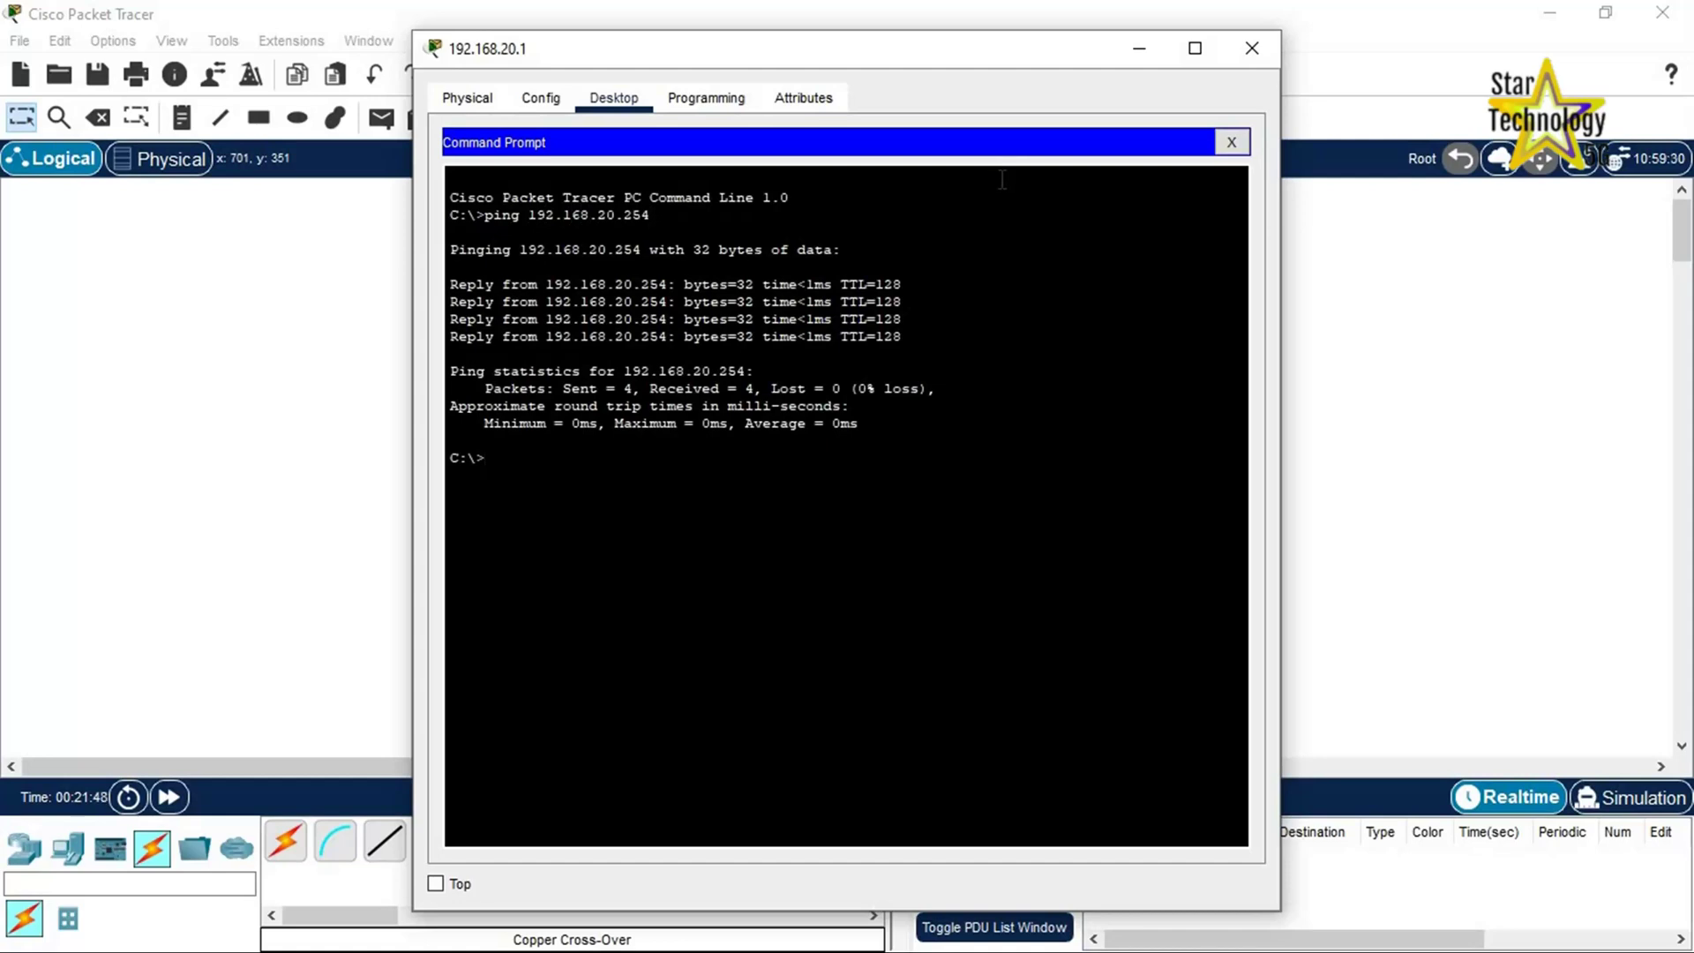
Step: Ping laptop 192.168.10.1 from PC 192.168.20.1 to test connectivity from VLAN 20 to VLAN 10, and close the PC's window
{"action": "key", "text": "Up"}
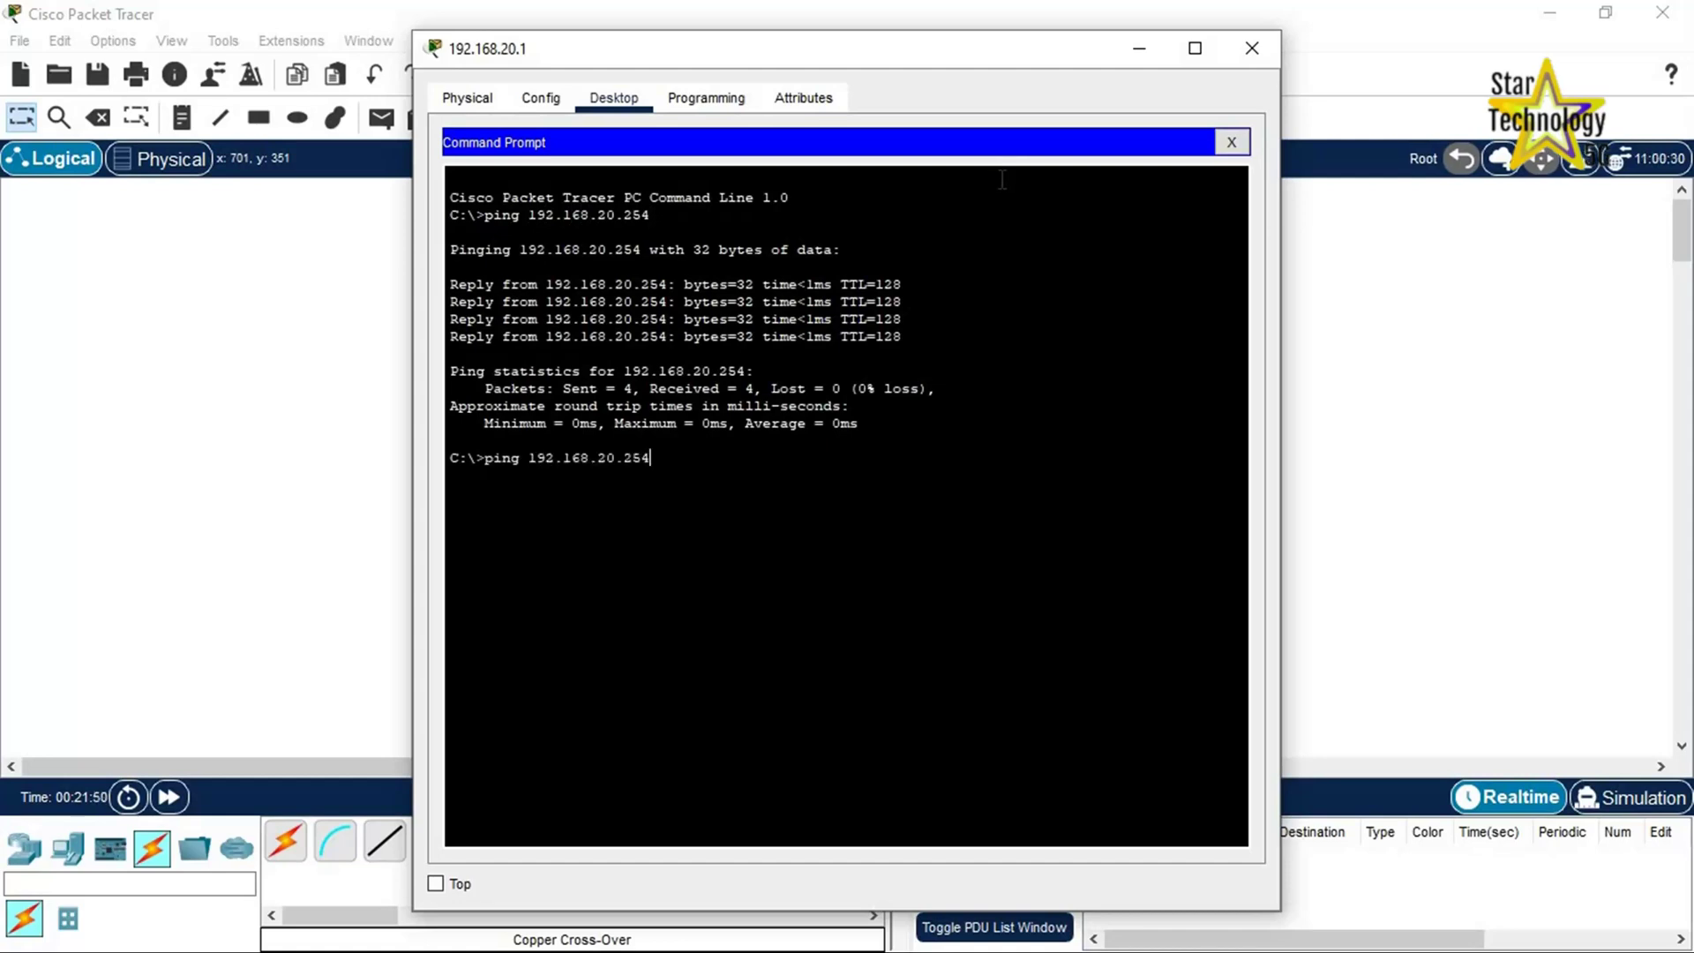
{"action": "key", "text": "BackSpace"}
{"action": "key", "text": "BackSpace"}
{"action": "key", "text": "BackSpace"}
{"action": "key", "text": "BackSpace"}
{"action": "key", "text": "BackSpace"}
{"action": "key", "text": "BackSpace"}
{"action": "type", "text": "10.1"}
{"action": "key", "text": "Return"}
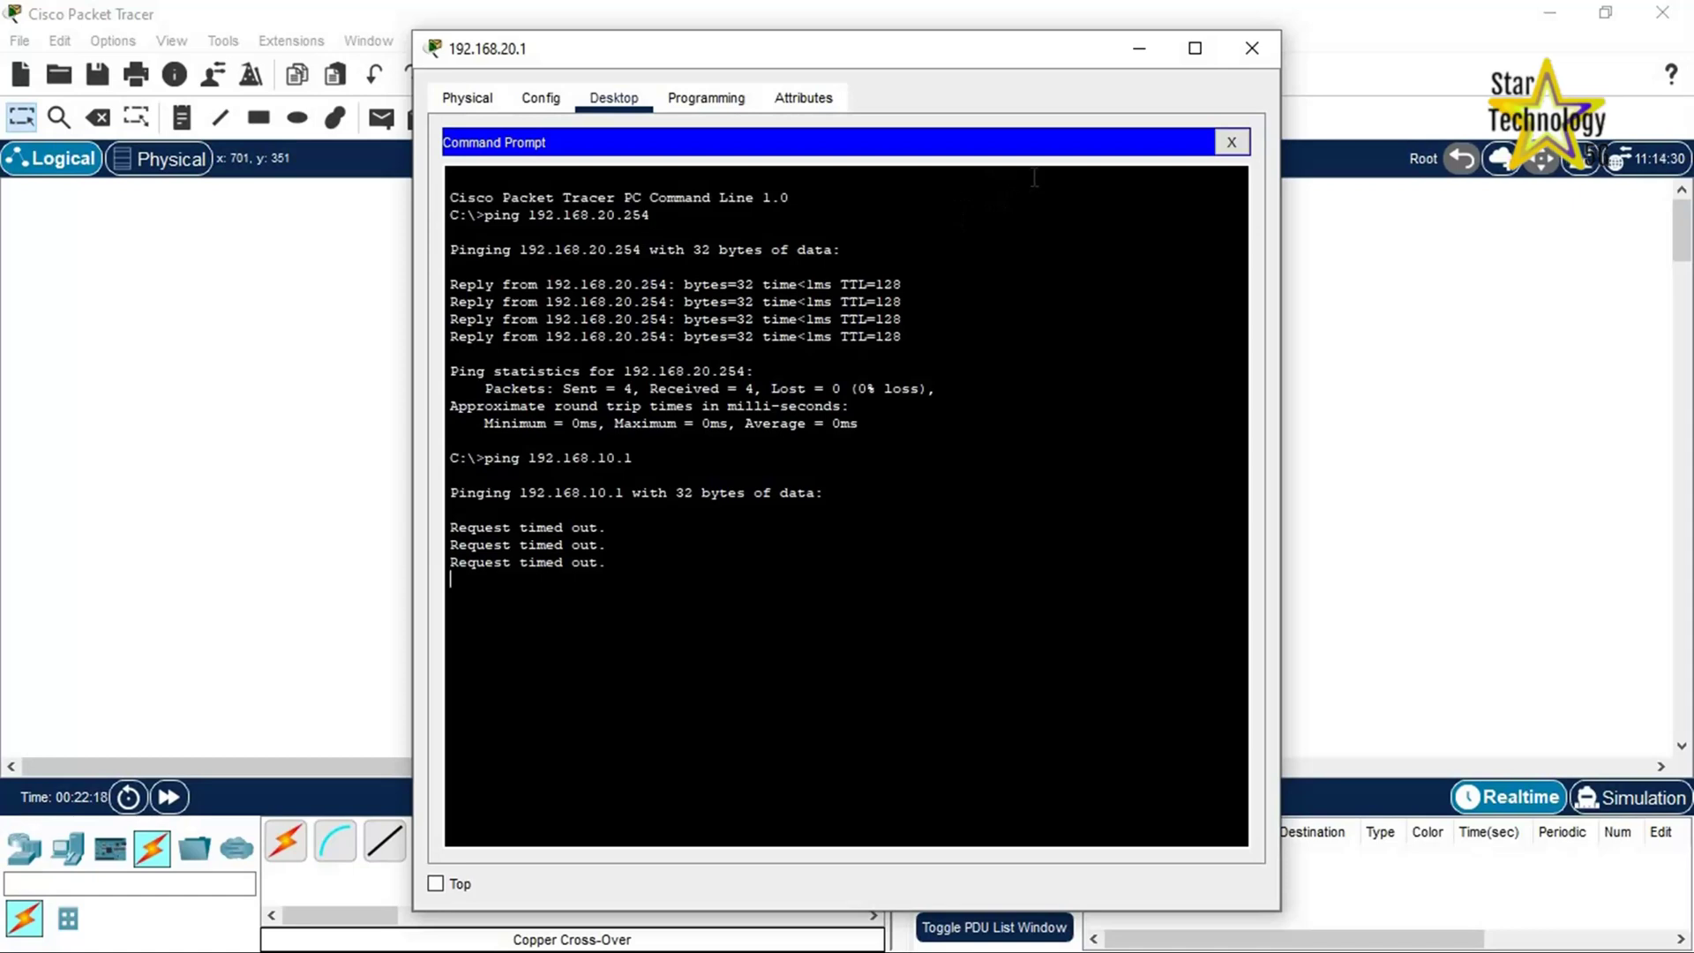
{"action": "left_click", "coordinate": [1250, 48]}
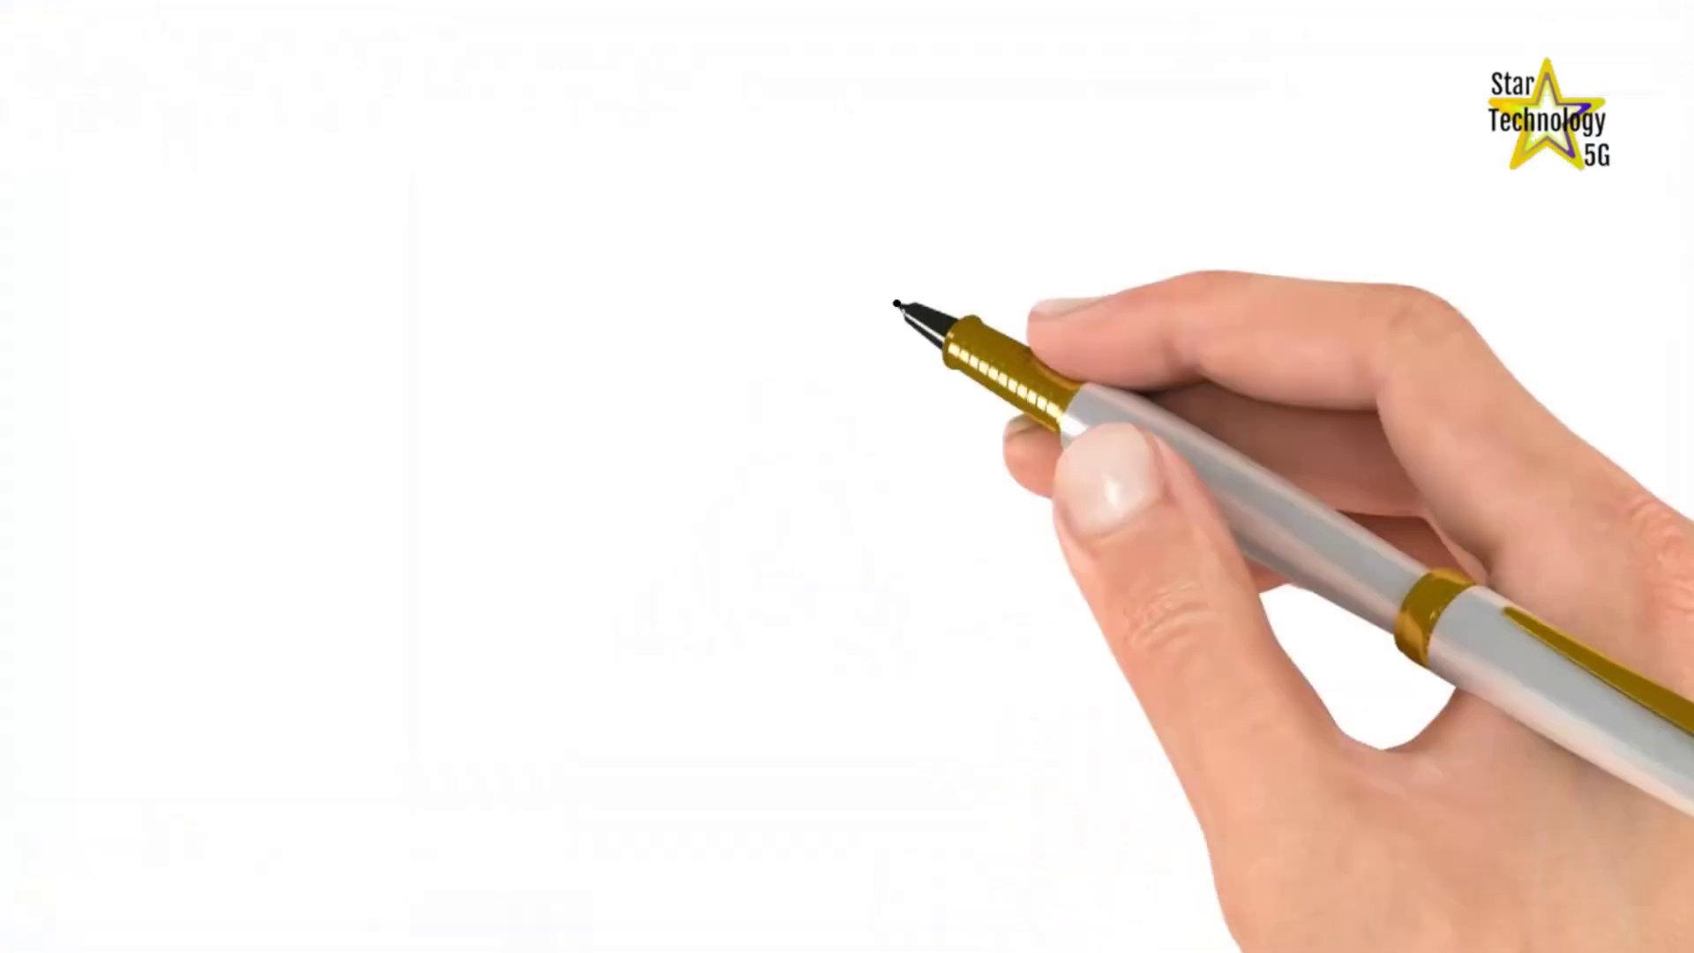